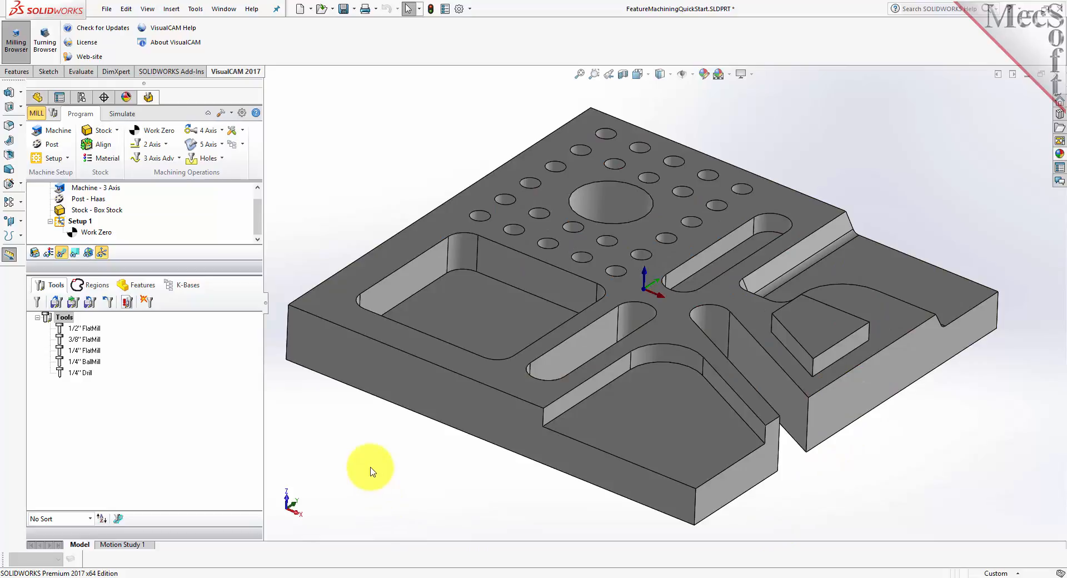
# Step: Review the machining job's machine, post, box stock, Setup 1 and work zero, toggling the stock display on and off
pyautogui.moveTo(175, 271); pyautogui.dragTo(181, 382)
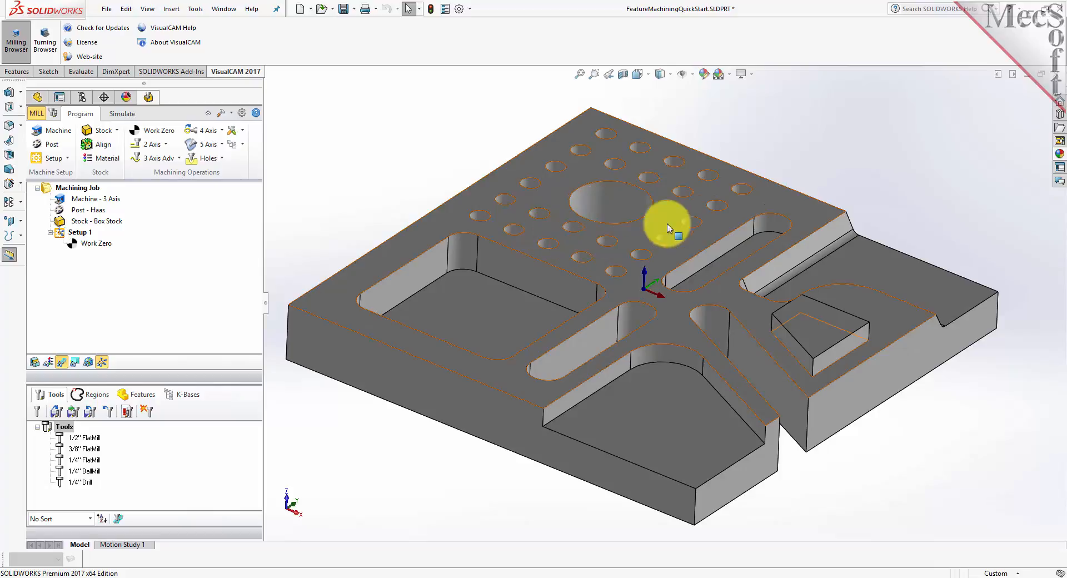
pyautogui.moveTo(564, 500)
pyautogui.mouseDown(button='middle')
pyautogui.moveTo(564, 305)
pyautogui.moveTo(558, 497)
pyautogui.mouseUp(button='middle')
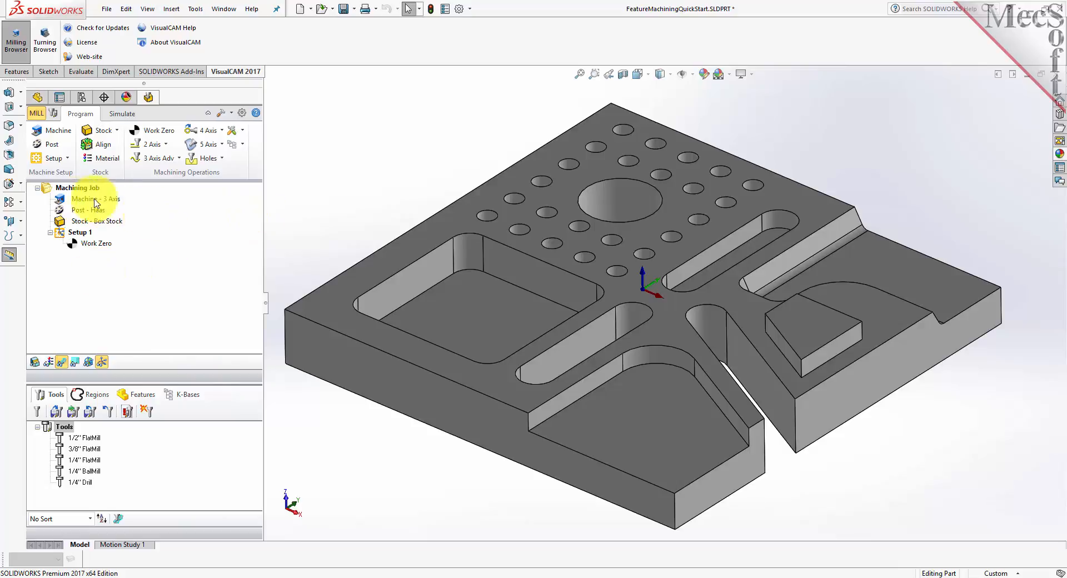
pyautogui.click(73, 199)
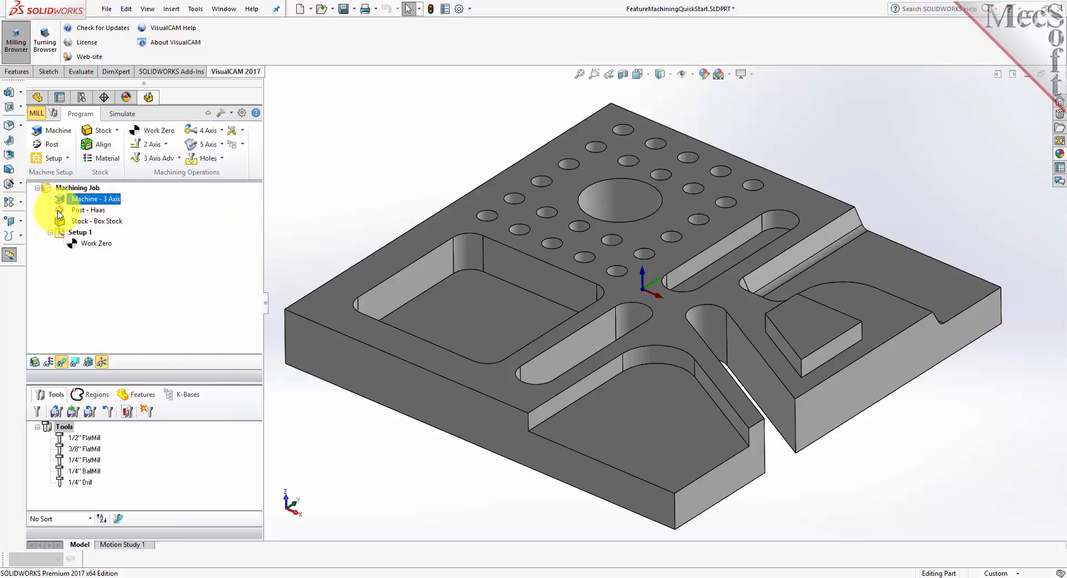
pyautogui.click(58, 210)
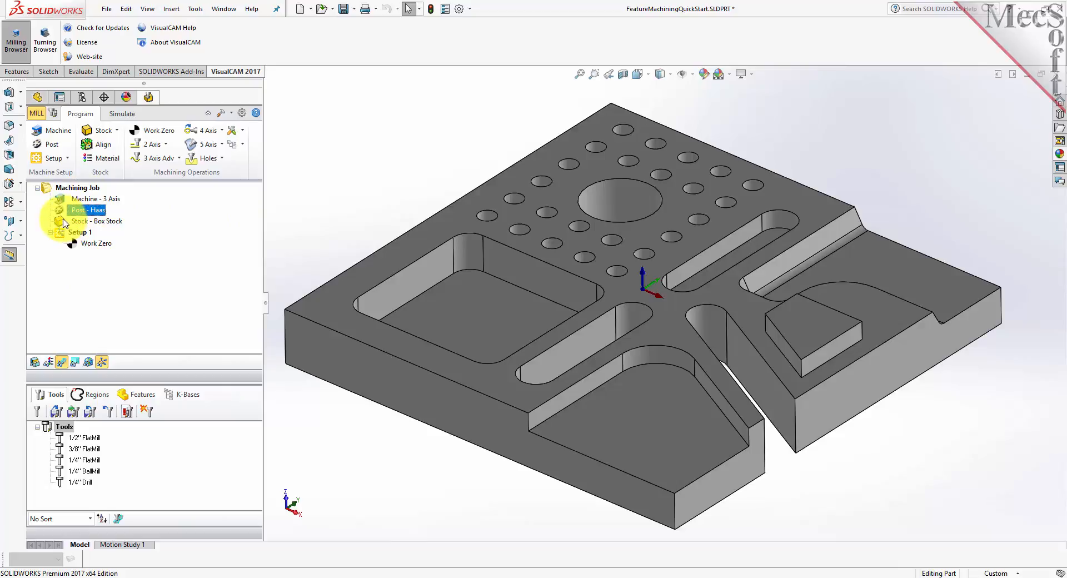
pyautogui.click(61, 221)
pyautogui.click(35, 362)
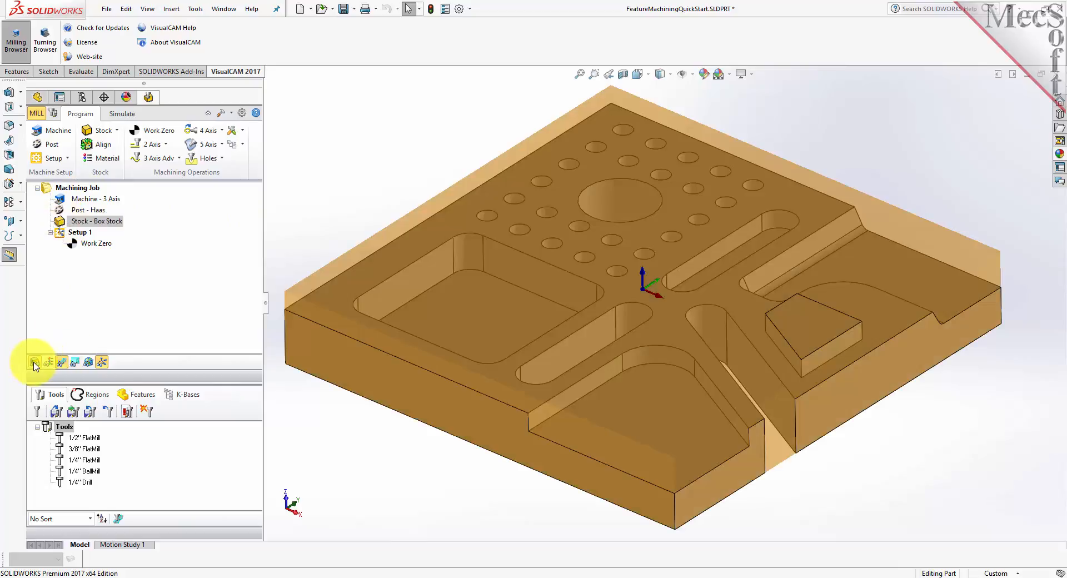
pyautogui.click(35, 362)
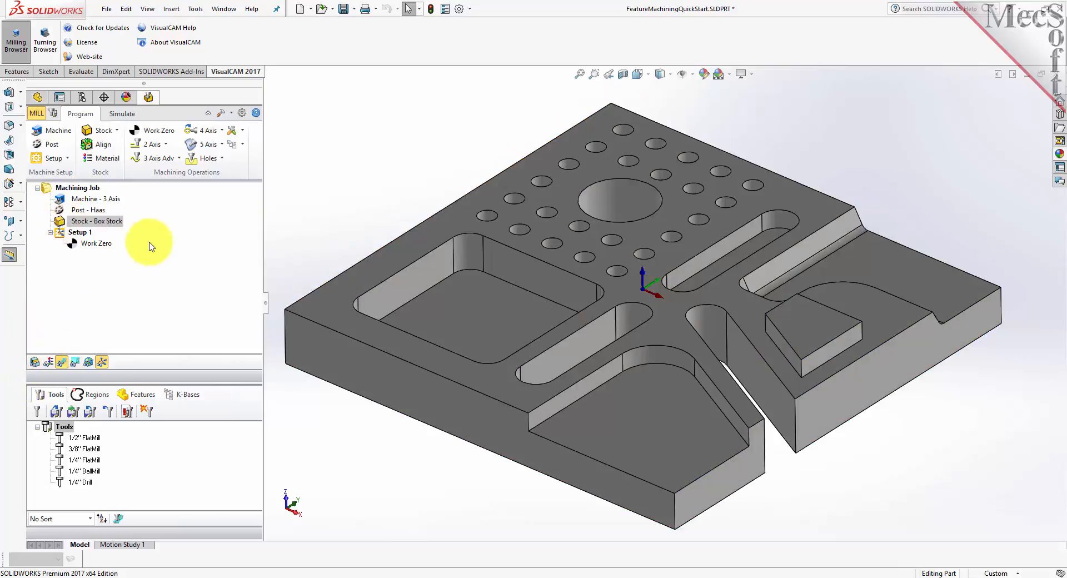
pyautogui.click(59, 234)
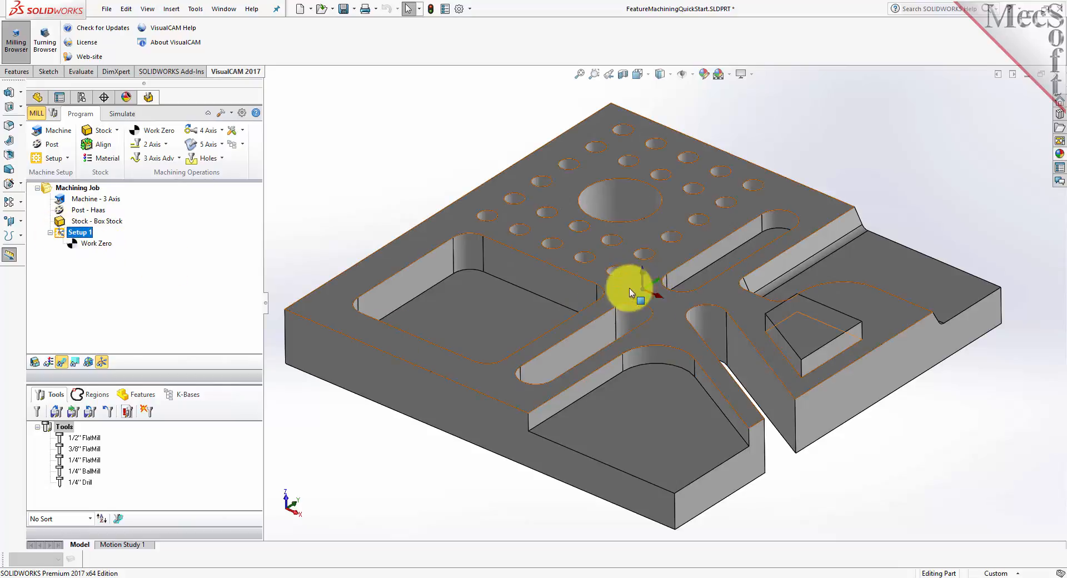
pyautogui.click(85, 245)
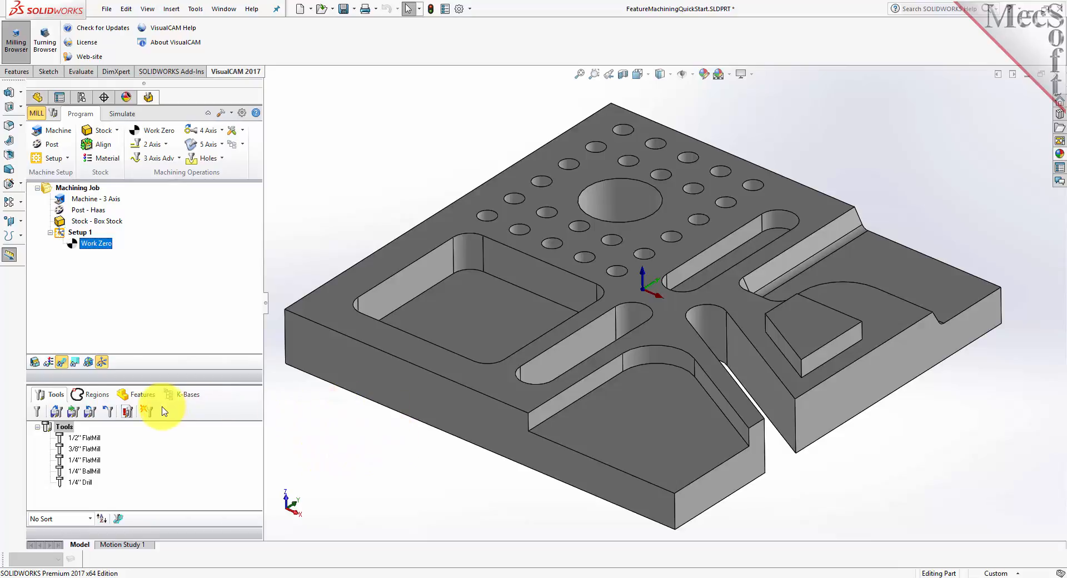
# Step: Detect the part's machining features automatically, using its large flat top face as the selected area
pyautogui.click(58, 401)
pyautogui.click(140, 395)
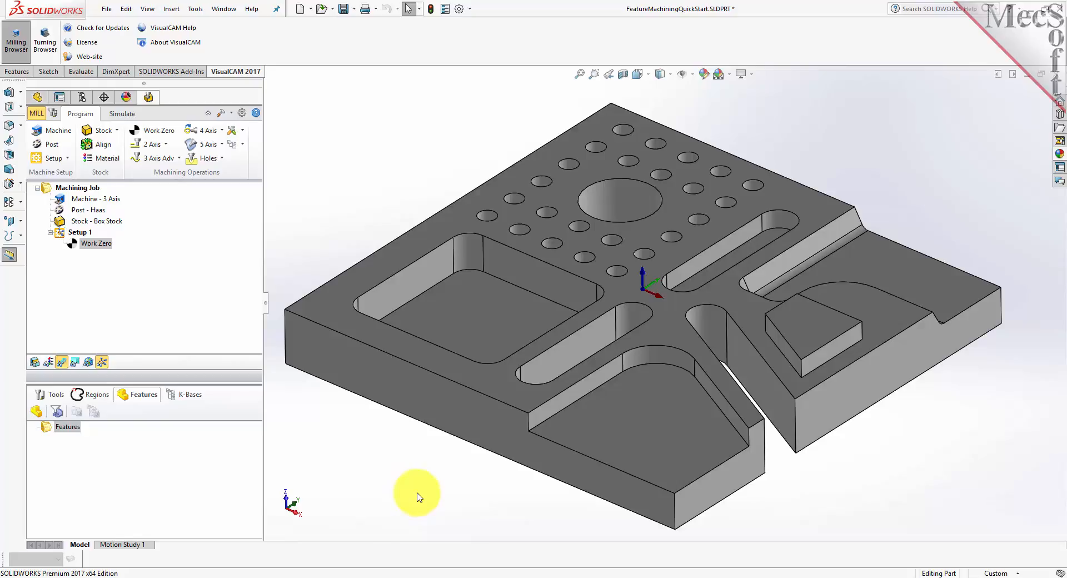
pyautogui.click(40, 416)
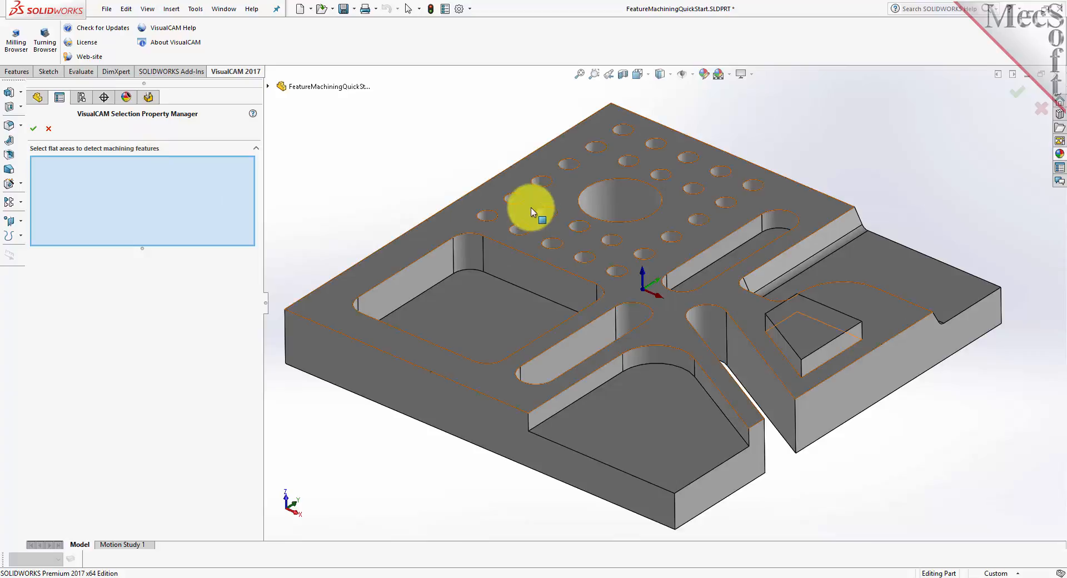
pyautogui.click(464, 212)
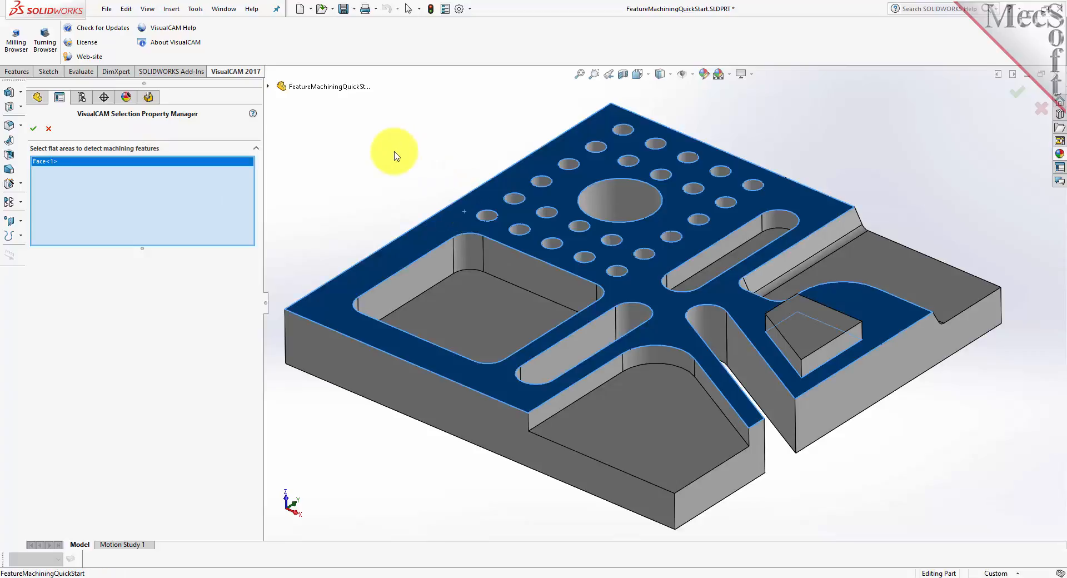
pyautogui.click(33, 129)
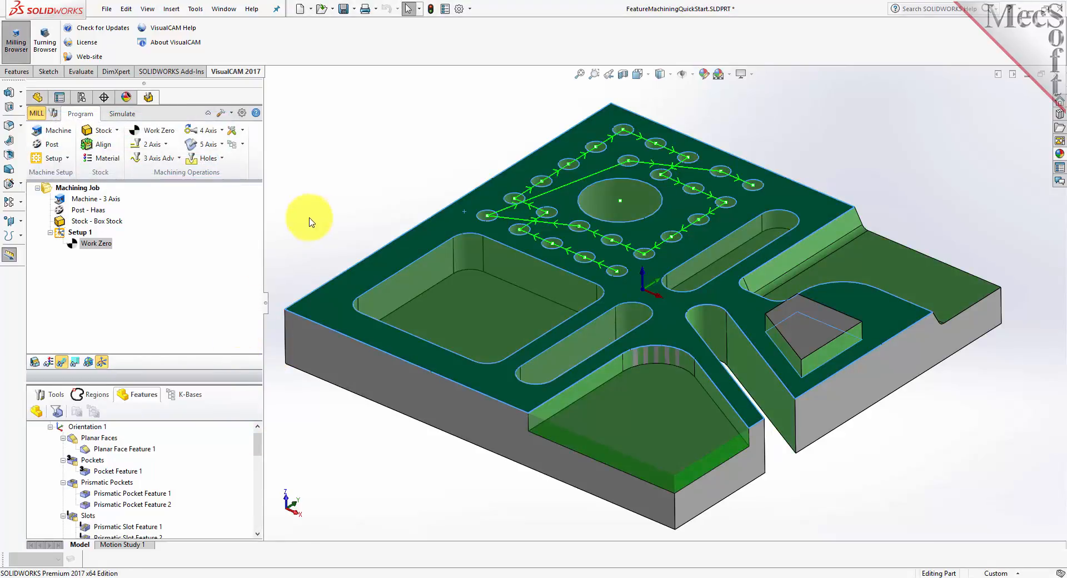
# Step: Enlarge the detected features list and examine the planar face, pocket and both prismatic pocket features on the model
pyautogui.moveTo(194, 383); pyautogui.dragTo(200, 295)
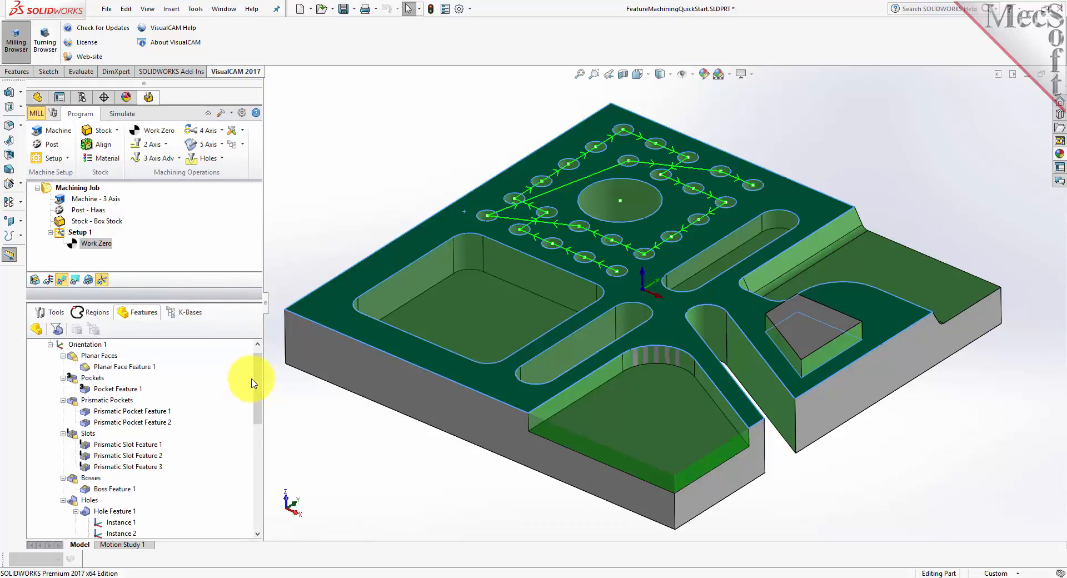
pyautogui.moveTo(254, 380); pyautogui.dragTo(255, 451)
pyautogui.moveTo(253, 487); pyautogui.dragTo(258, 367)
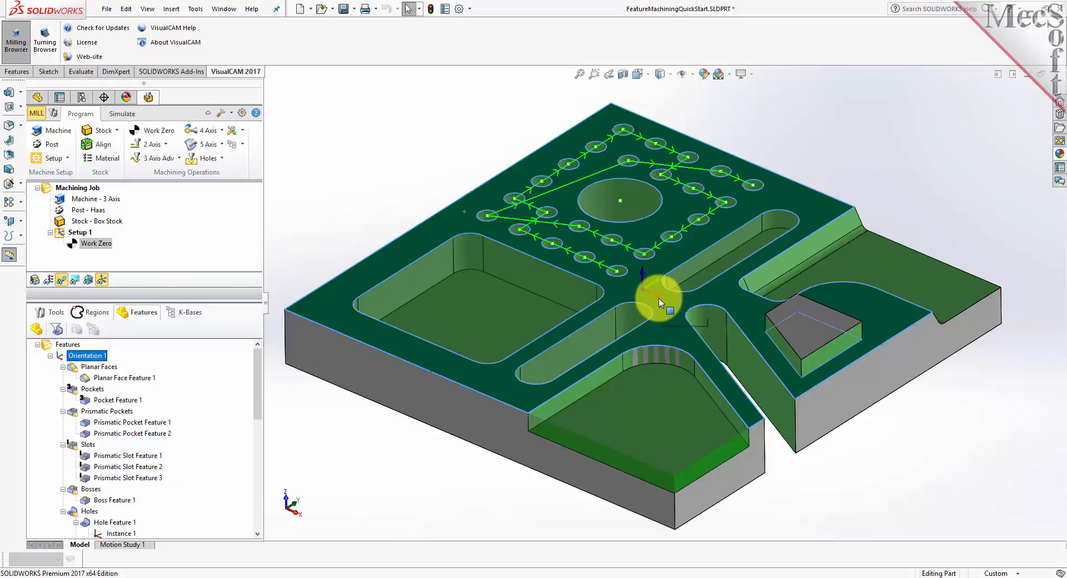
pyautogui.click(115, 379)
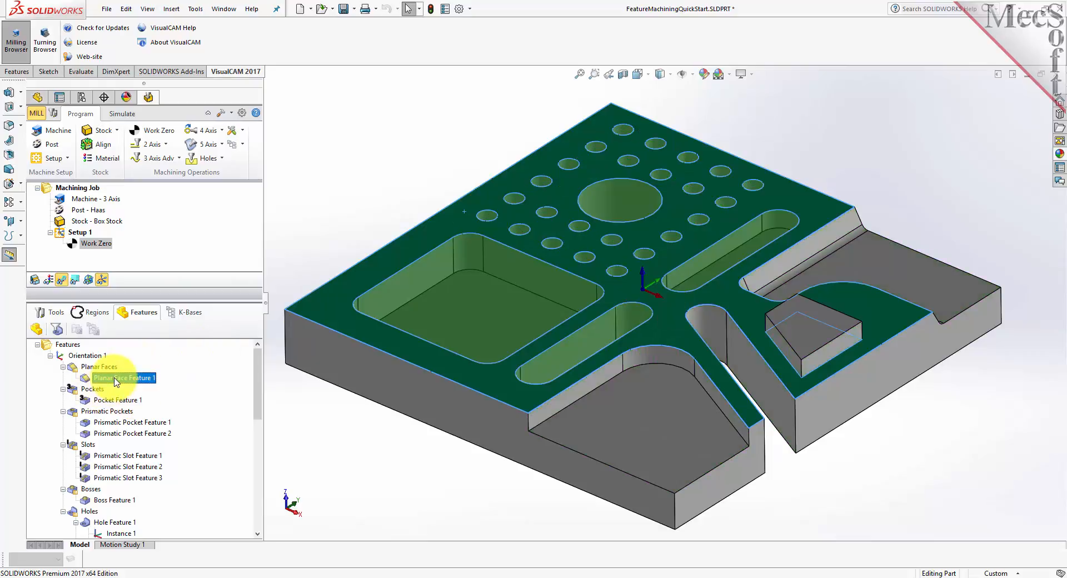
pyautogui.click(114, 400)
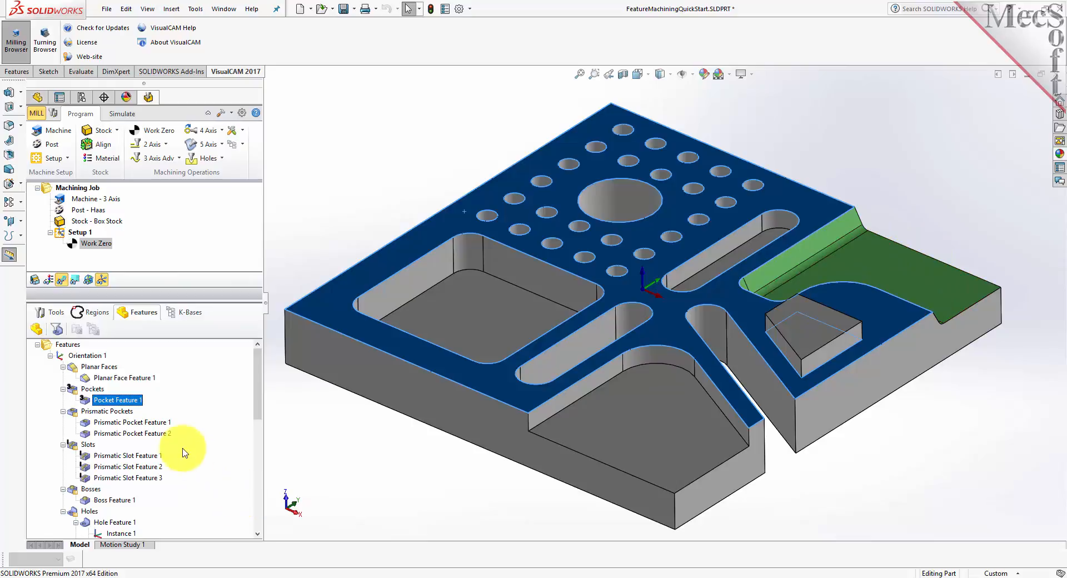
pyautogui.click(104, 411)
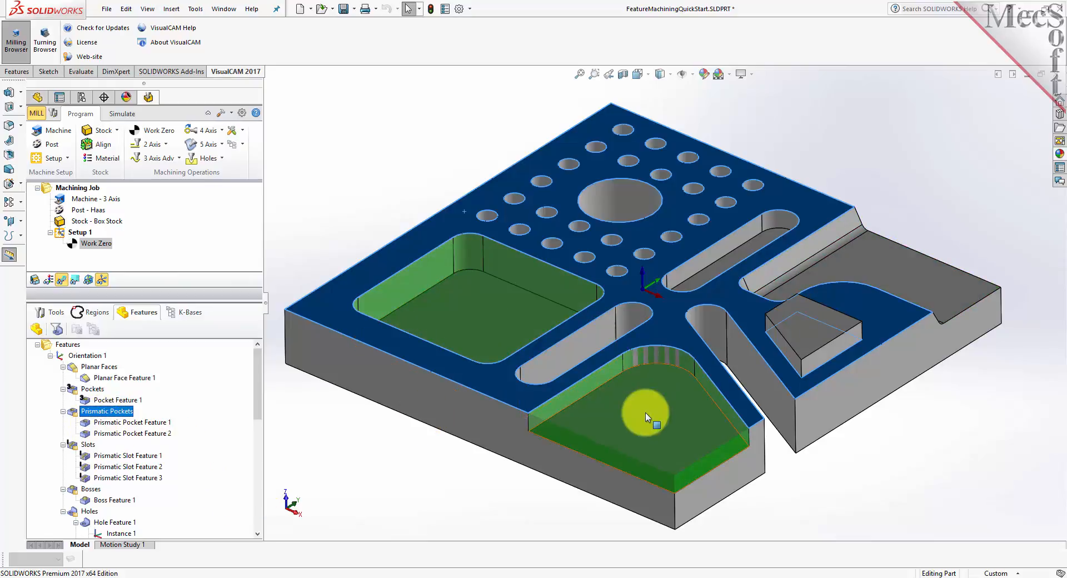
pyautogui.click(132, 423)
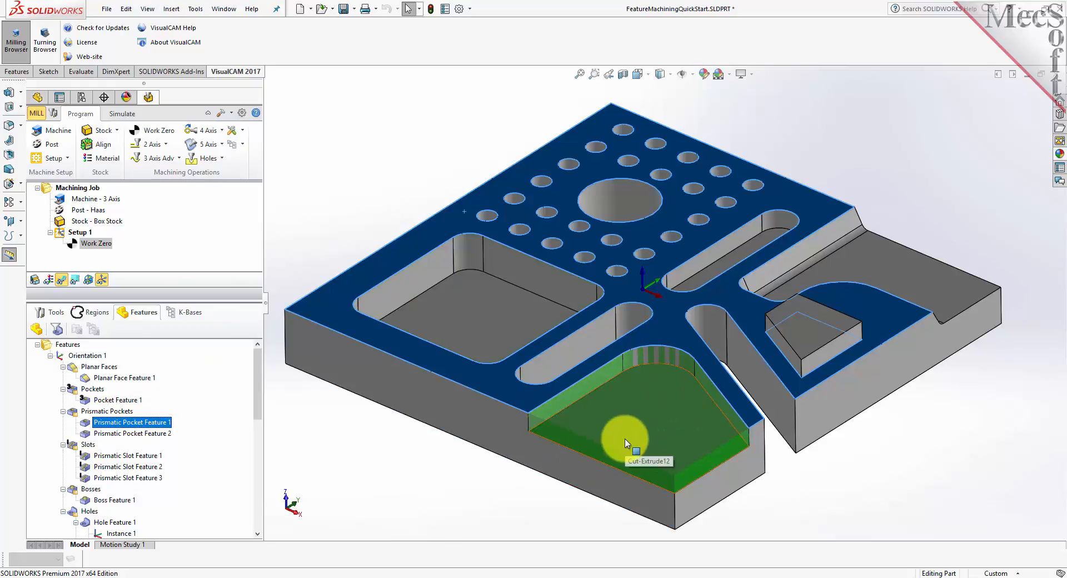
pyautogui.click(132, 434)
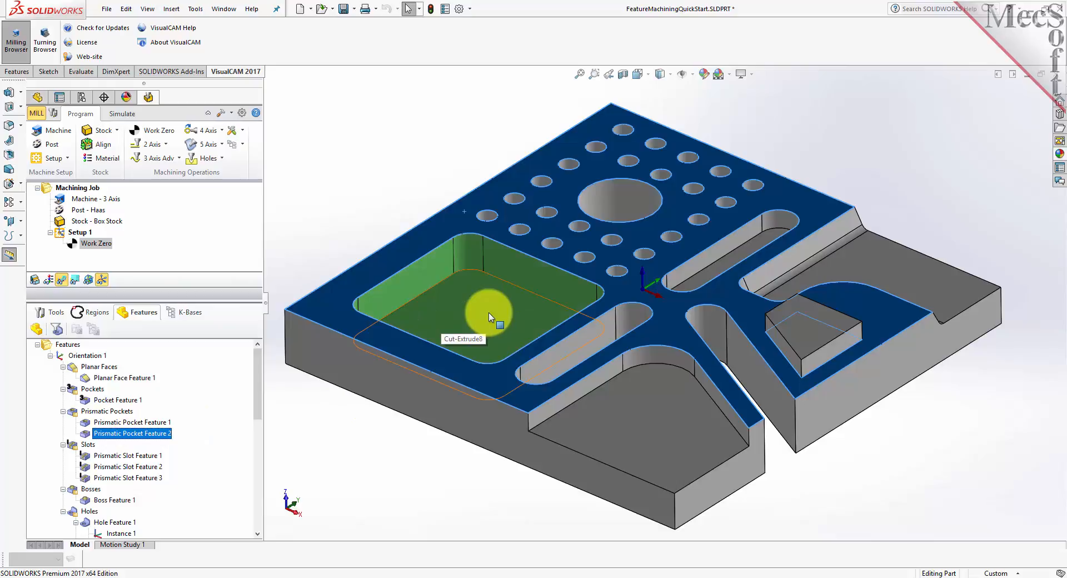
# Step: Examine the Slots group and each of its three prismatic slot features on the model
pyautogui.click(88, 445)
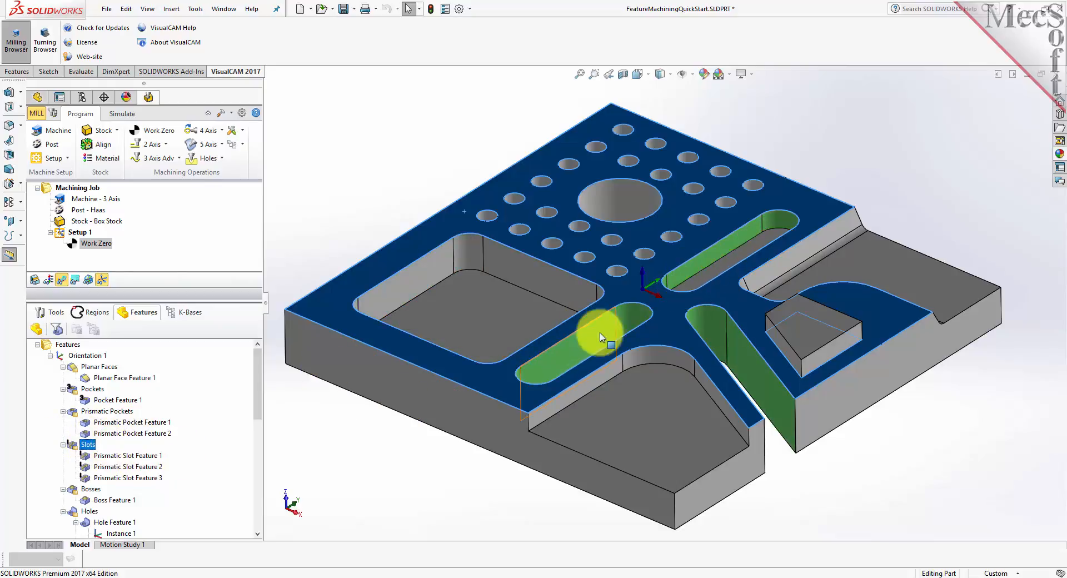
pyautogui.click(127, 456)
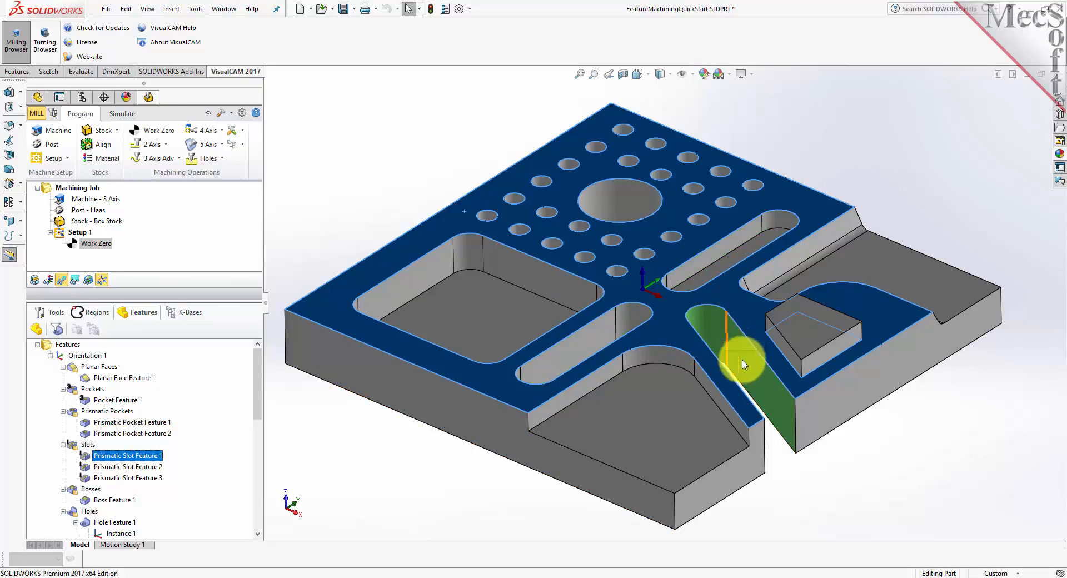
pyautogui.click(137, 467)
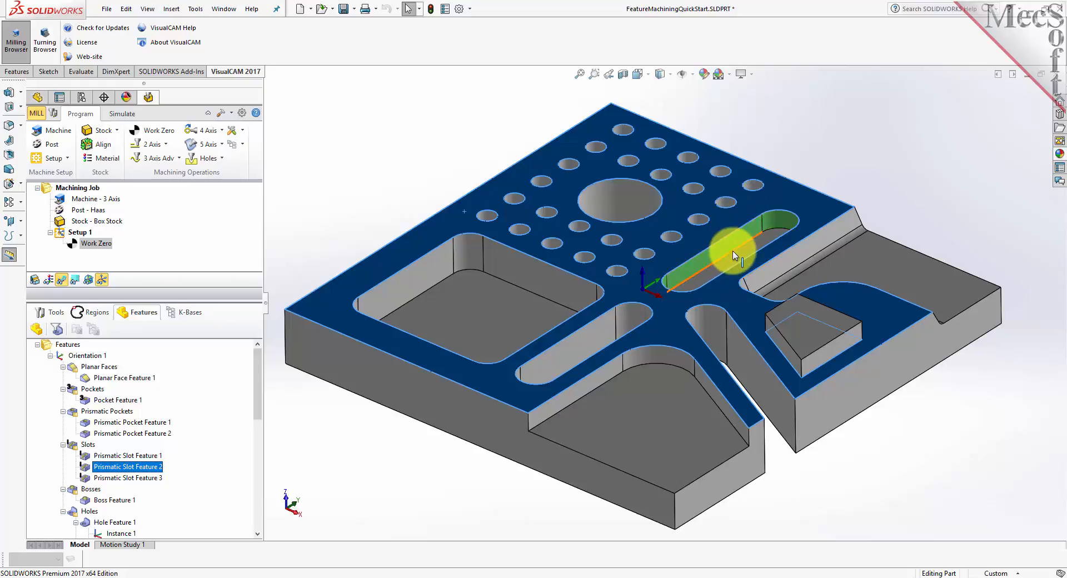
pyautogui.click(129, 477)
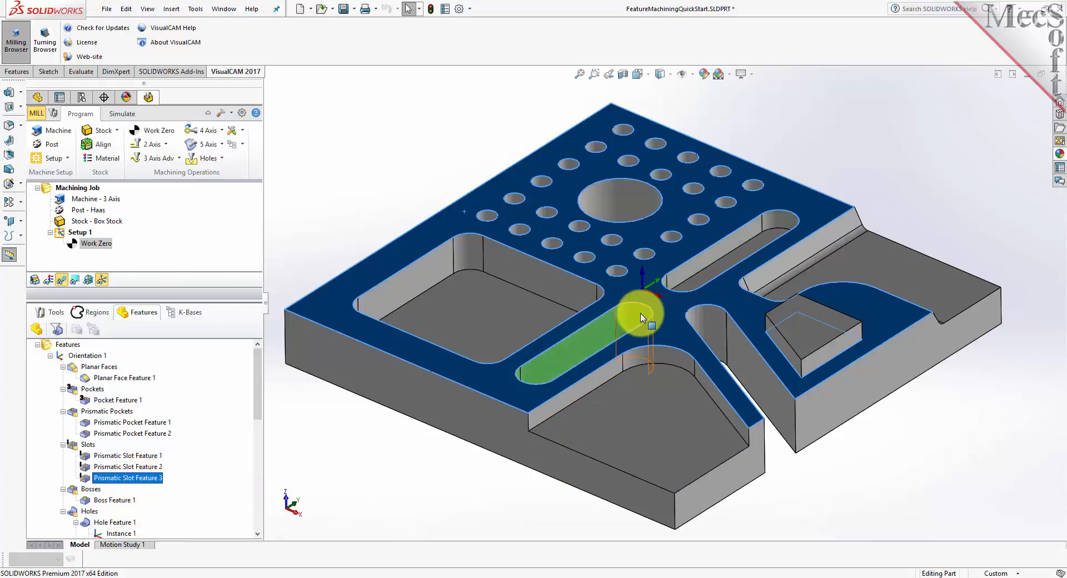
pyautogui.moveTo(633, 374)
pyautogui.mouseDown(button='middle')
pyautogui.moveTo(648, 478)
pyautogui.moveTo(624, 393)
pyautogui.moveTo(643, 373)
pyautogui.mouseUp(button='middle')
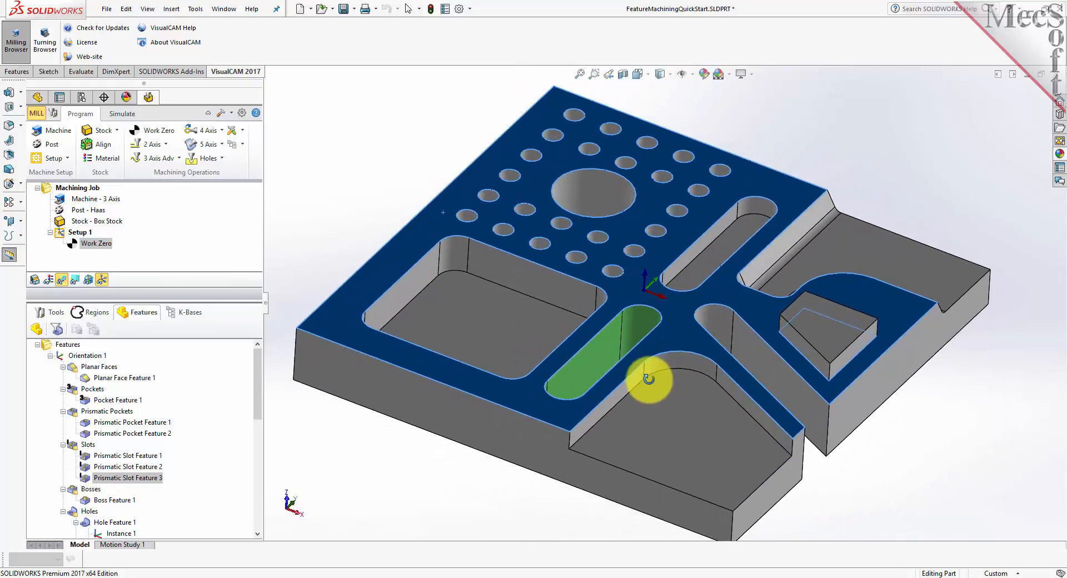
# Step: Examine the boss feature, the small-hole pattern in Hole Feature 1 and the large hole in Hole Feature 2
pyautogui.click(109, 500)
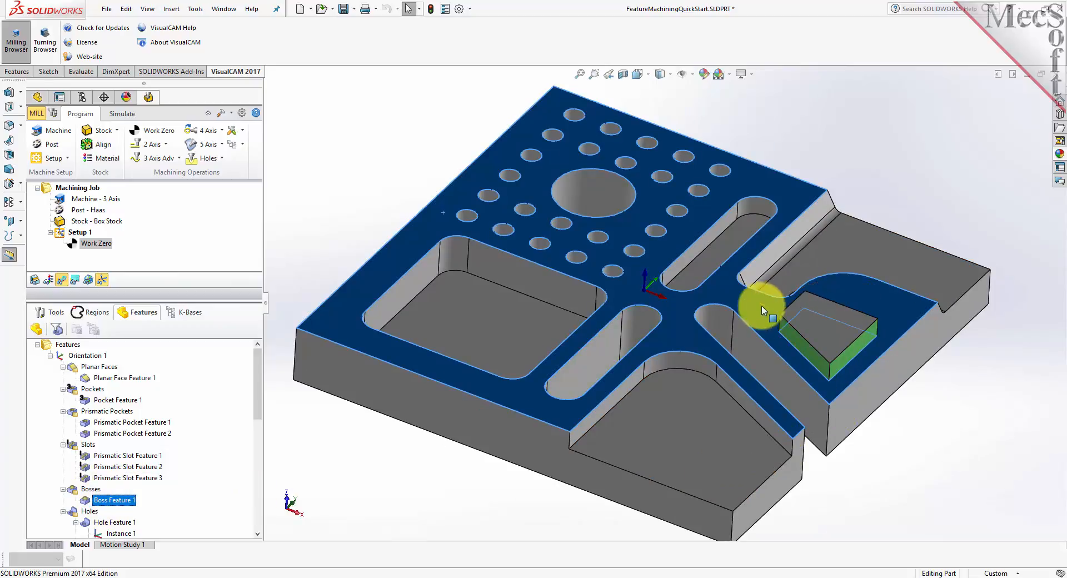
pyautogui.moveTo(256, 409); pyautogui.dragTo(256, 461)
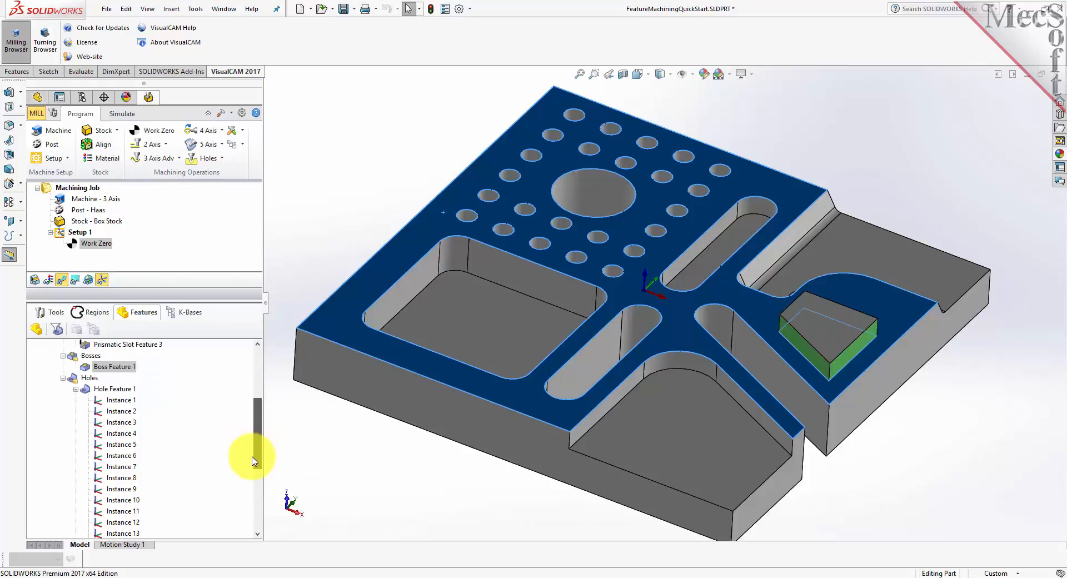
pyautogui.click(76, 389)
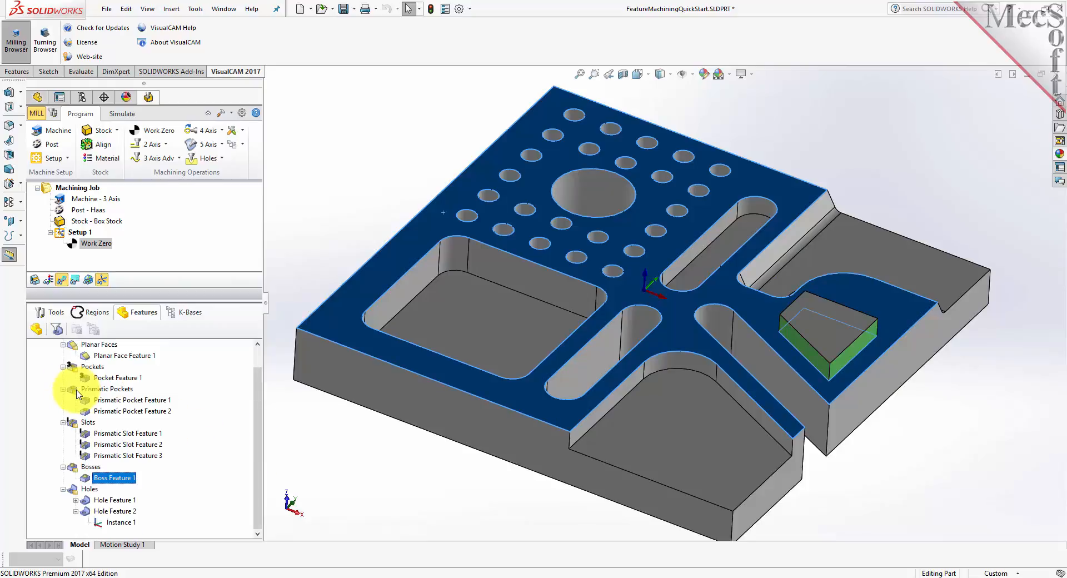
pyautogui.click(89, 501)
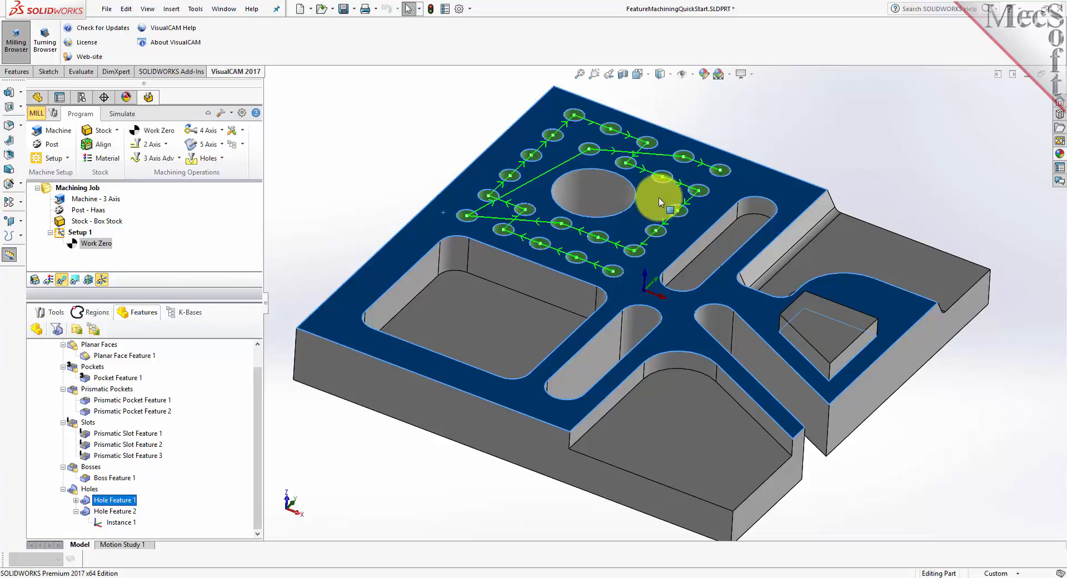
pyautogui.click(87, 511)
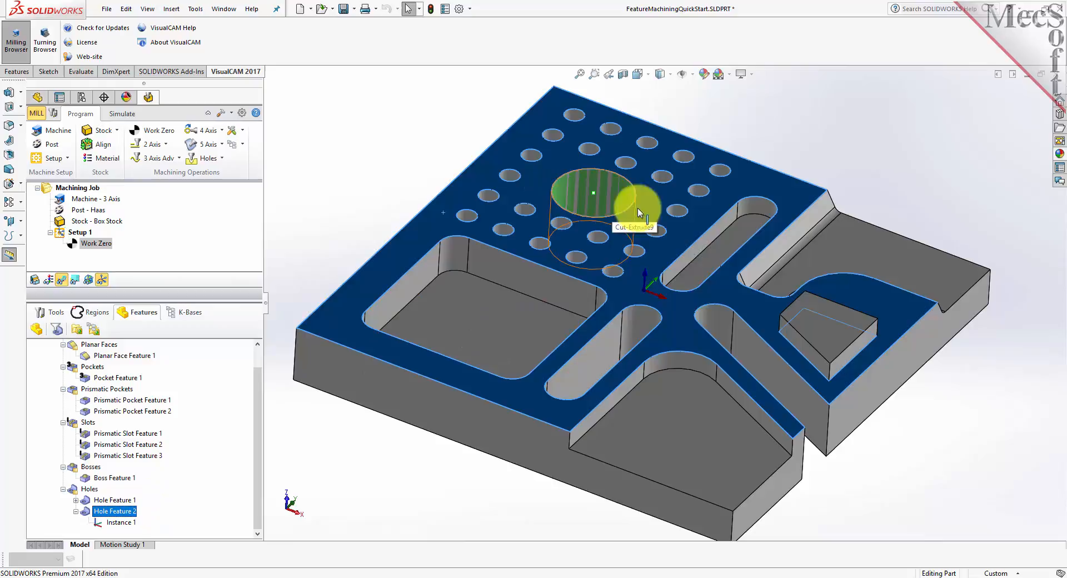
pyautogui.scroll(-2, 668, 298)
pyautogui.scroll(1, 667, 298)
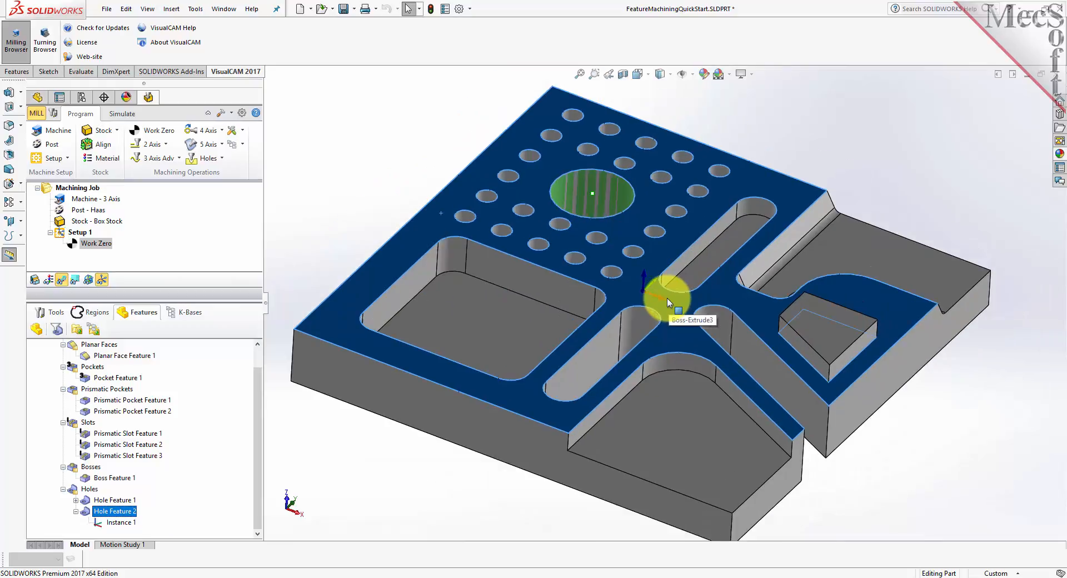
pyautogui.scroll(1, 667, 297)
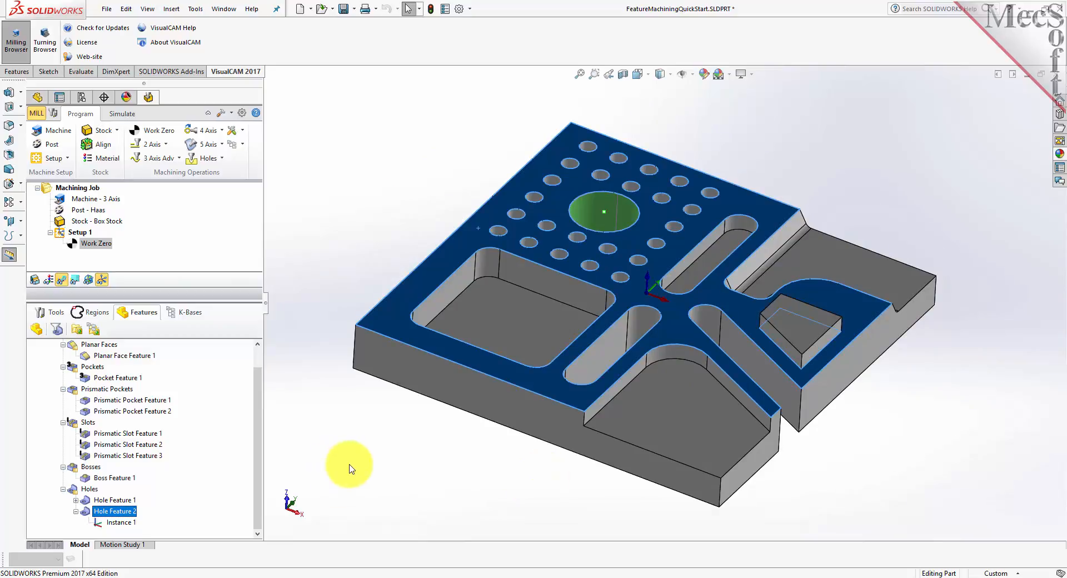
# Step: Collapse the Holes, Bosses, Slots, Prismatic Pockets and Pockets groups, enlarge the machining job pane, and select Planar Face Feature 1
pyautogui.click(75, 511)
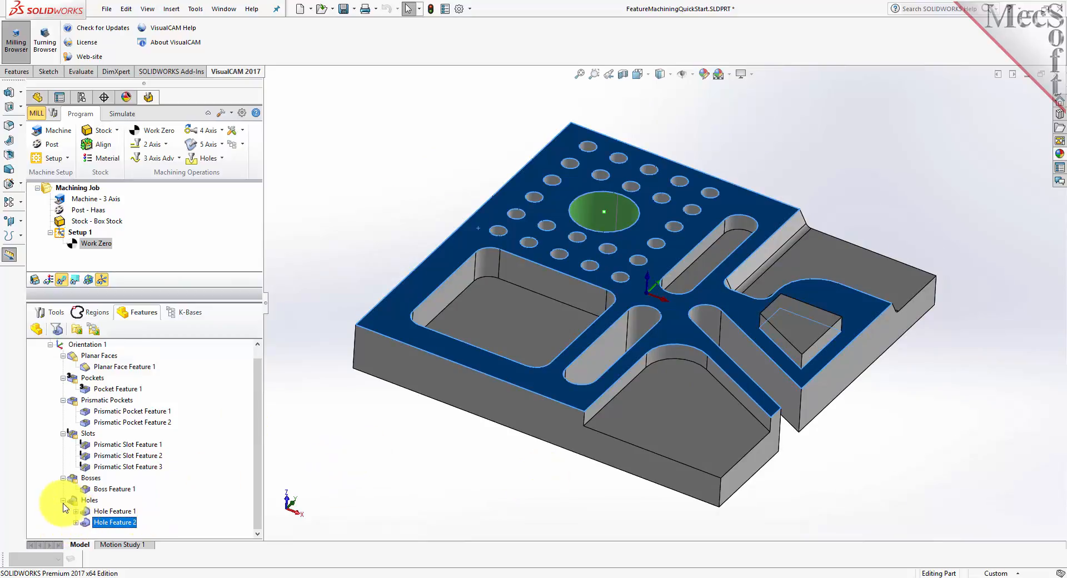
pyautogui.click(62, 500)
pyautogui.click(63, 489)
pyautogui.click(63, 444)
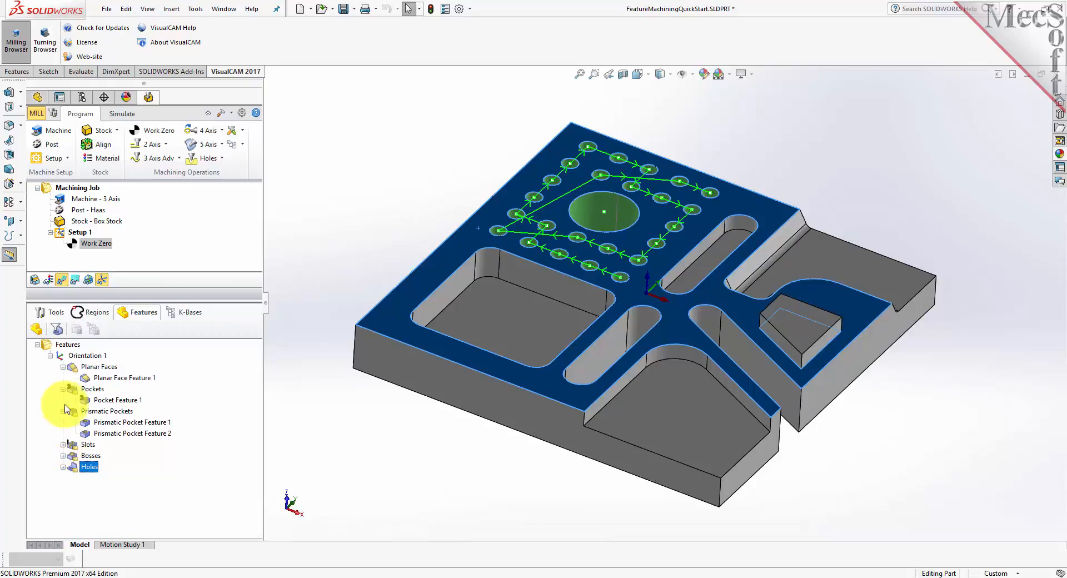
pyautogui.click(62, 411)
pyautogui.click(63, 389)
pyautogui.moveTo(133, 300); pyautogui.dragTo(131, 379)
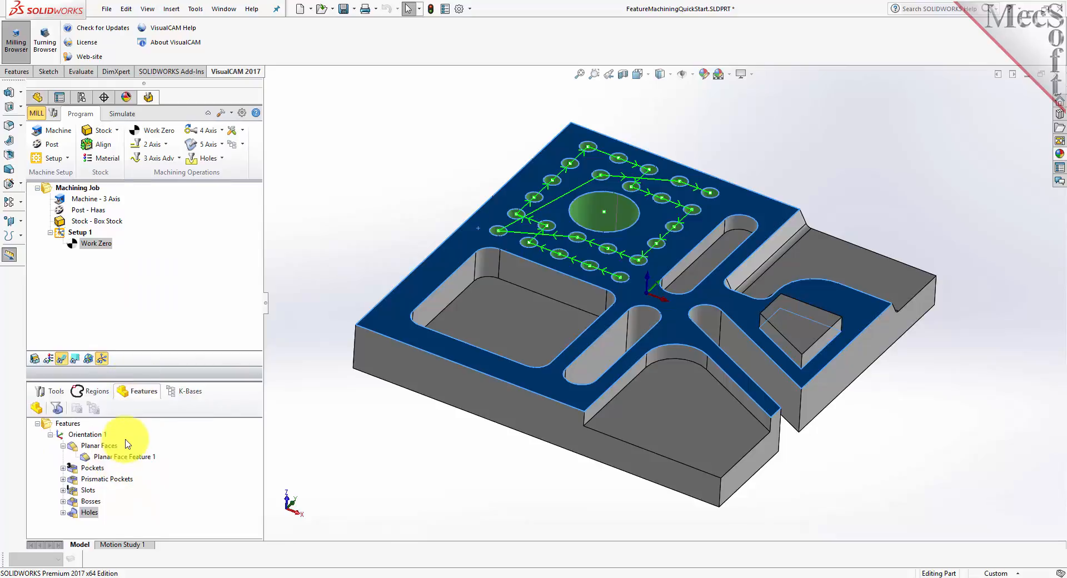
pyautogui.click(126, 458)
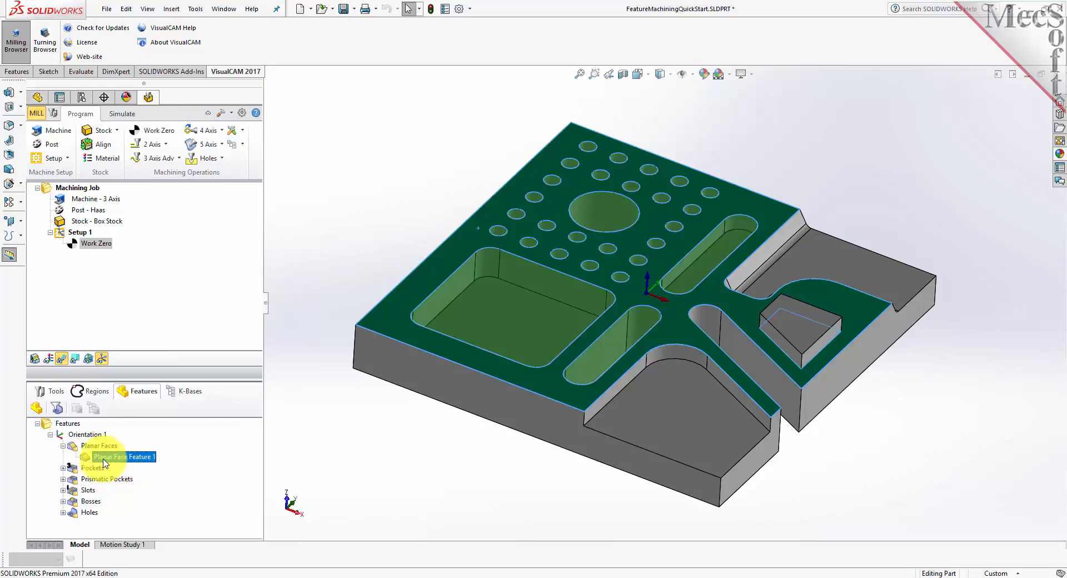
# Step: Start a 2 1/2 Axis Facing operation on Planar Face Feature 1, move its dialog off the part, and highlight the assigned feature
pyautogui.rightClick(130, 458)
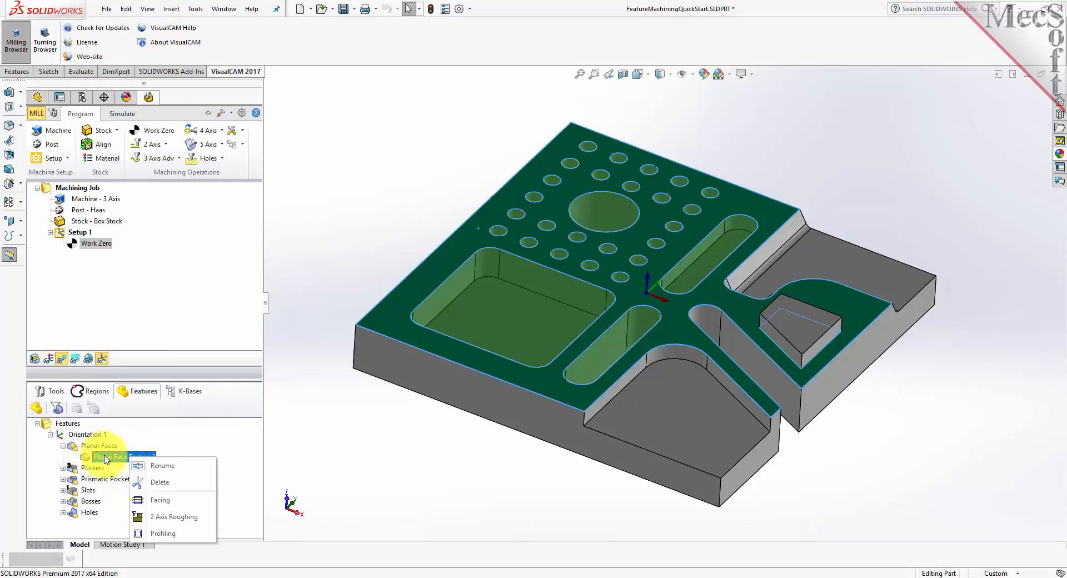
pyautogui.click(192, 503)
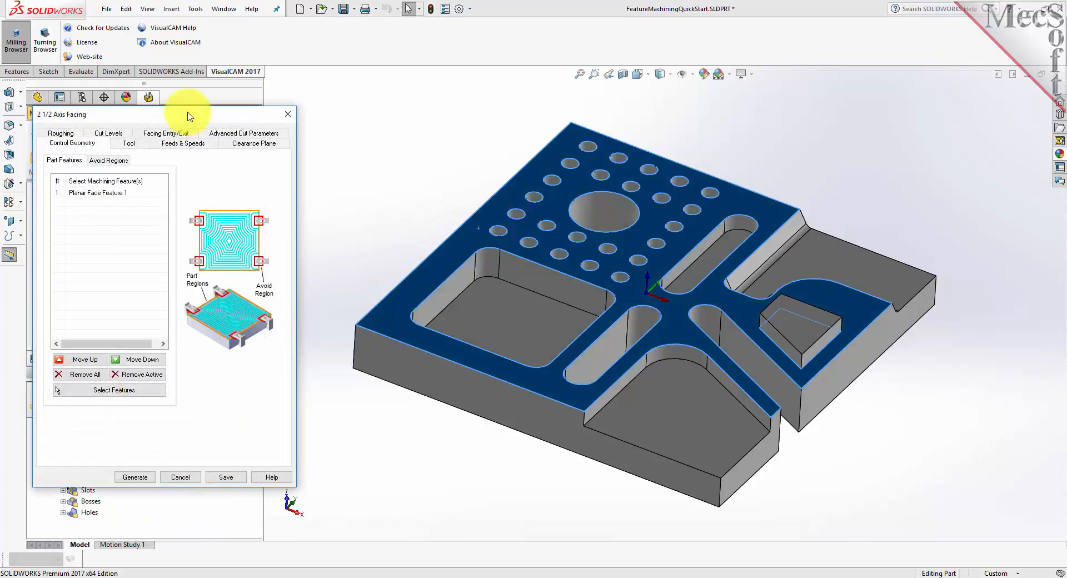
pyautogui.moveTo(165, 118); pyautogui.dragTo(389, 116)
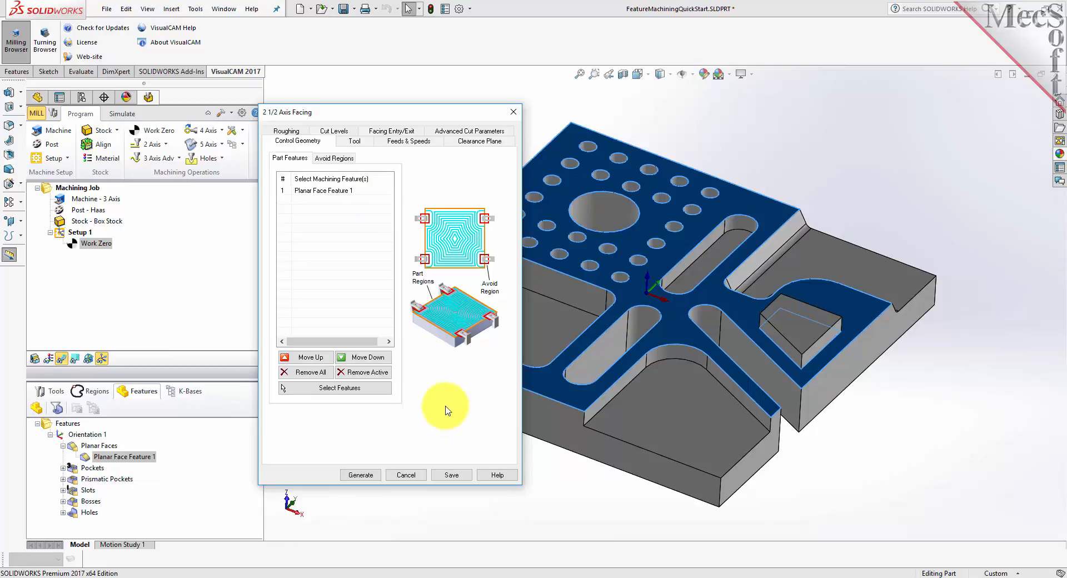
pyautogui.moveTo(432, 117); pyautogui.dragTo(252, 117)
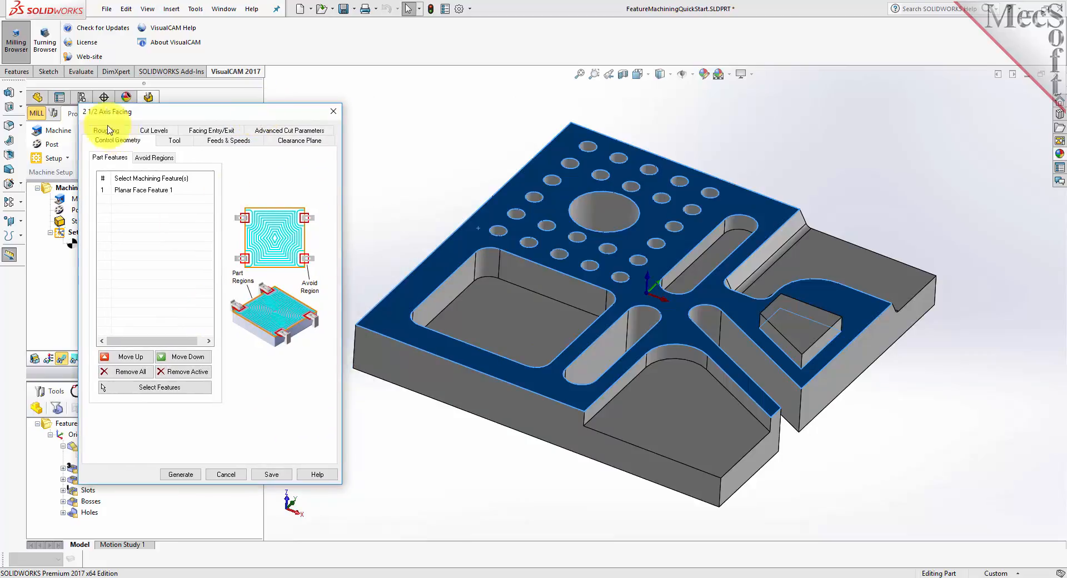
pyautogui.click(132, 191)
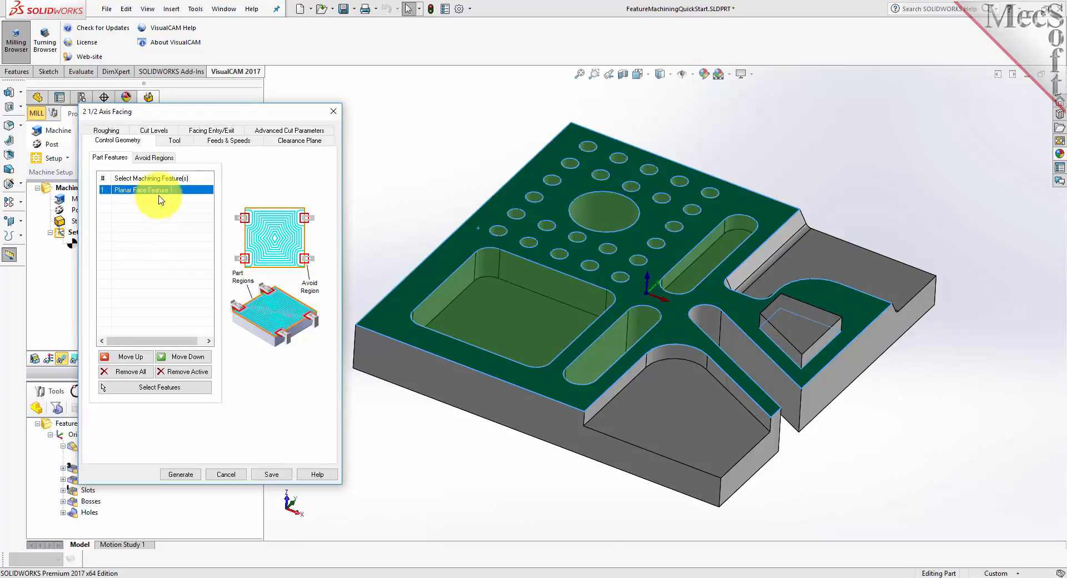
# Step: Review the facing operation's tool, feeds and speeds, advanced cut parameters and clearance plane settings
pyautogui.click(174, 141)
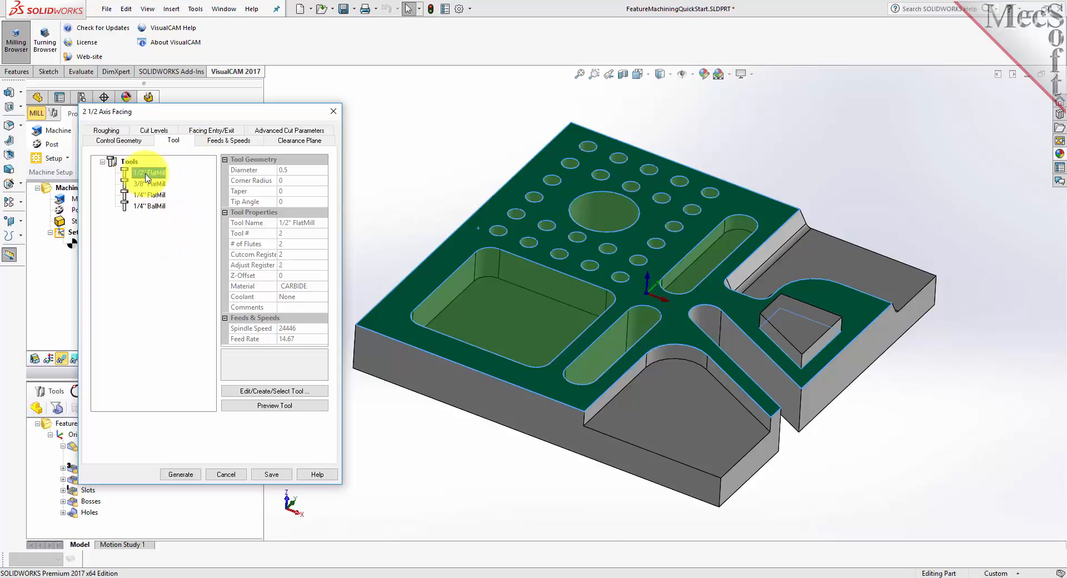
pyautogui.click(229, 140)
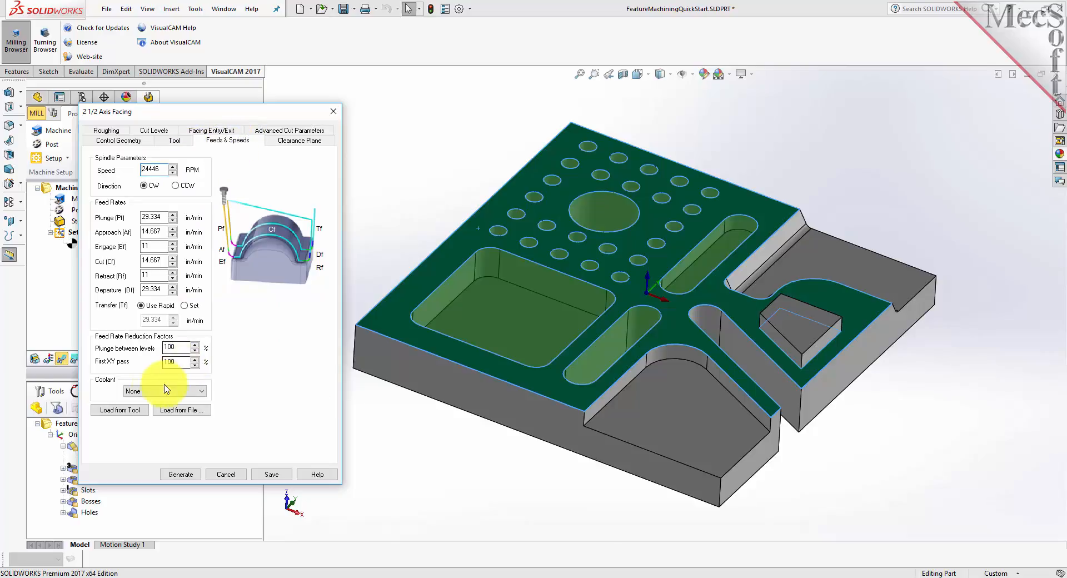
pyautogui.click(289, 133)
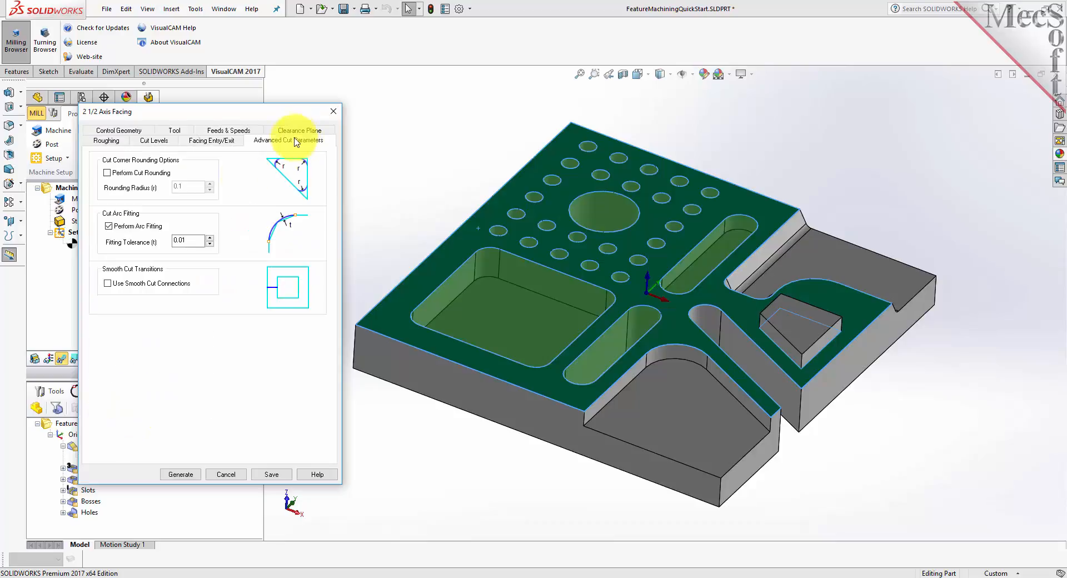
pyautogui.click(298, 131)
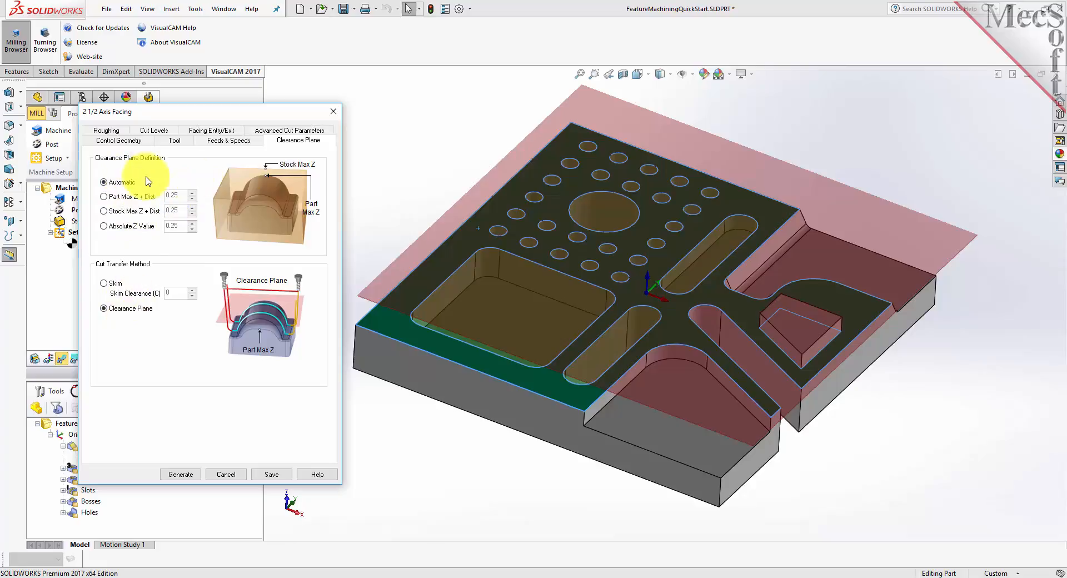
# Step: Set the facing operation's stepover distance to 40% of the tool diameter
pyautogui.click(106, 130)
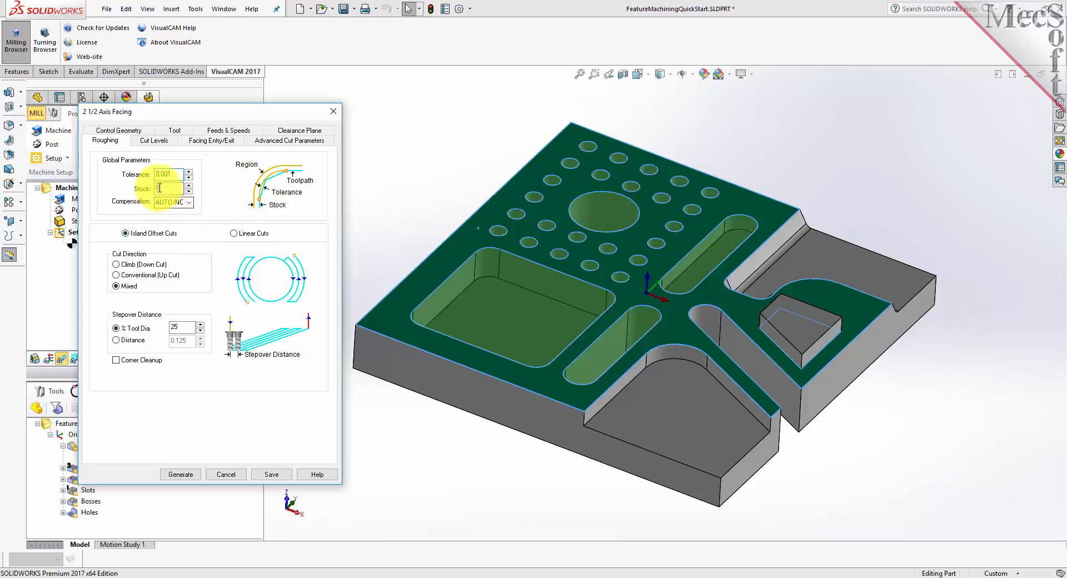
pyautogui.moveTo(169, 186); pyautogui.dragTo(144, 186)
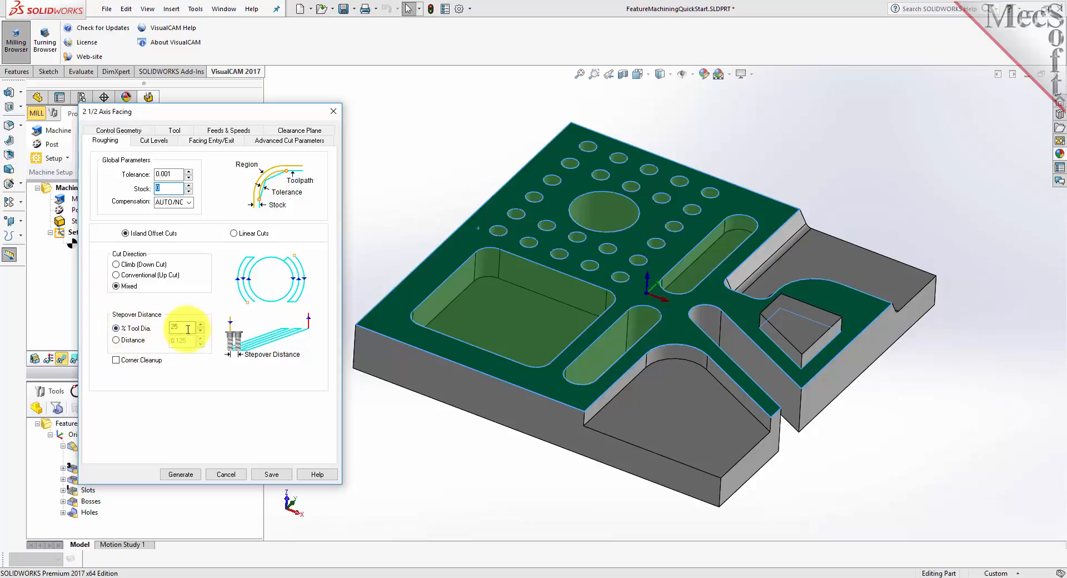
pyautogui.click(131, 326)
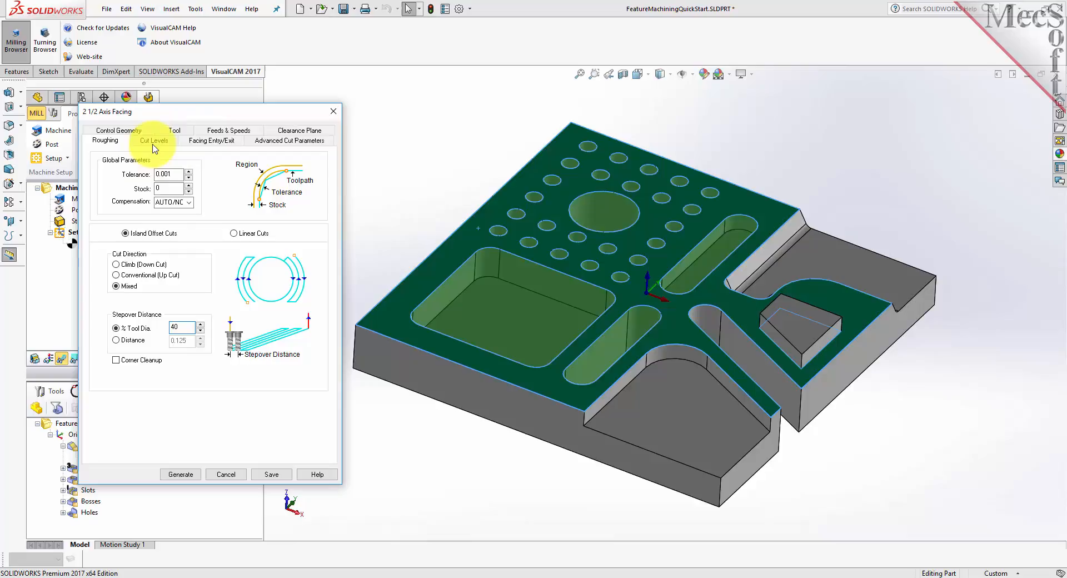
# Step: Check the facing cut levels and entry/exit settings, set the arc fitting tolerance to 0.002, and generate the toolpath
pyautogui.click(153, 144)
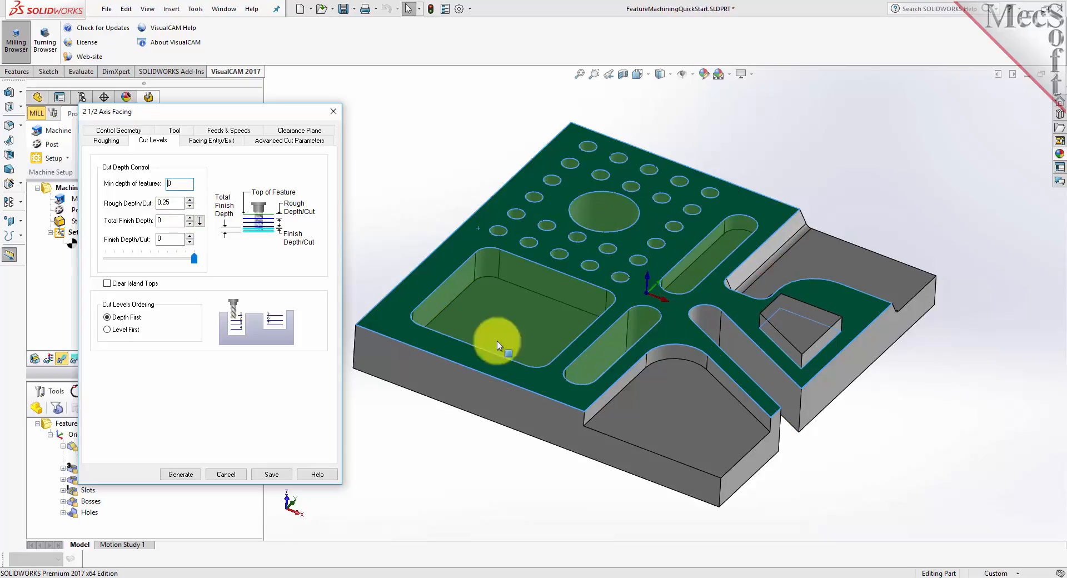
pyautogui.click(219, 141)
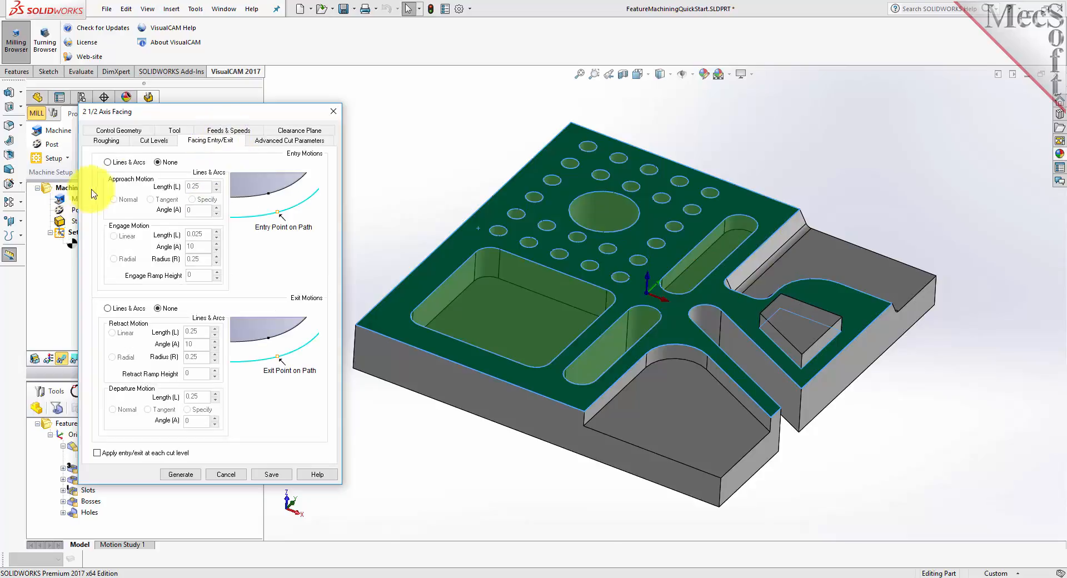
pyautogui.click(278, 141)
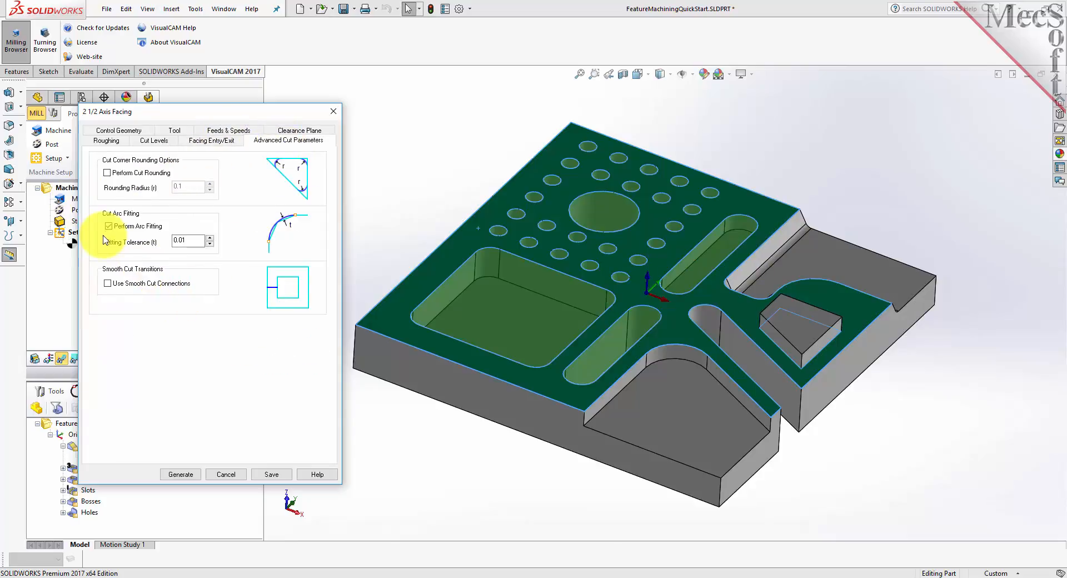
pyautogui.moveTo(194, 240); pyautogui.dragTo(147, 237)
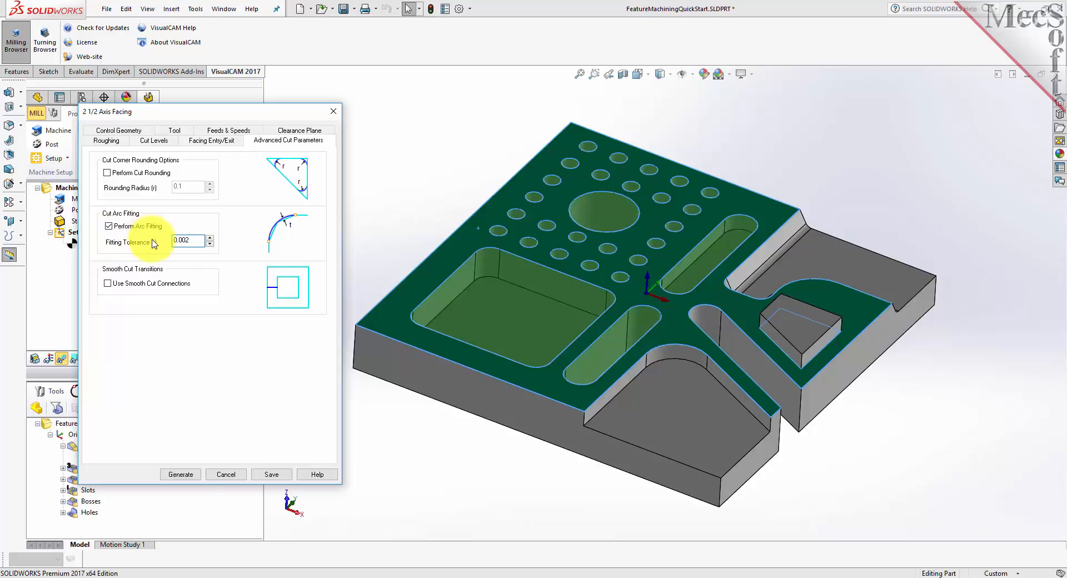
pyautogui.click(182, 476)
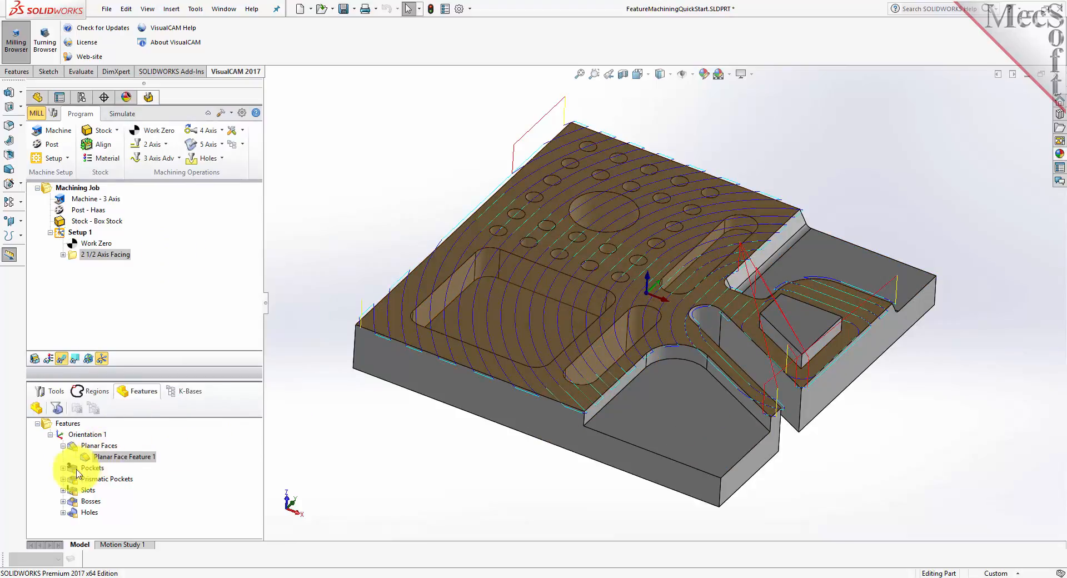
# Step: Start a 3 Axis Horizontal Roughing operation on Pocket Feature 1 and choose the 1/4" FlatMill as its tool
pyautogui.click(63, 446)
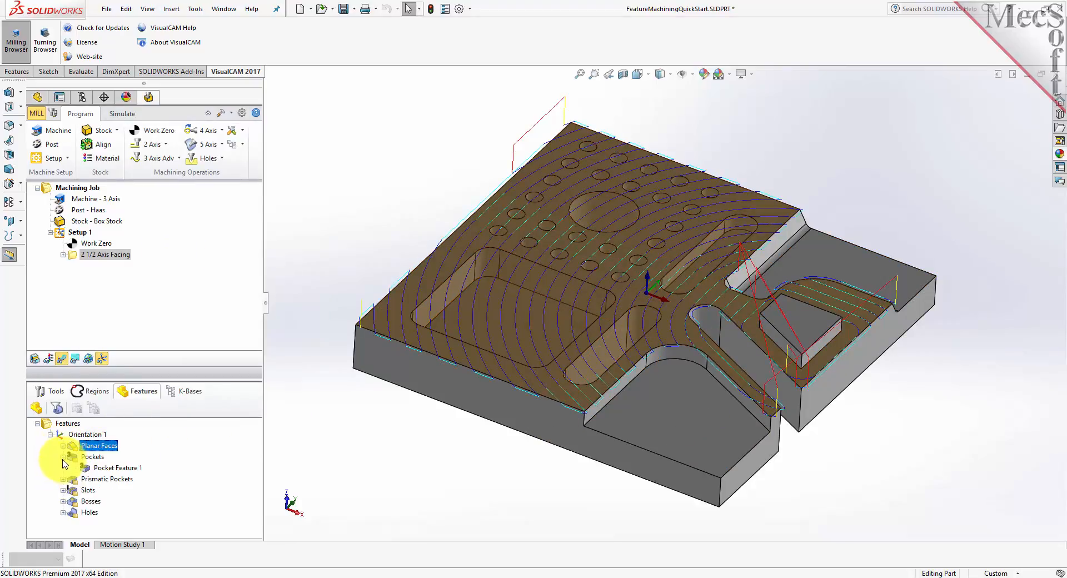
pyautogui.click(114, 468)
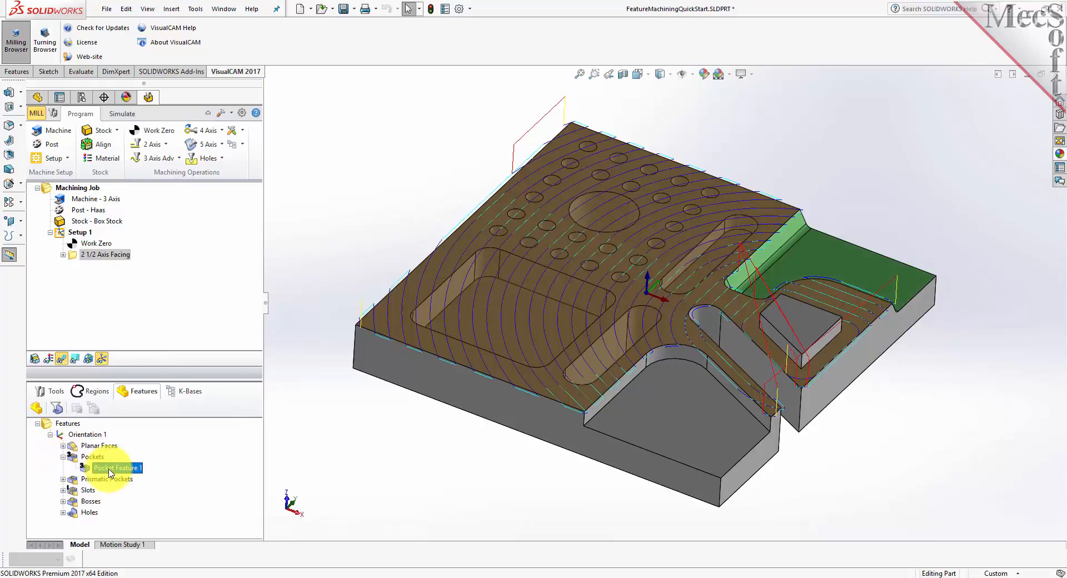
pyautogui.rightClick(114, 470)
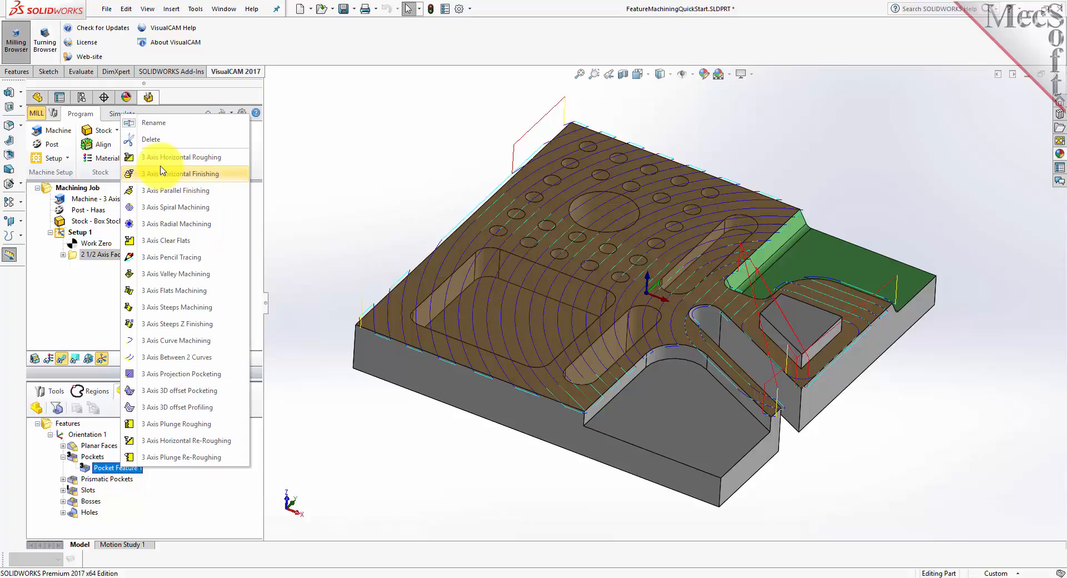
pyautogui.click(204, 161)
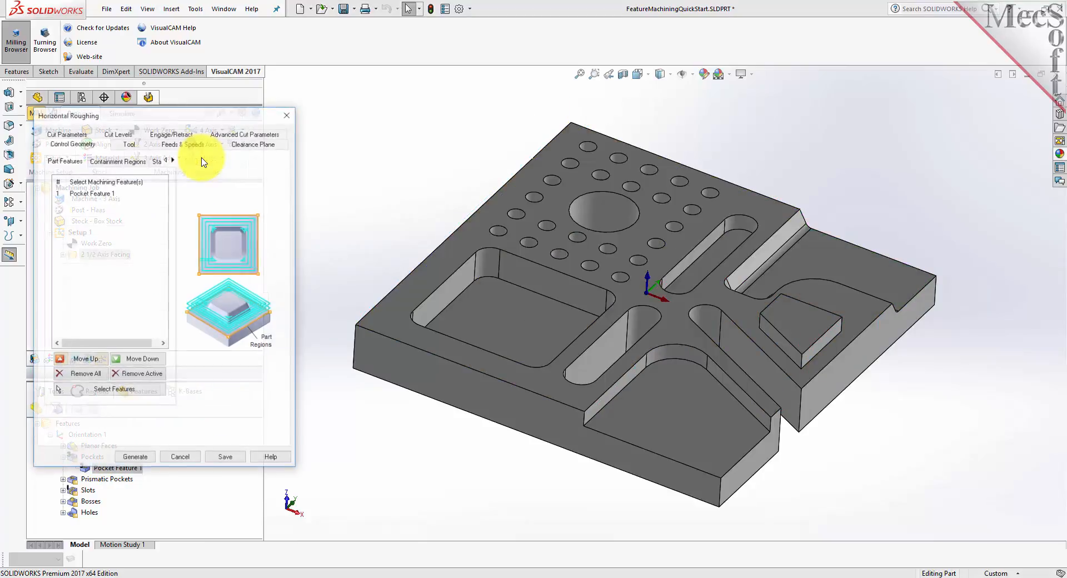
pyautogui.click(111, 193)
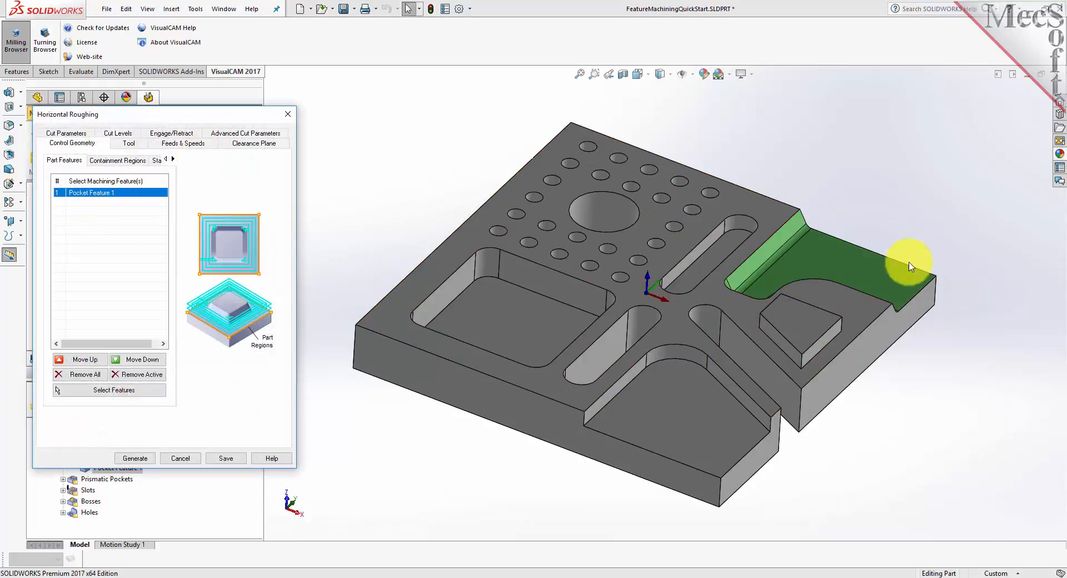
pyautogui.click(129, 145)
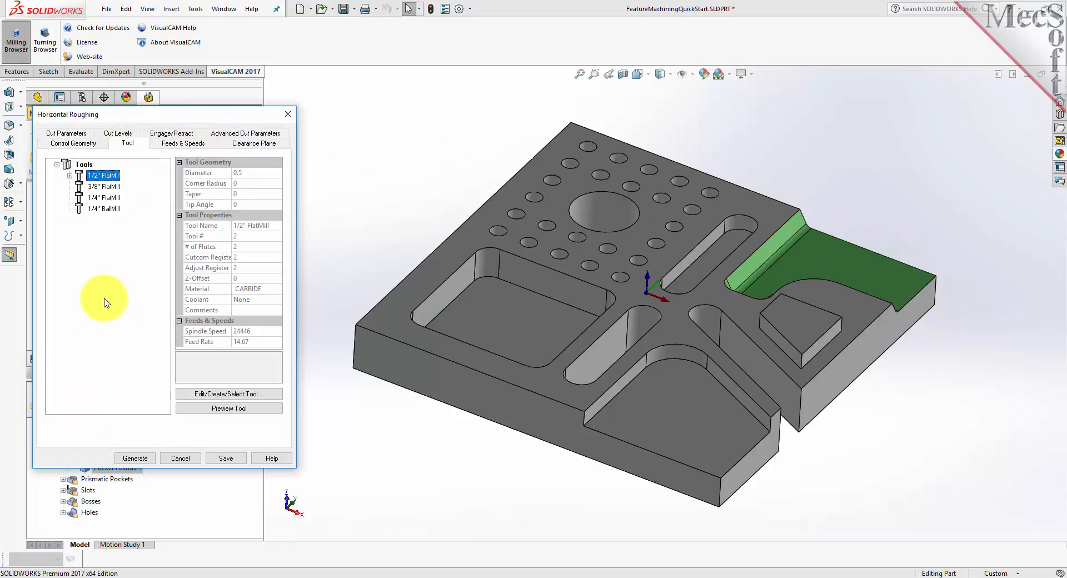
pyautogui.click(103, 198)
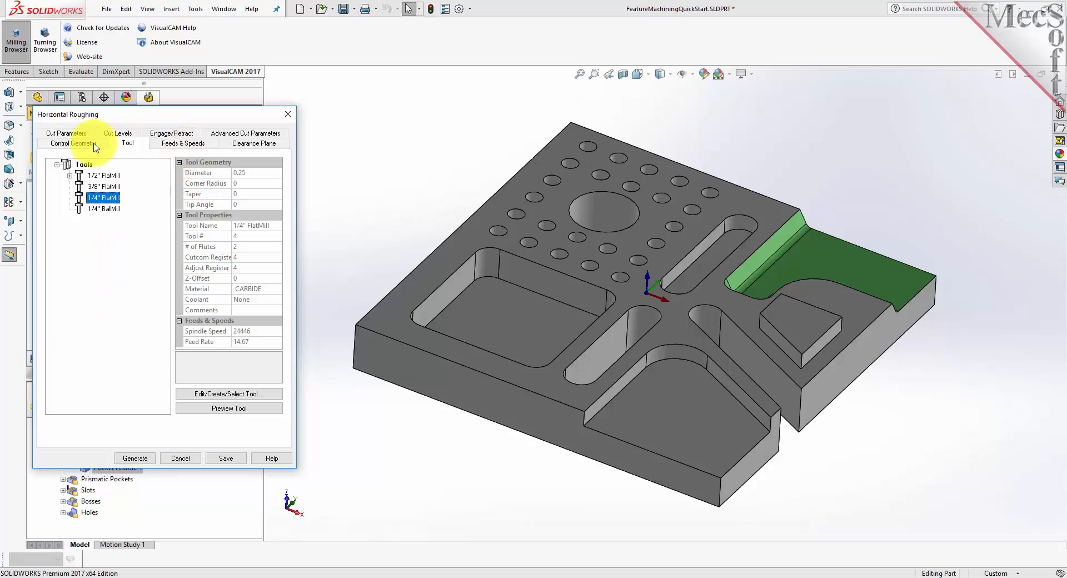
# Step: Set the roughing operation's cut levels ordering to Depth First, review its remaining cut settings, and generate the toolpath
pyautogui.click(66, 134)
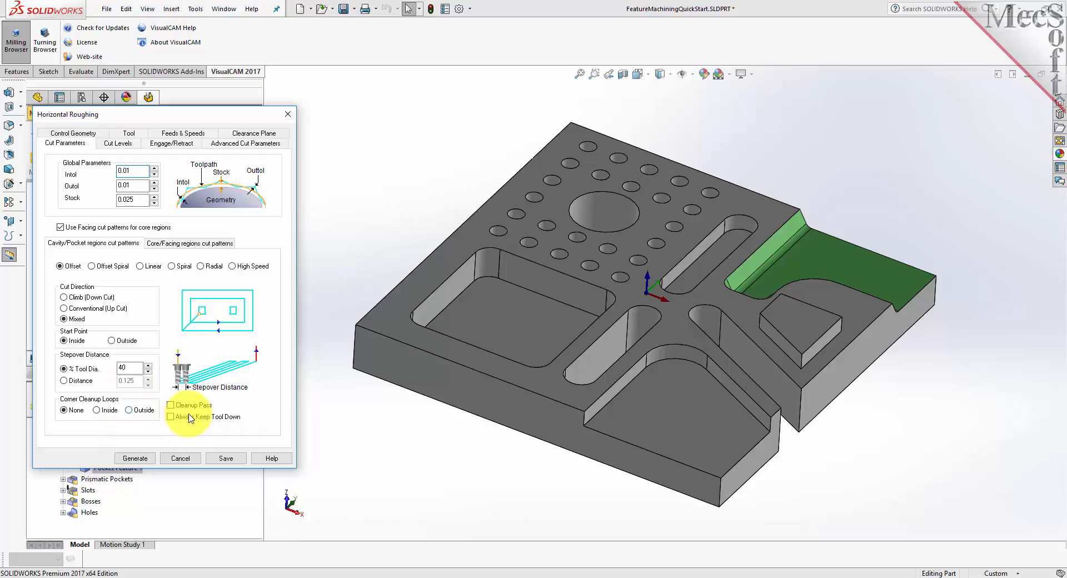
pyautogui.click(117, 143)
pyautogui.click(65, 251)
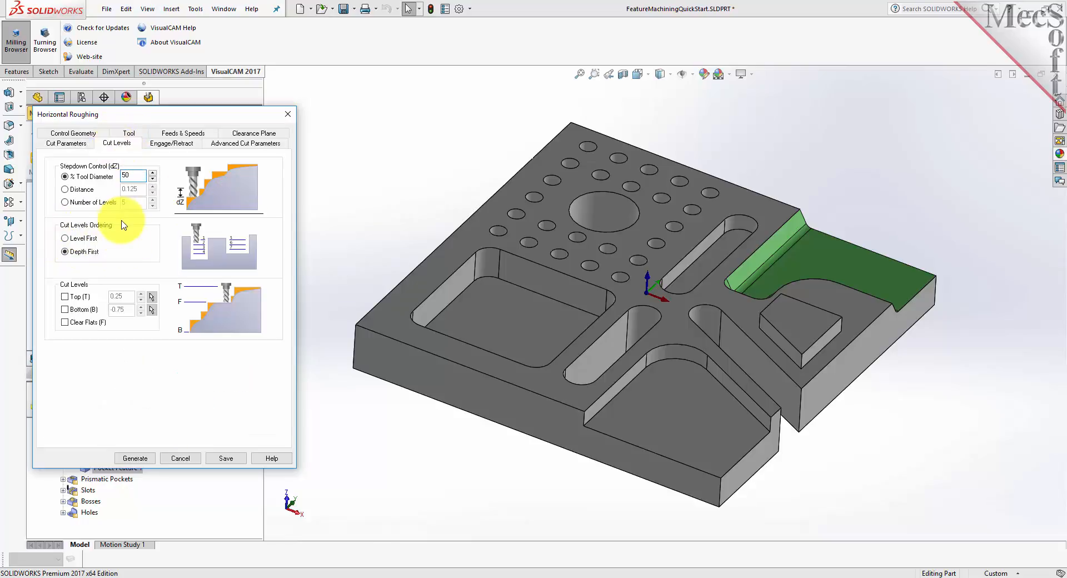
pyautogui.click(137, 175)
pyautogui.click(166, 144)
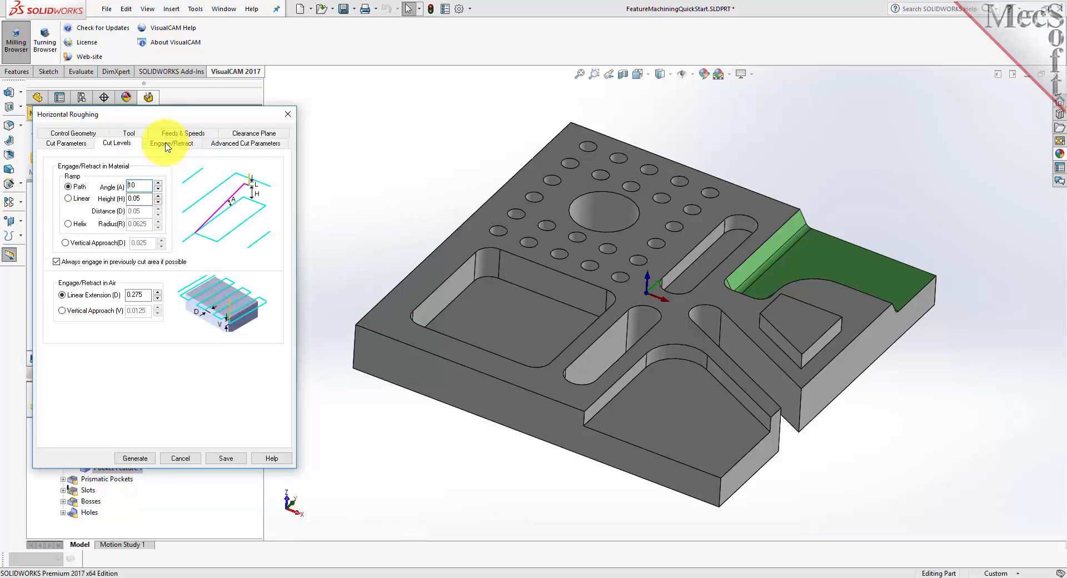
pyautogui.click(261, 143)
pyautogui.click(142, 458)
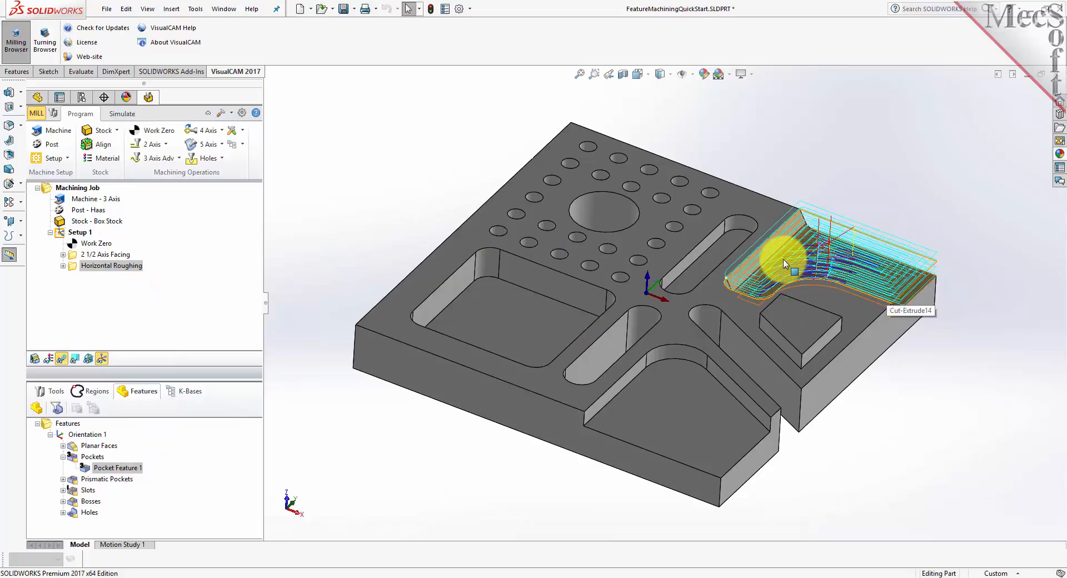
# Step: Generate a 3 Axis Parallel Finishing toolpath on Pocket Feature 1 with a 10% tool diameter stepover, and collapse the Pockets group
pyautogui.rightClick(122, 471)
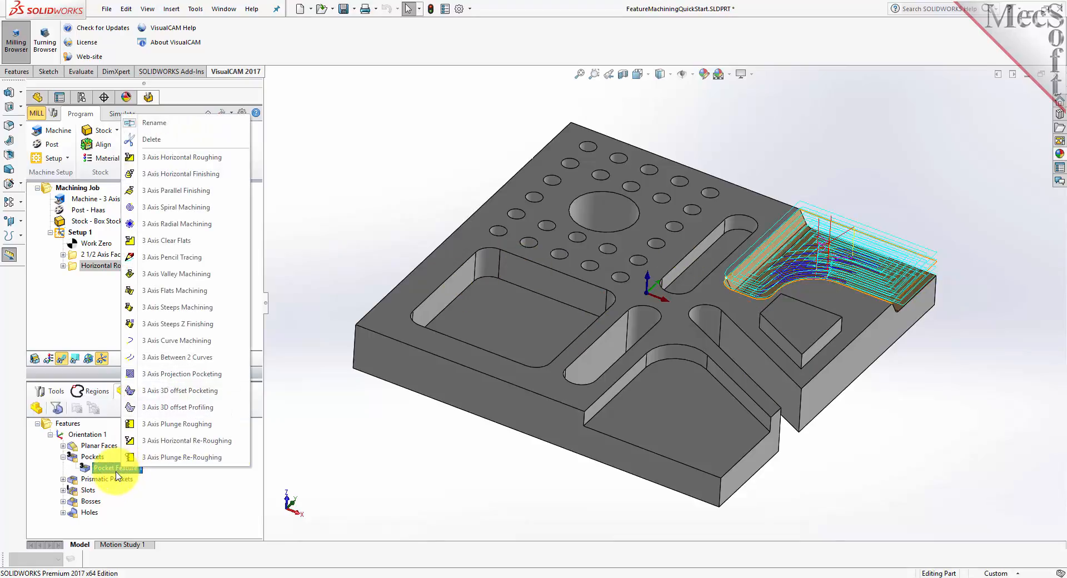
pyautogui.click(196, 192)
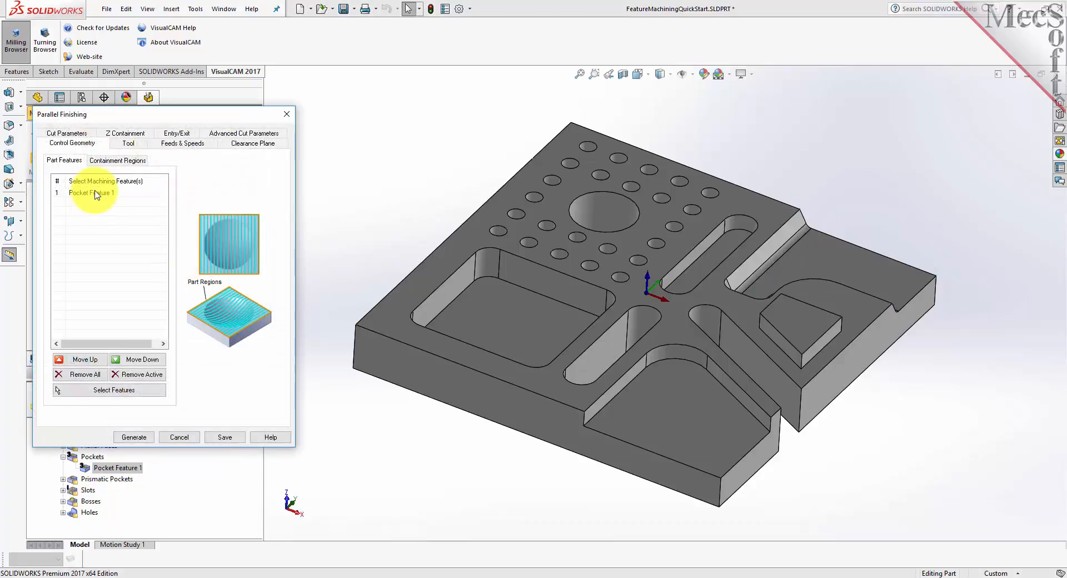
pyautogui.click(133, 142)
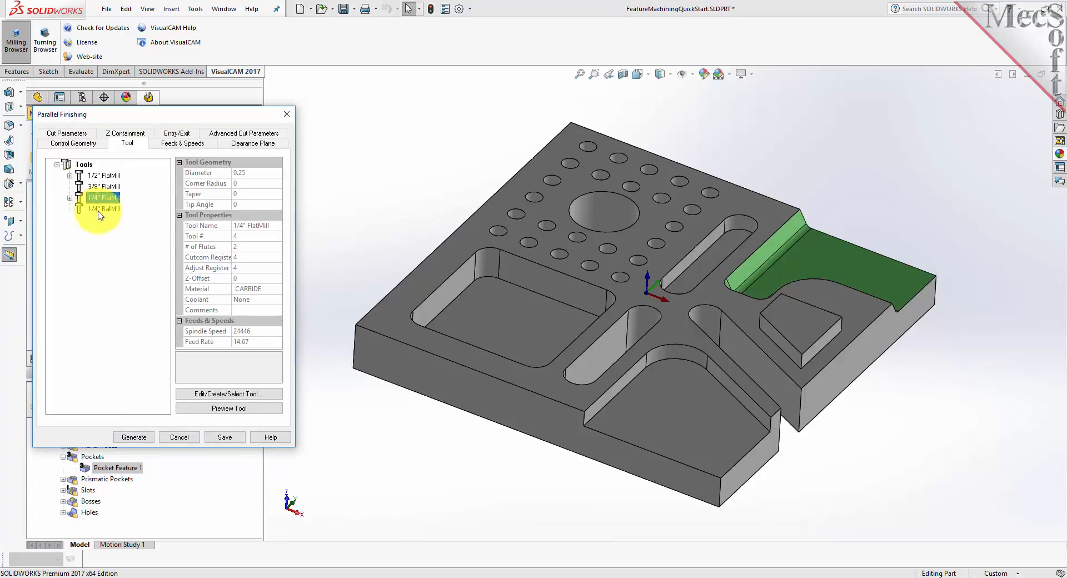
pyautogui.click(68, 134)
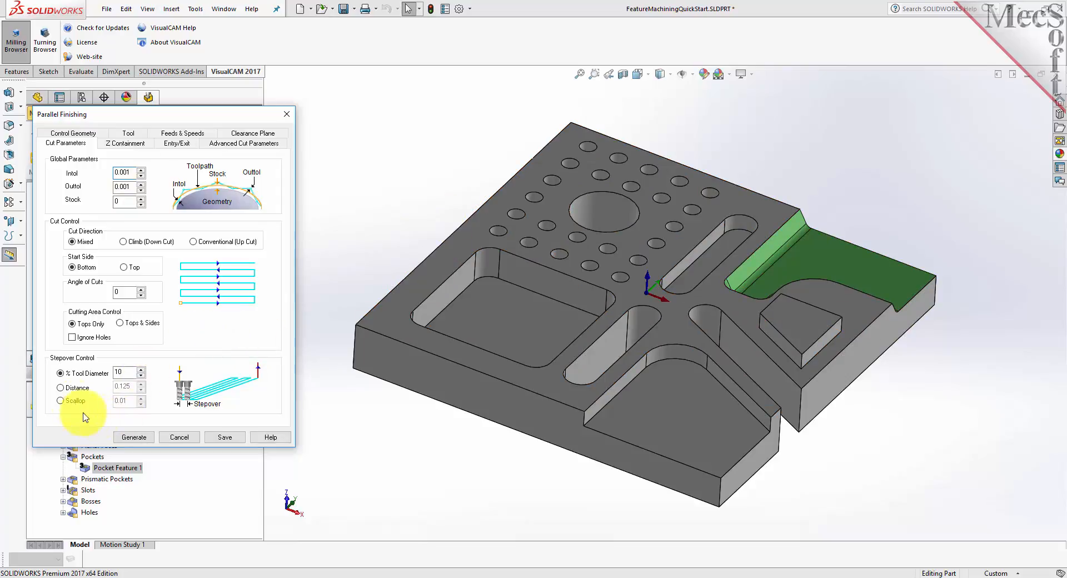
pyautogui.moveTo(132, 372); pyautogui.dragTo(93, 371)
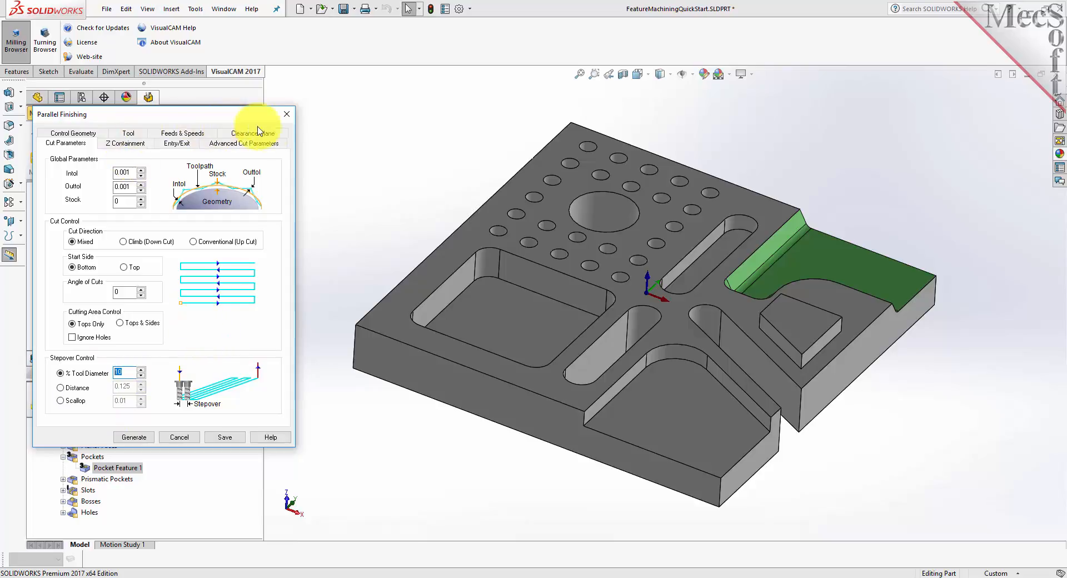
pyautogui.click(135, 438)
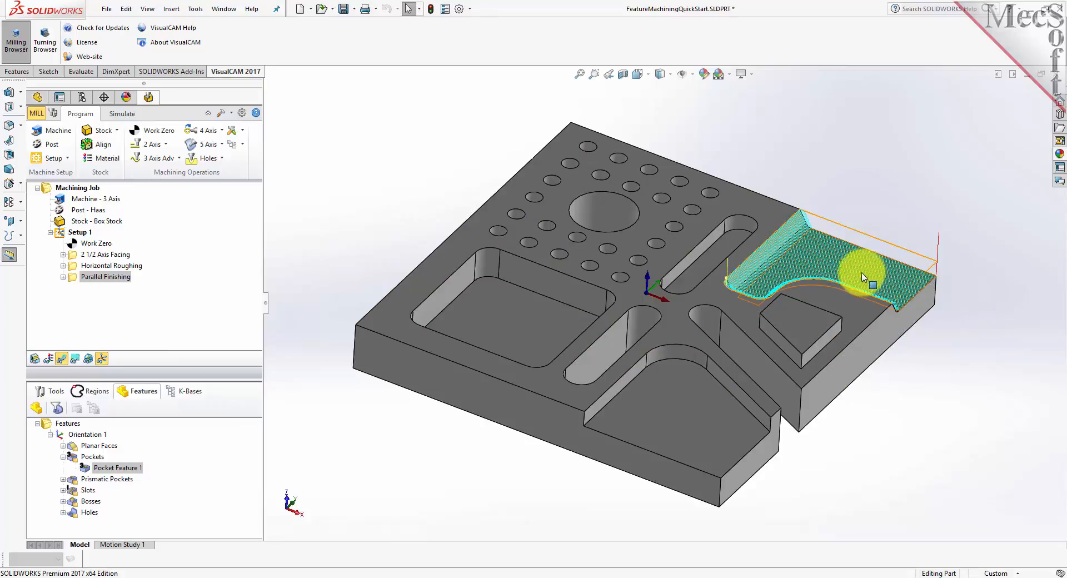
pyautogui.click(63, 458)
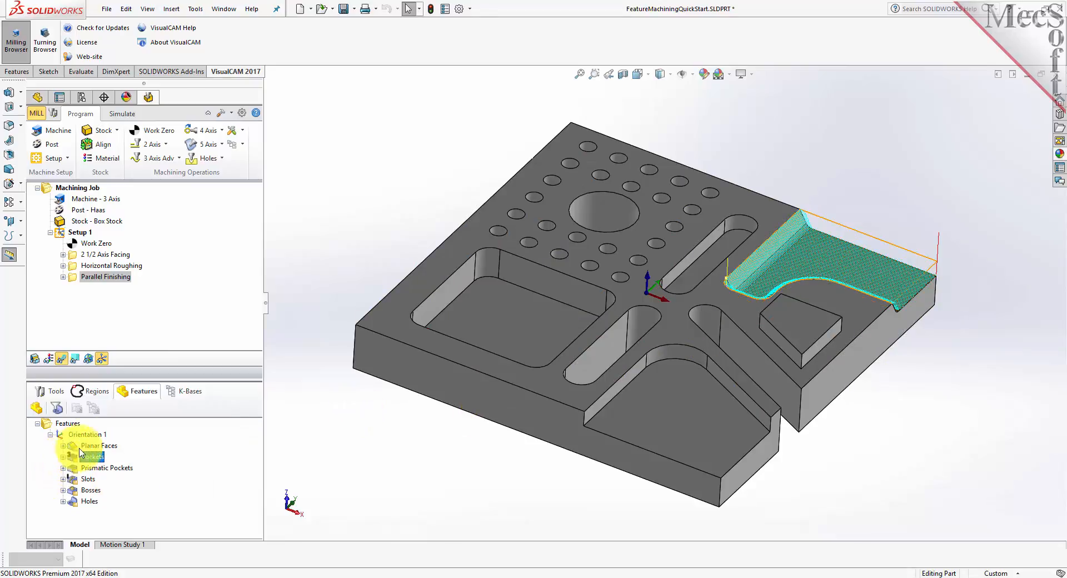
# Step: Start a 2 1/2 Axis Facing operation on Prismatic Pocket Feature 1 and choose the 1/2" FlatMill as its tool
pyautogui.click(63, 468)
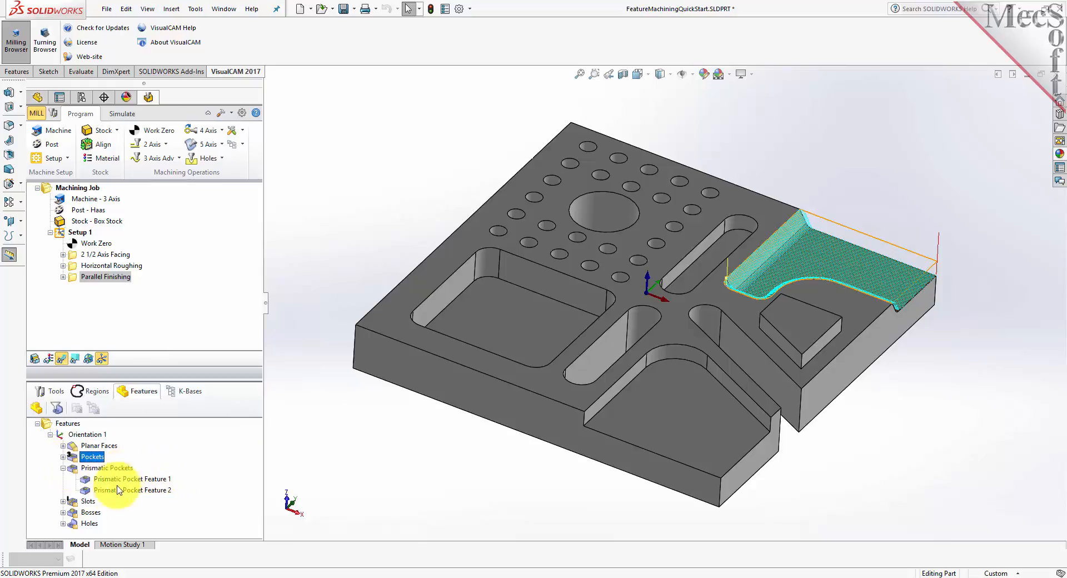
pyautogui.click(107, 468)
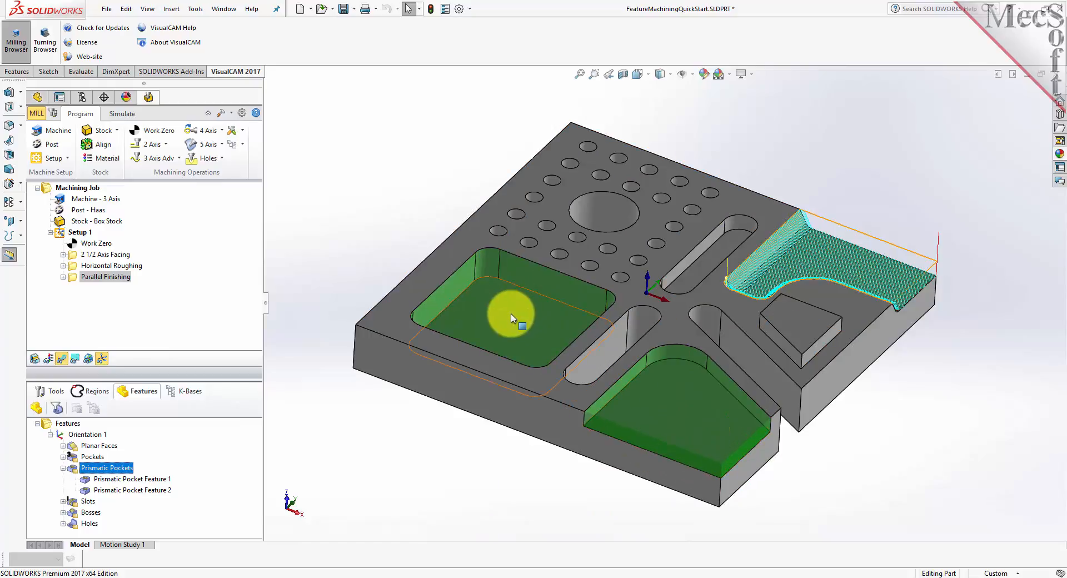
pyautogui.click(111, 480)
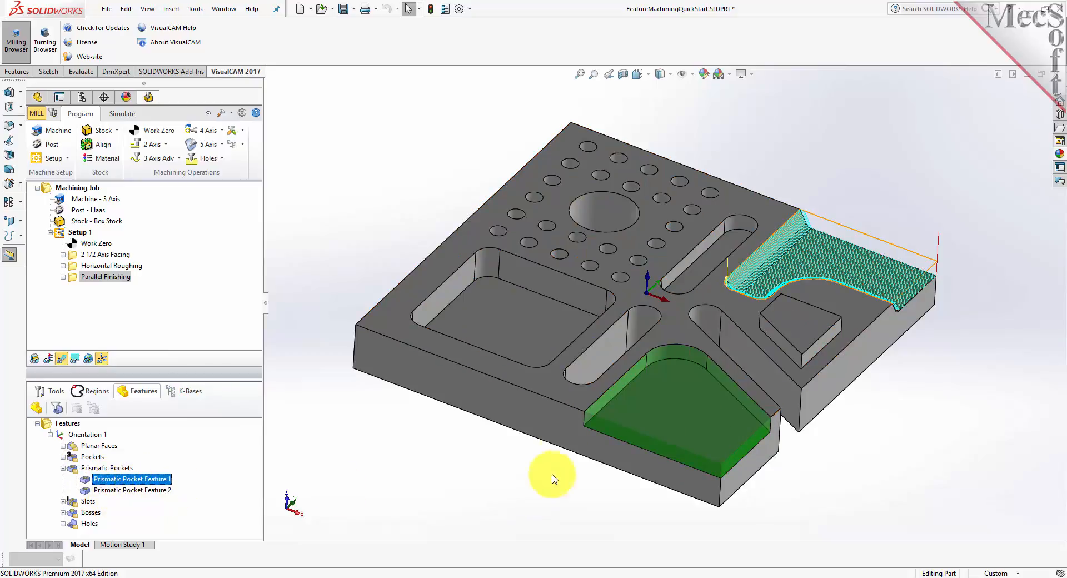
pyautogui.rightClick(123, 481)
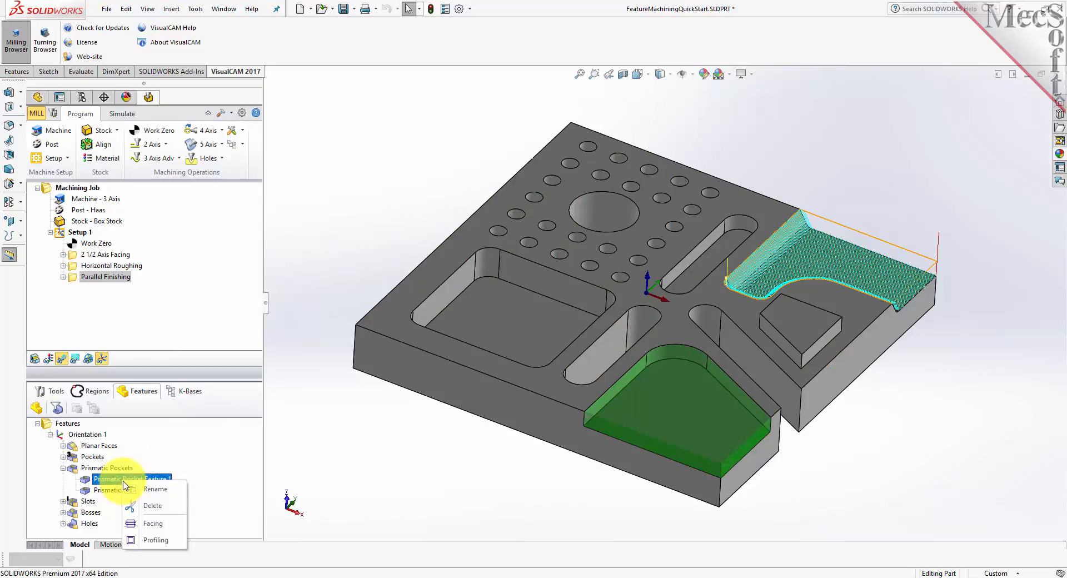
pyautogui.click(166, 524)
pyautogui.click(131, 193)
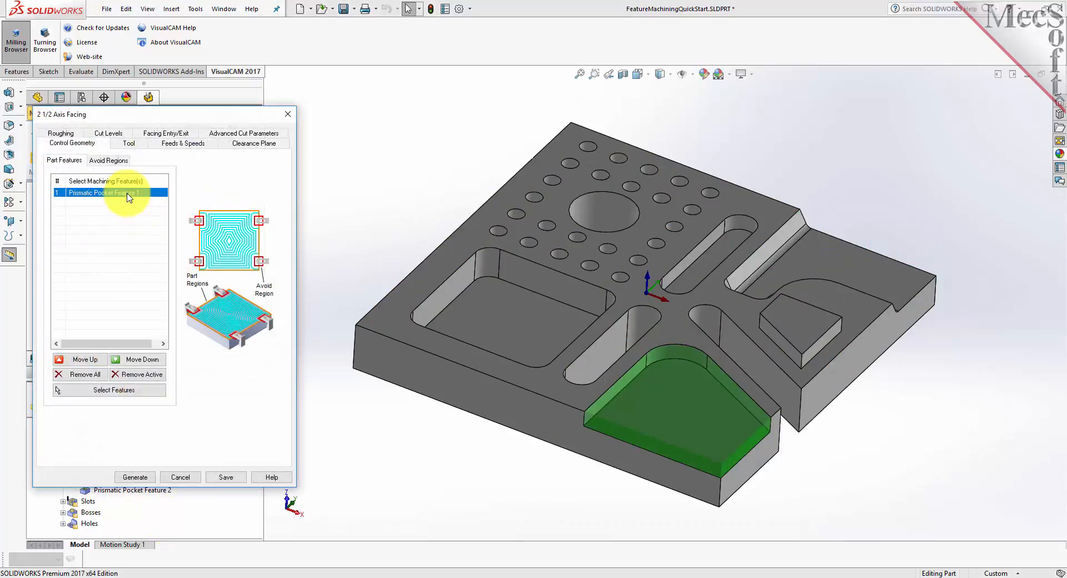
pyautogui.click(131, 143)
pyautogui.click(104, 176)
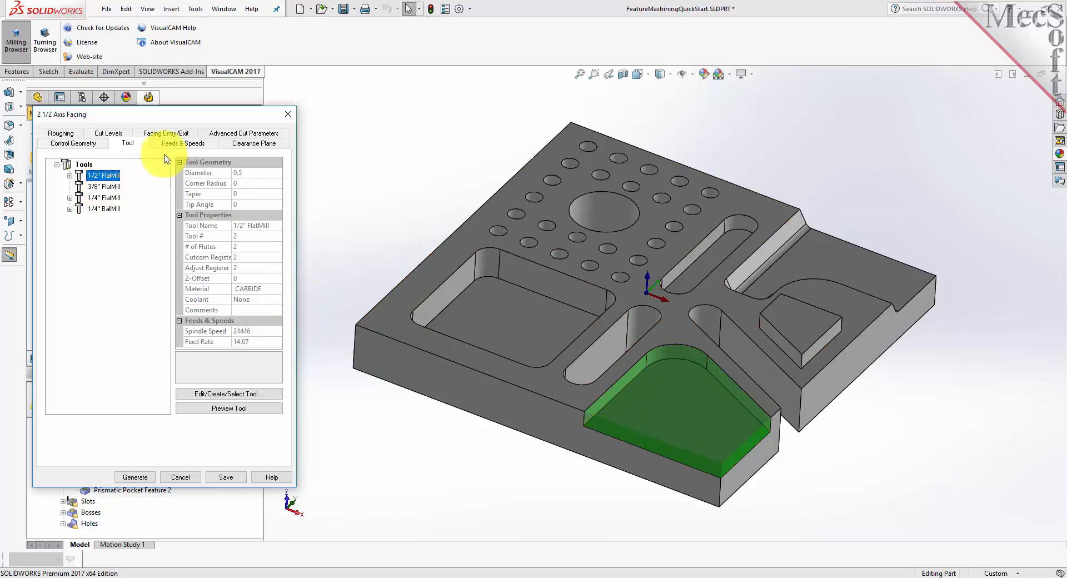
# Step: Review the facing operation's feeds and speeds, roughing settings and cut depths, and generate the toolpath
pyautogui.click(182, 143)
pyautogui.click(59, 133)
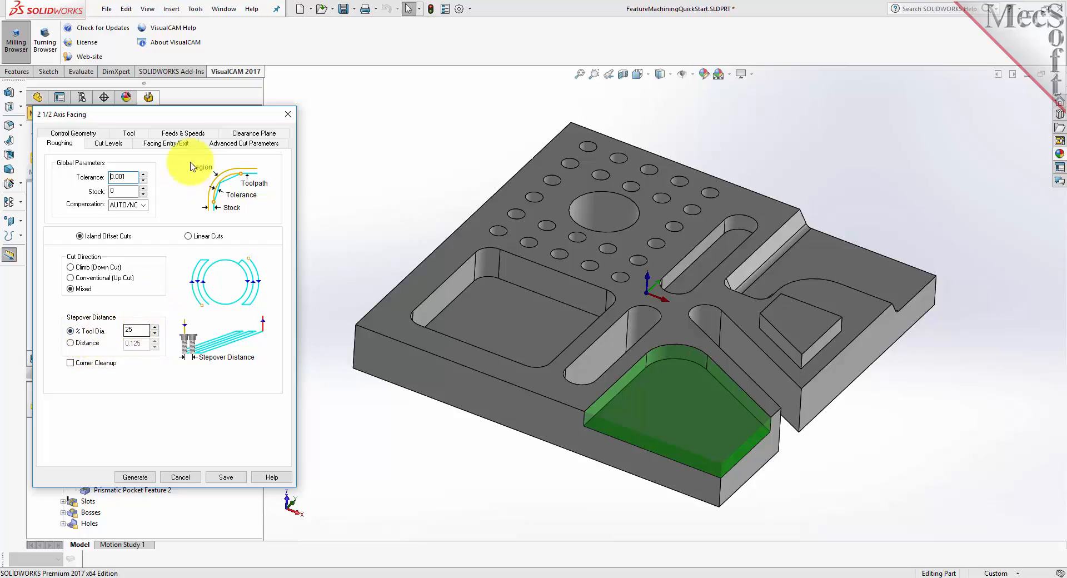
pyautogui.click(107, 143)
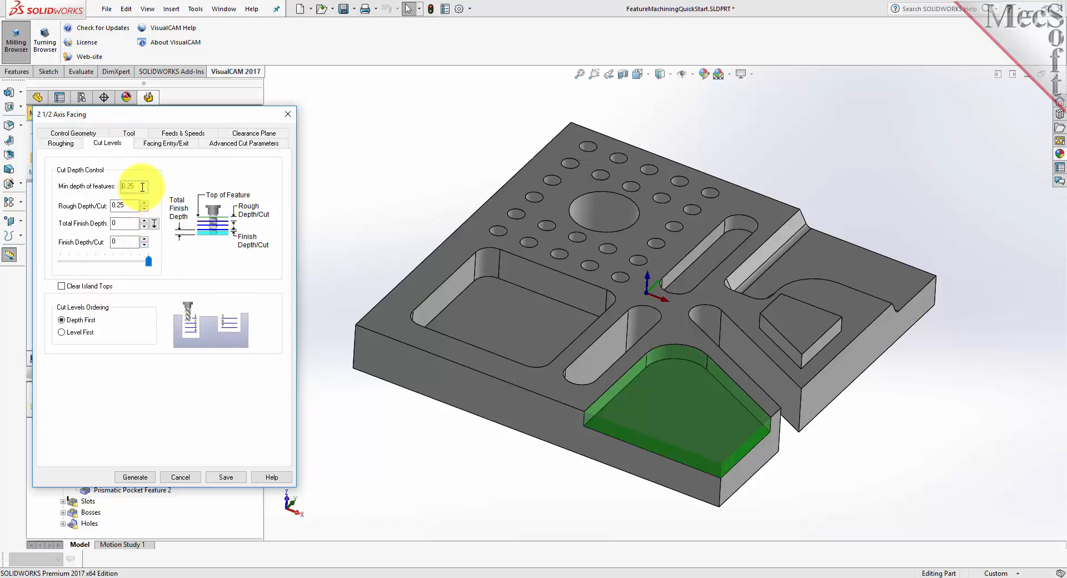
pyautogui.click(142, 188)
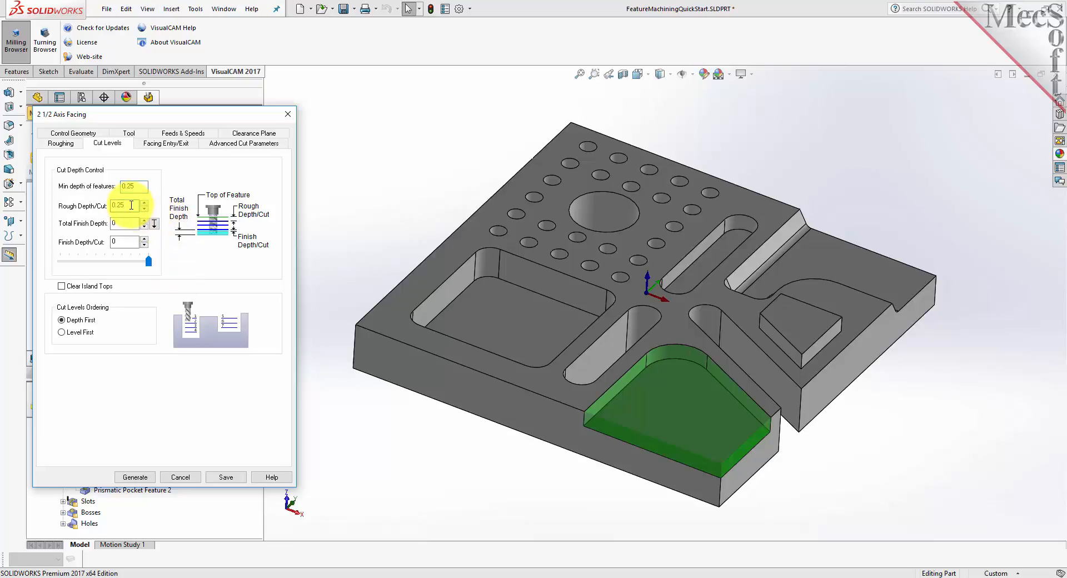
pyautogui.click(135, 477)
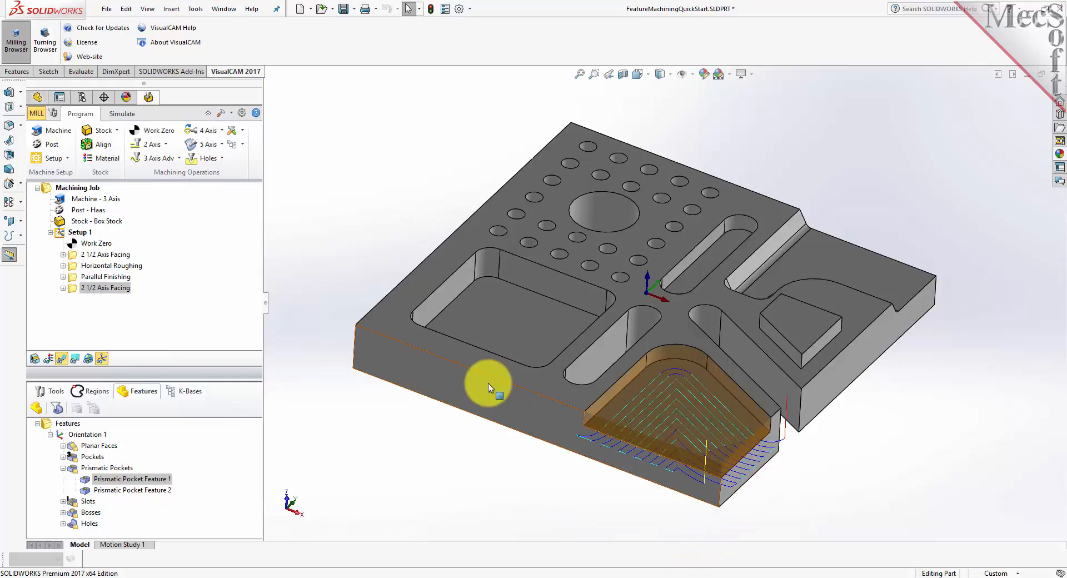
# Step: Start a 2 1/2 Axis Pocketing operation on Prismatic Pocket Feature 2 with the 3/8" FlatMill as its tool
pyautogui.click(136, 490)
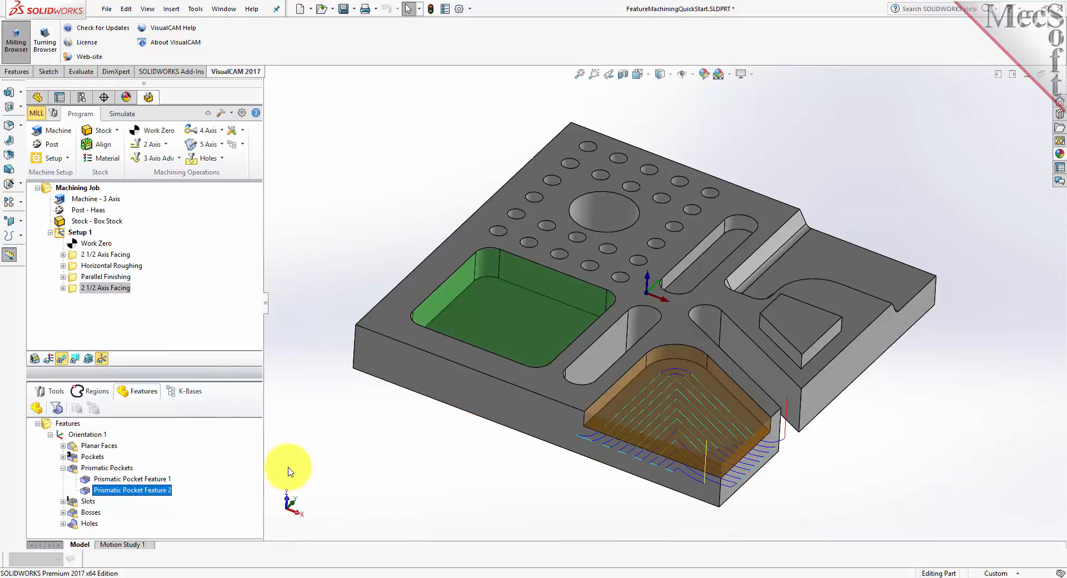
pyautogui.rightClick(155, 492)
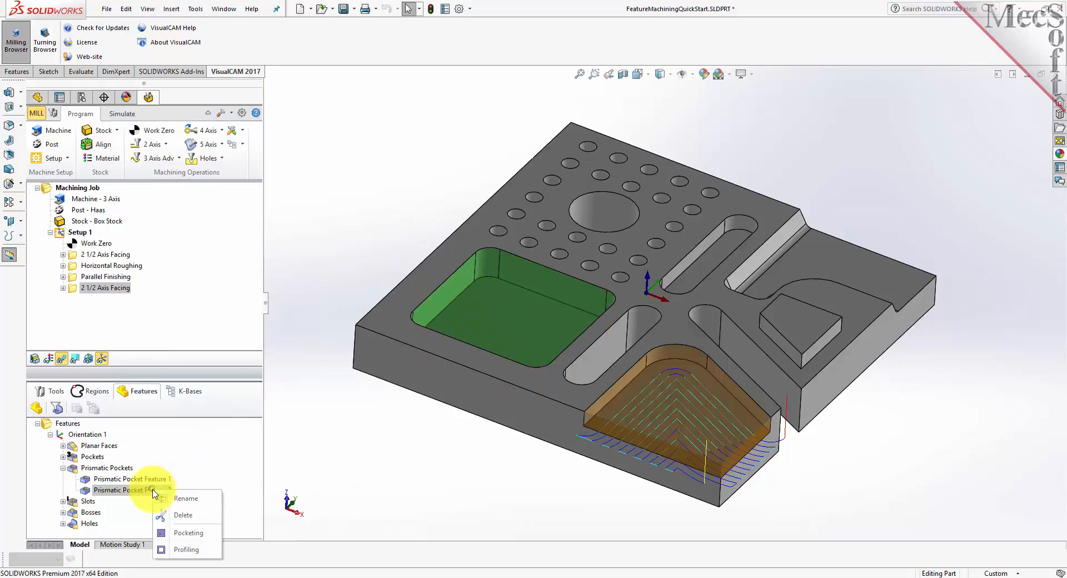
pyautogui.click(211, 537)
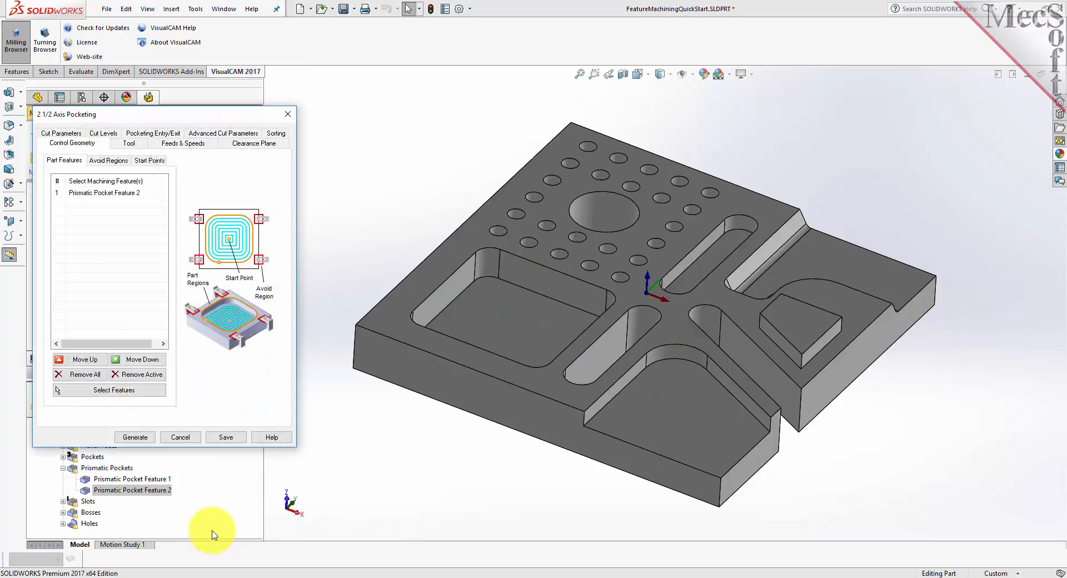
pyautogui.click(109, 192)
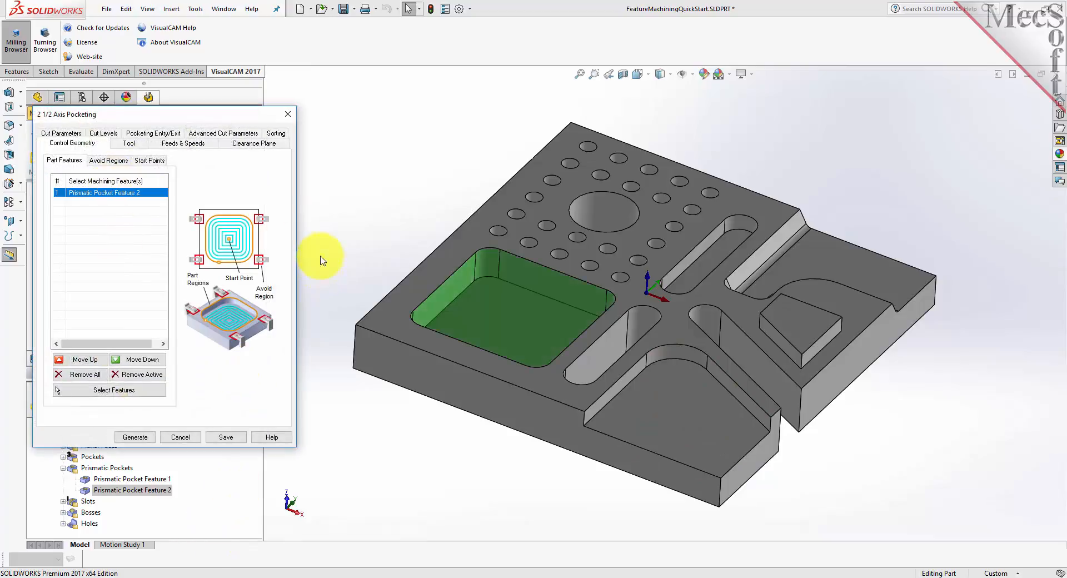
pyautogui.click(131, 146)
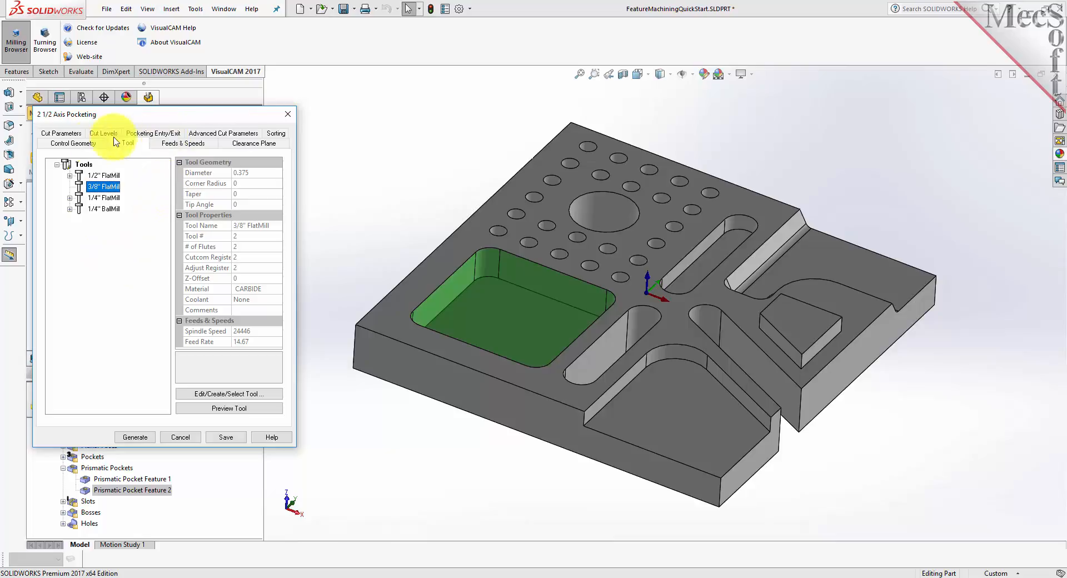
# Step: Use the High Speed cut pattern with a 40% tool diameter stepover, check the cut levels, entry/exit and advanced settings, and generate the pocketing toolpath
pyautogui.click(61, 133)
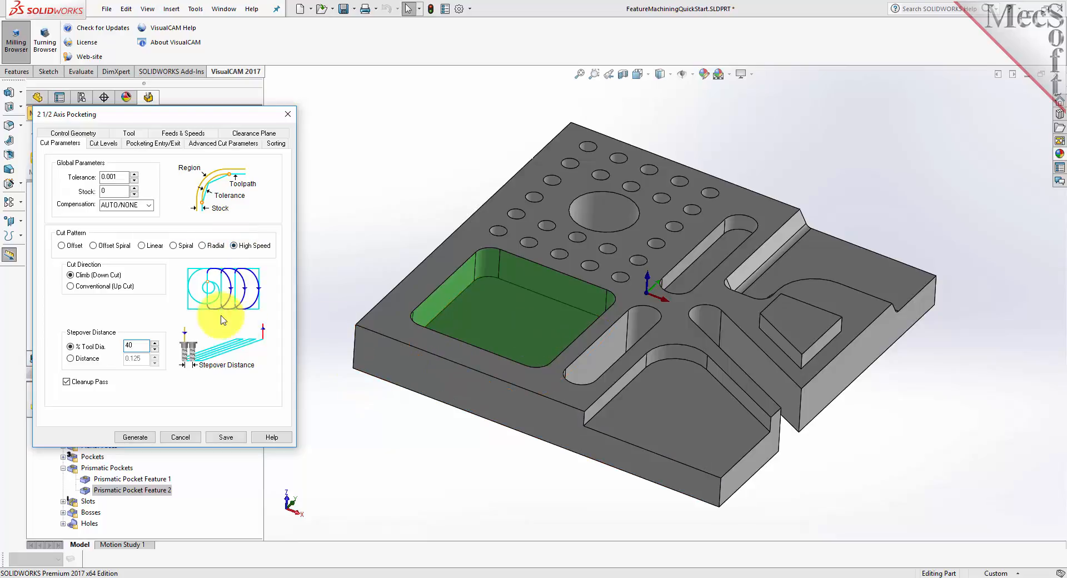
pyautogui.click(102, 144)
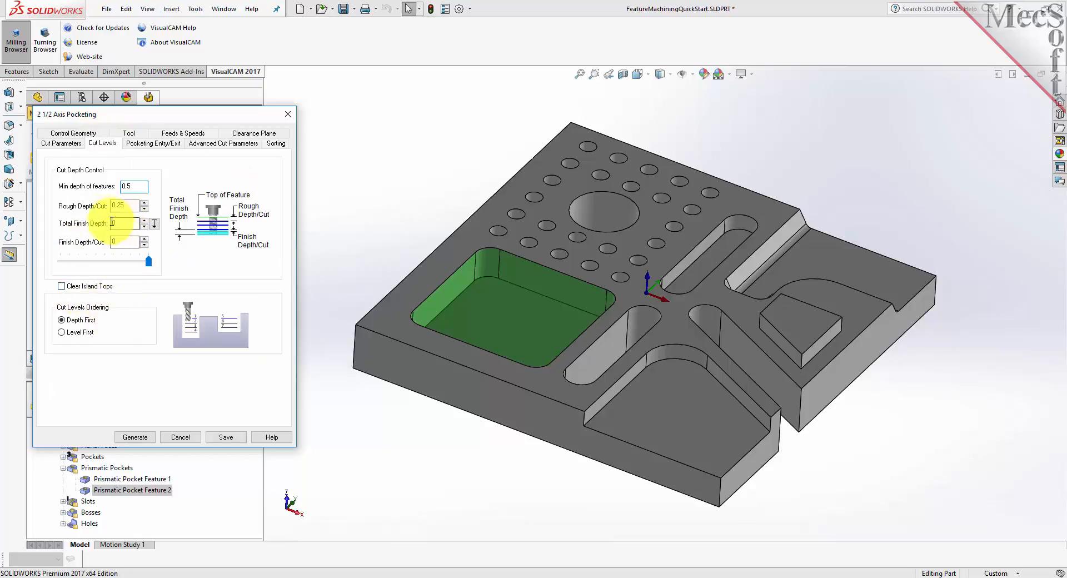
pyautogui.doubleClick(136, 186)
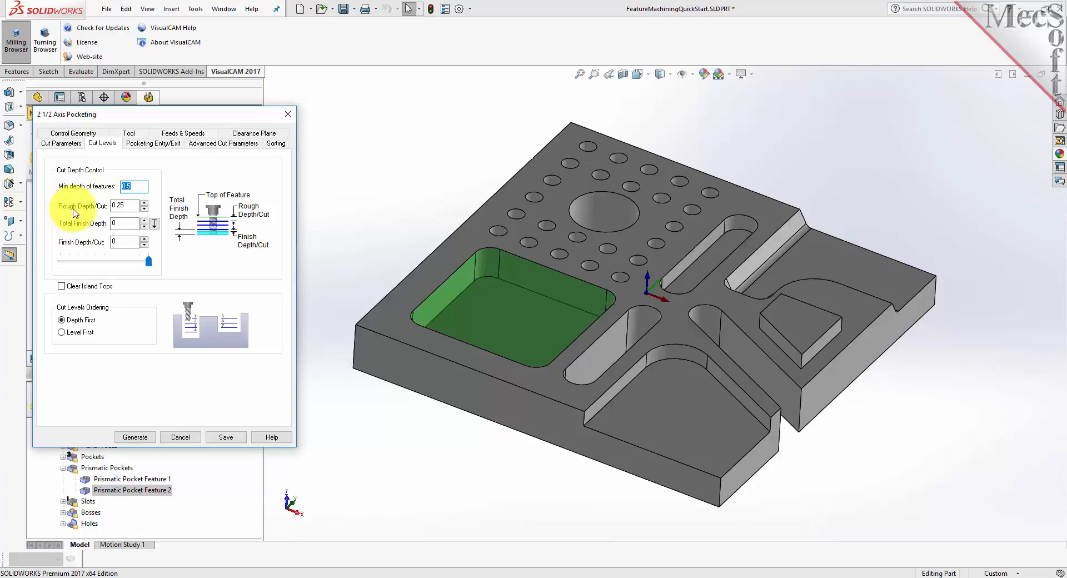
pyautogui.doubleClick(125, 205)
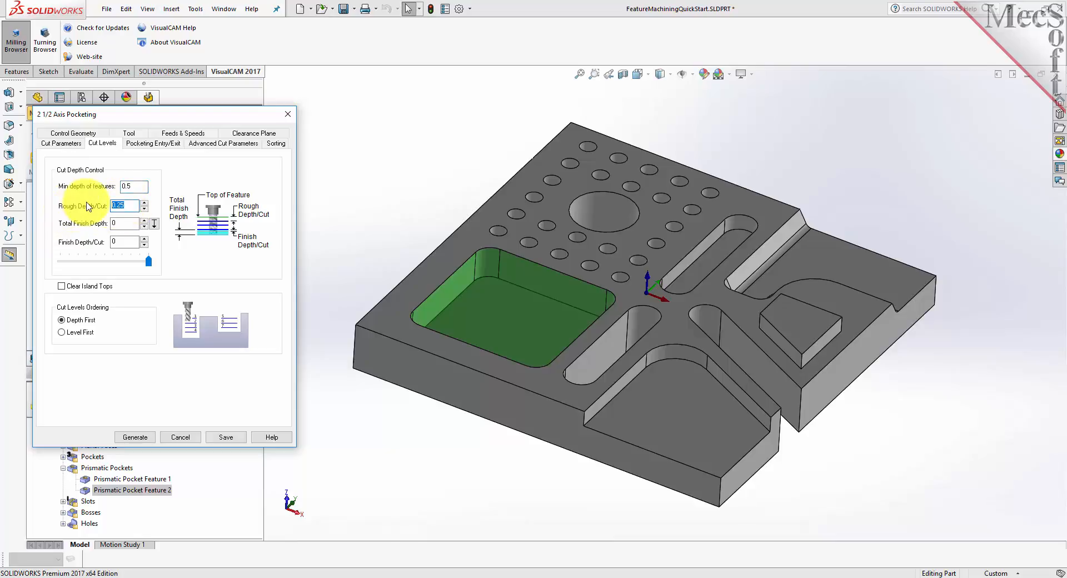
pyautogui.click(151, 143)
pyautogui.click(214, 146)
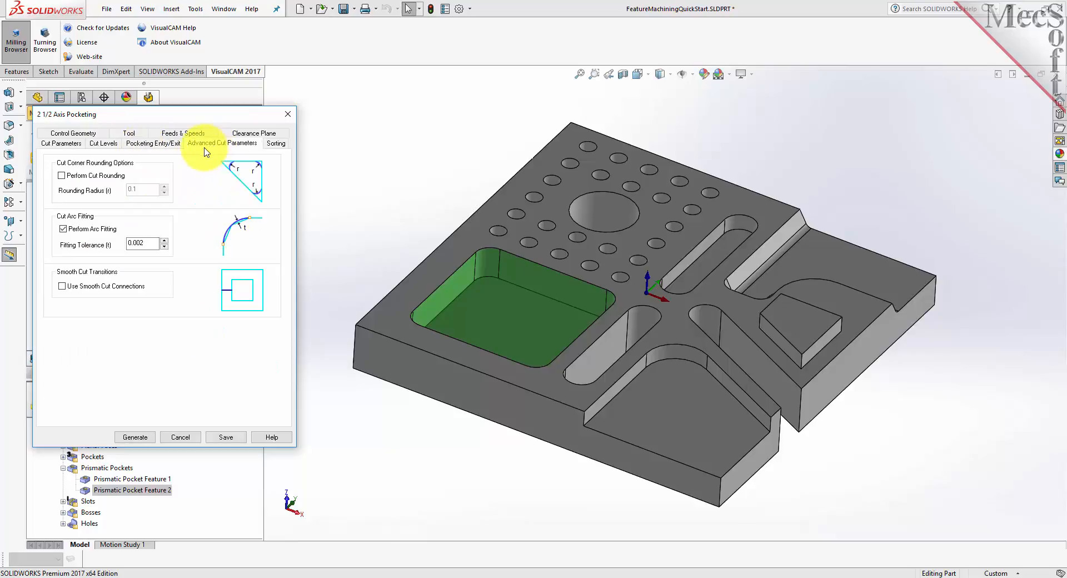
pyautogui.click(136, 438)
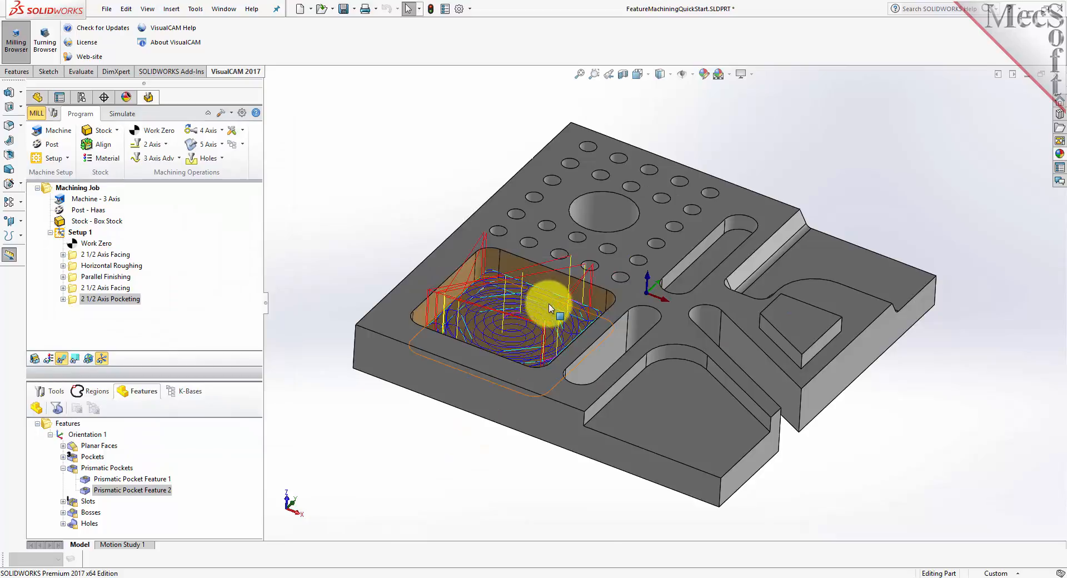
# Step: Inspect the pocketing toolpath one Z level at a time, and close the Z level display
pyautogui.click(74, 358)
pyautogui.click(294, 268)
pyautogui.click(290, 258)
pyautogui.click(289, 266)
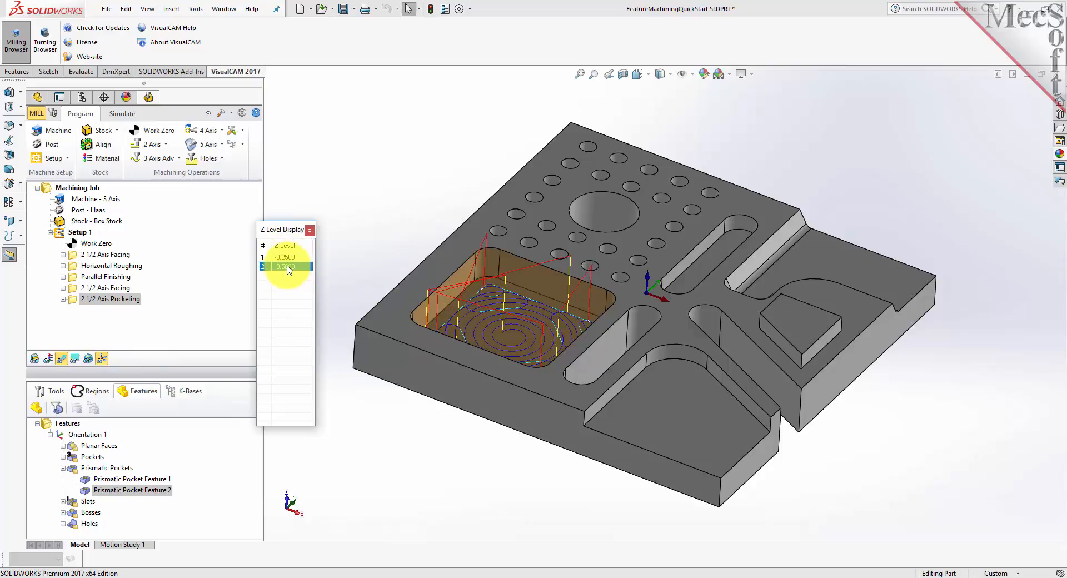
pyautogui.click(310, 230)
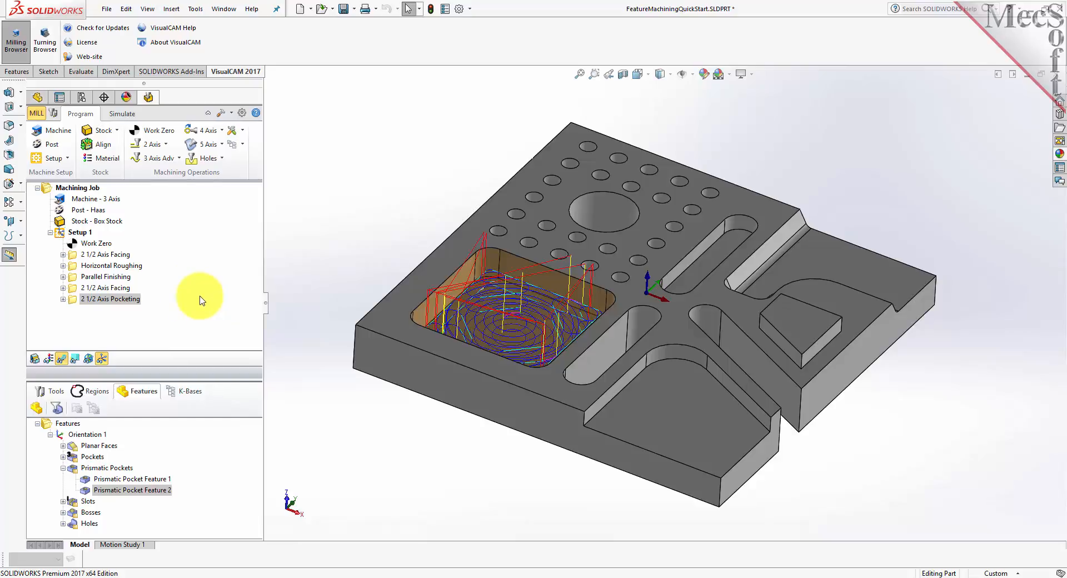
# Step: Start a 2 1/2 Axis Slotting operation on the whole Slots group and check each of its three slot features
pyautogui.click(62, 467)
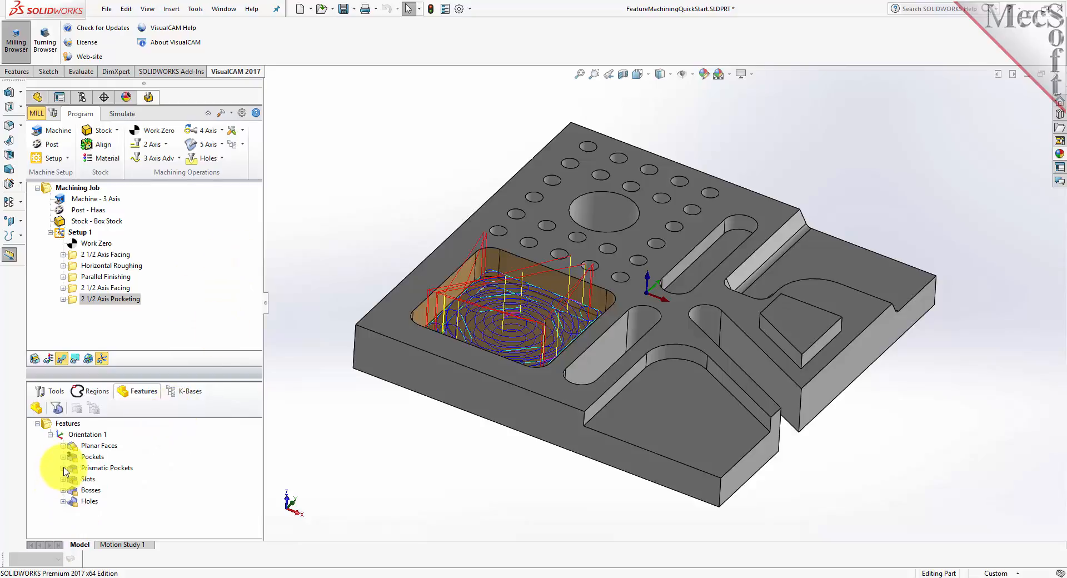
pyautogui.click(68, 468)
pyautogui.click(63, 479)
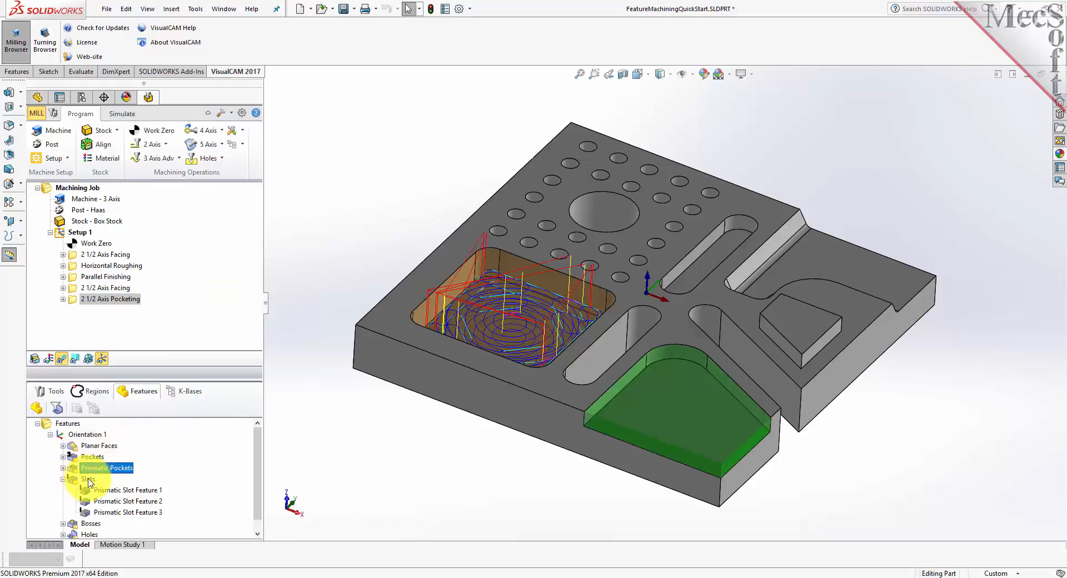
pyautogui.click(87, 479)
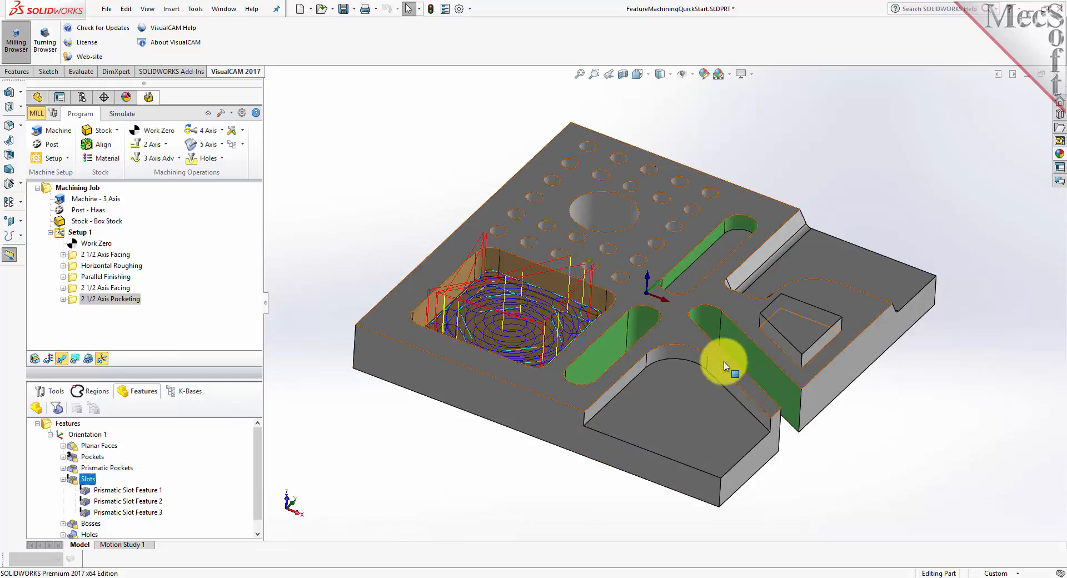
pyautogui.rightClick(87, 484)
pyautogui.click(113, 488)
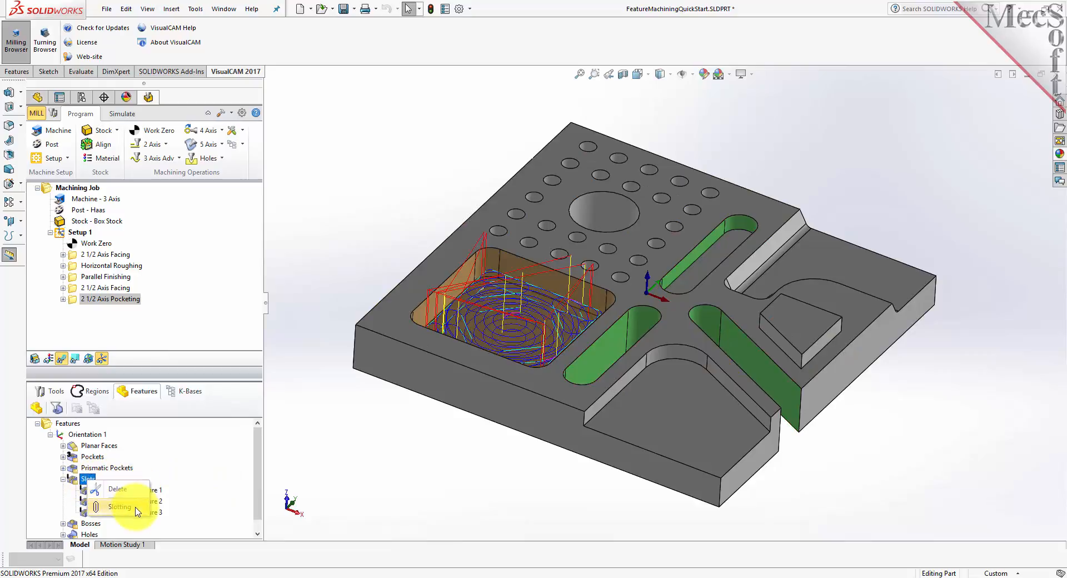
pyautogui.click(133, 192)
pyautogui.click(133, 203)
pyautogui.click(134, 212)
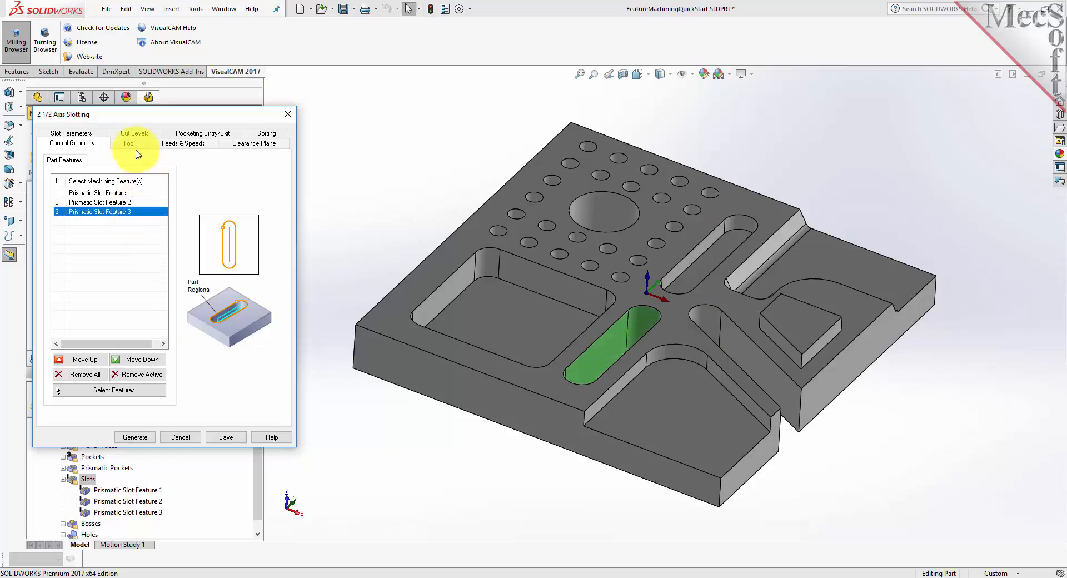
# Step: Review the slotting operation's tool, slot parameters and cut levels, and generate the toolpath for all three slots
pyautogui.click(140, 143)
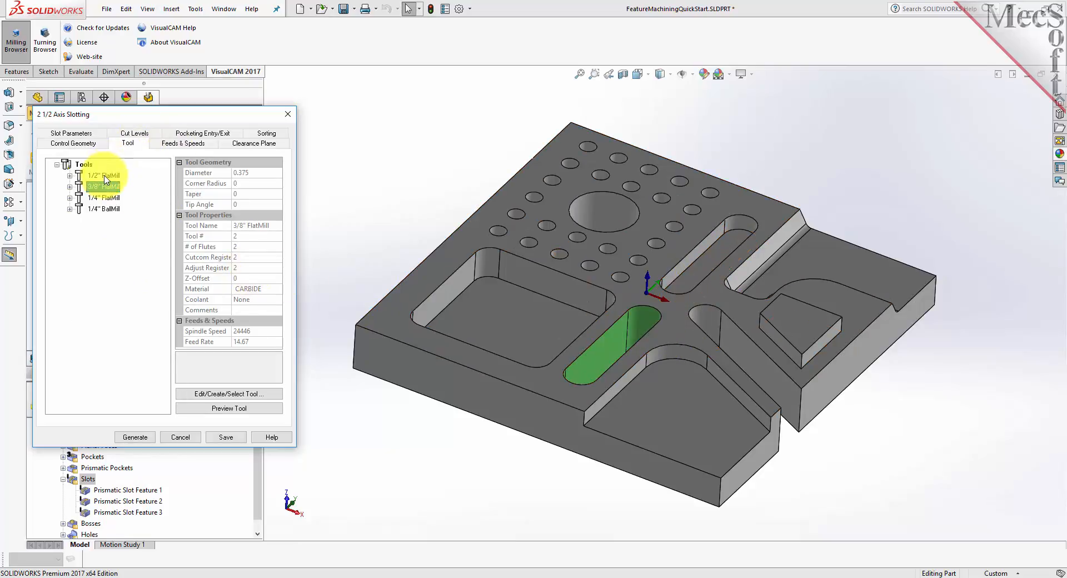
pyautogui.click(65, 135)
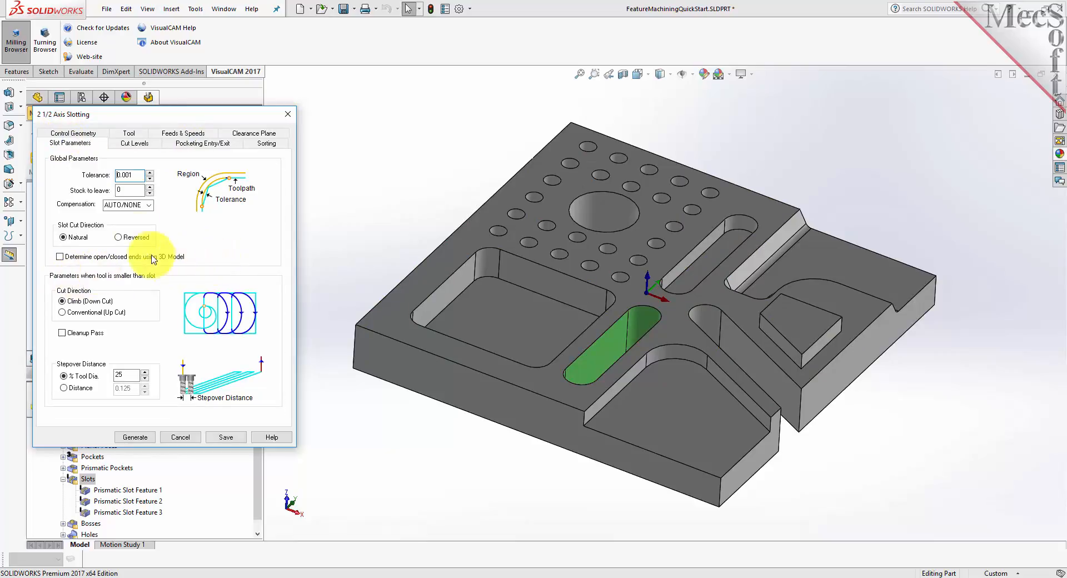
pyautogui.click(126, 189)
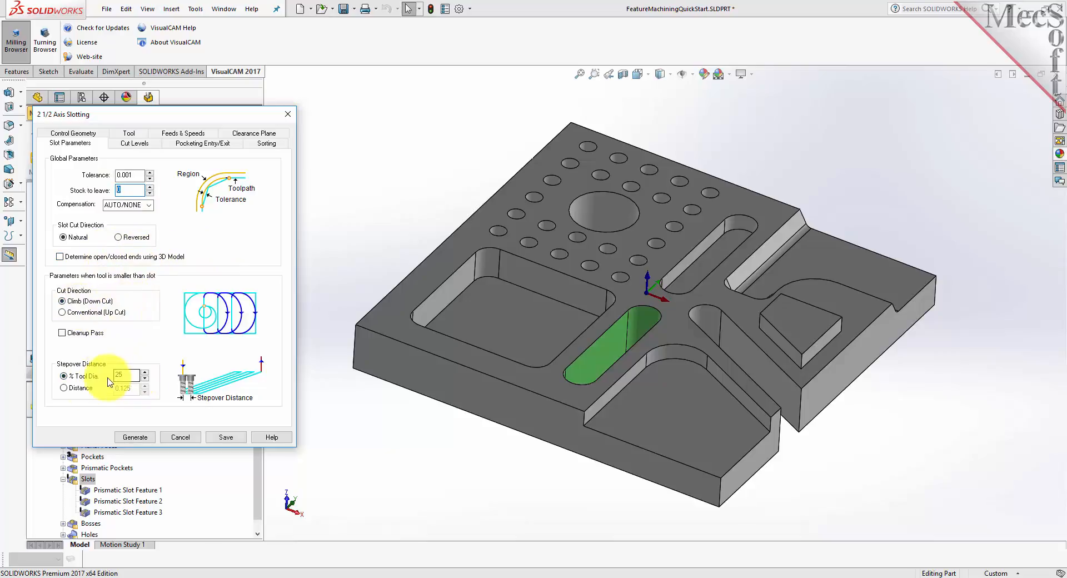
pyautogui.click(134, 143)
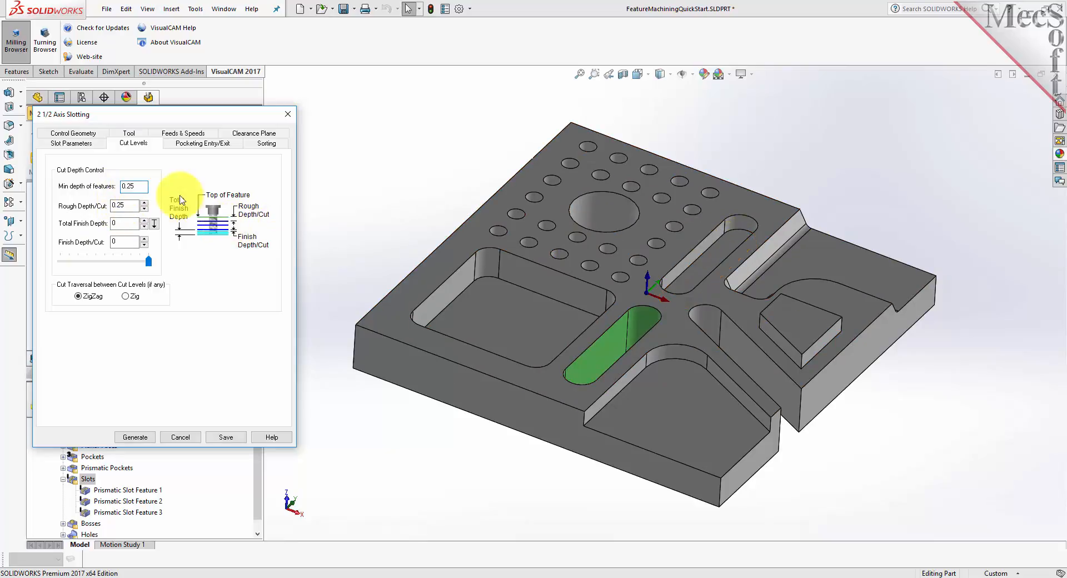
pyautogui.click(141, 187)
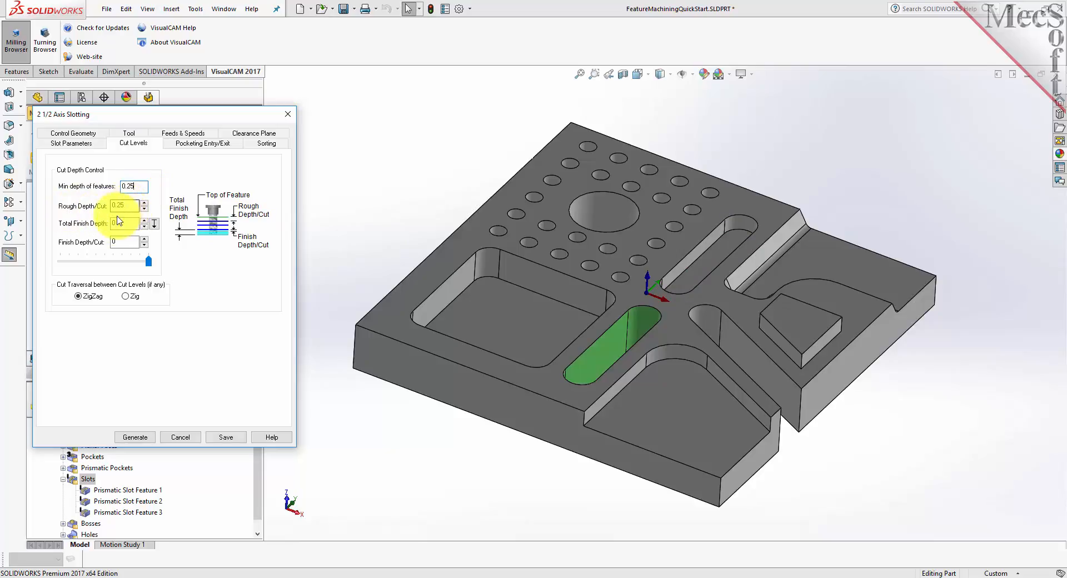
pyautogui.moveTo(148, 186); pyautogui.dragTo(98, 185)
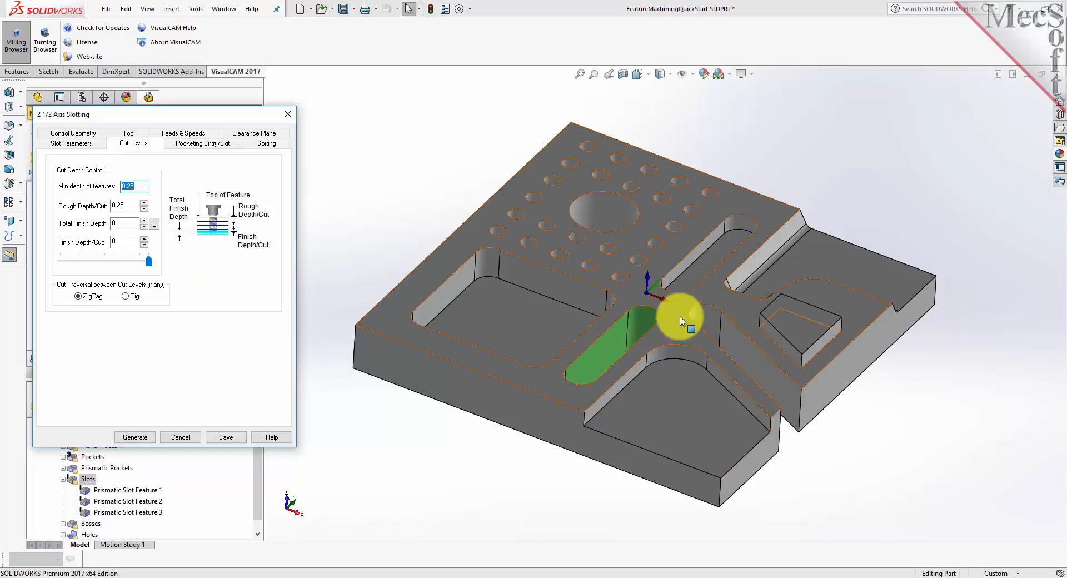
pyautogui.click(136, 437)
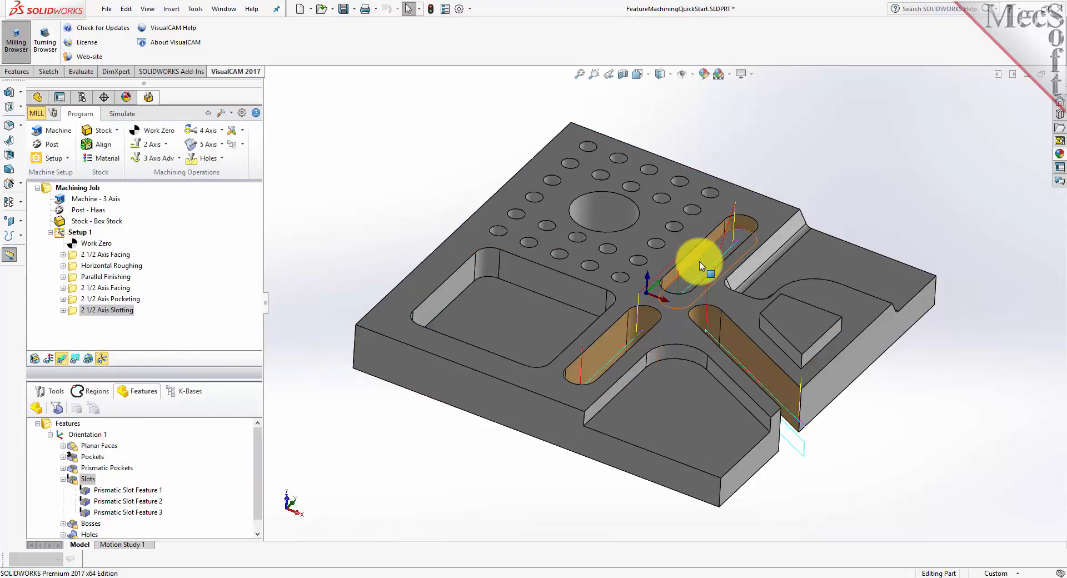
# Step: Start a 2 1/2 Axis Profiling operation on Boss Feature 1 and highlight the boss on the part
pyautogui.click(62, 478)
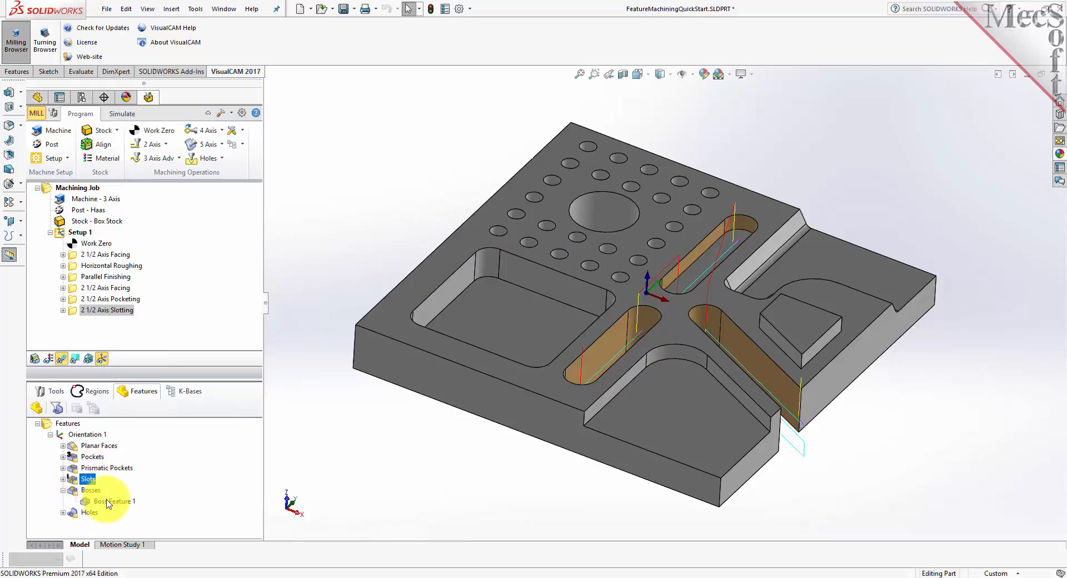
pyautogui.rightClick(107, 505)
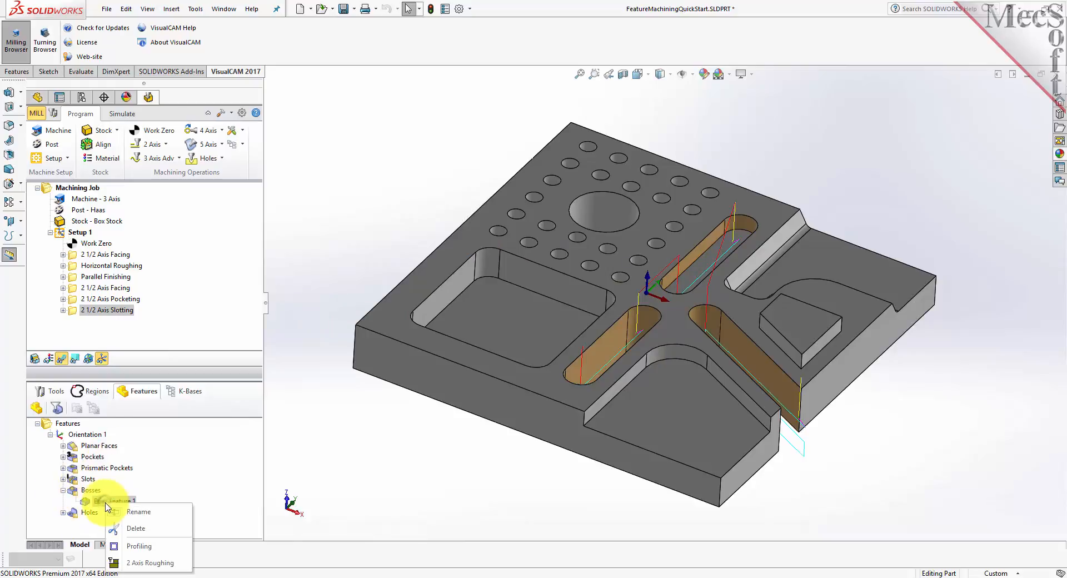
pyautogui.click(160, 550)
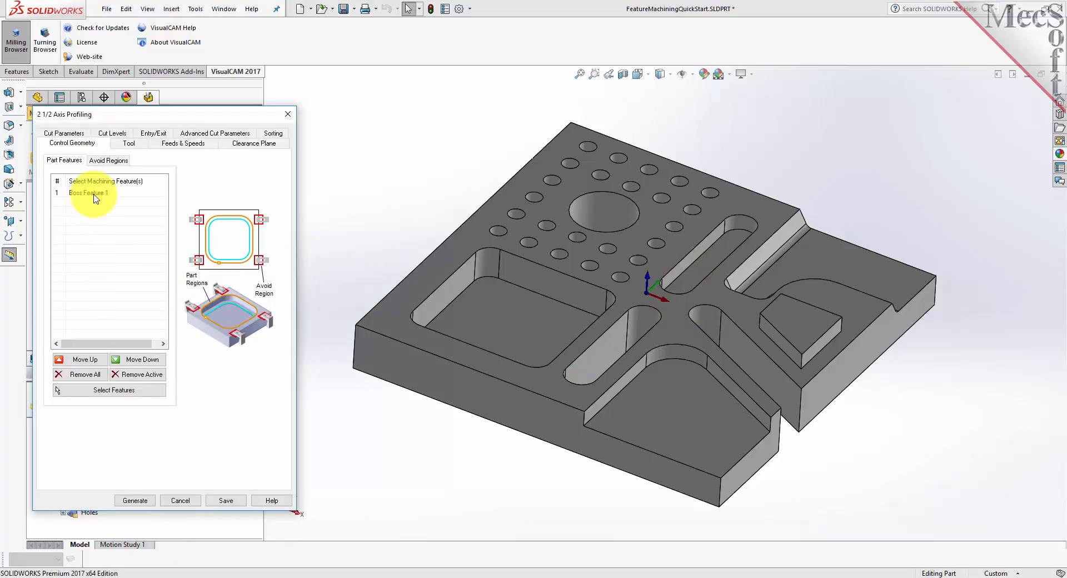
pyautogui.click(97, 195)
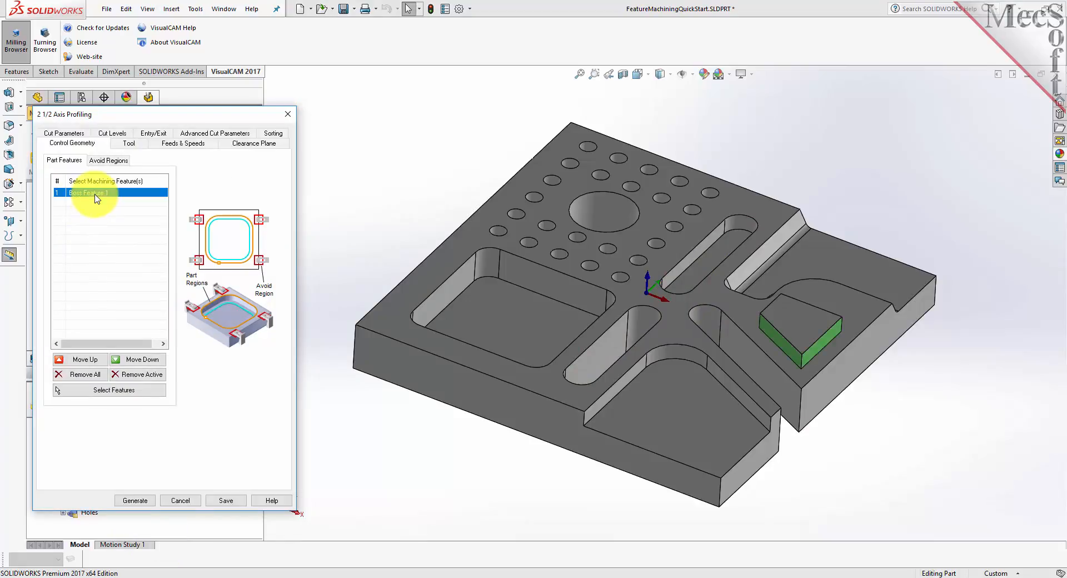
# Step: Review the profiling operation's tool, feeds, cut parameters, cut levels, entry/exit and advanced settings, and generate the toolpath around the boss
pyautogui.click(129, 143)
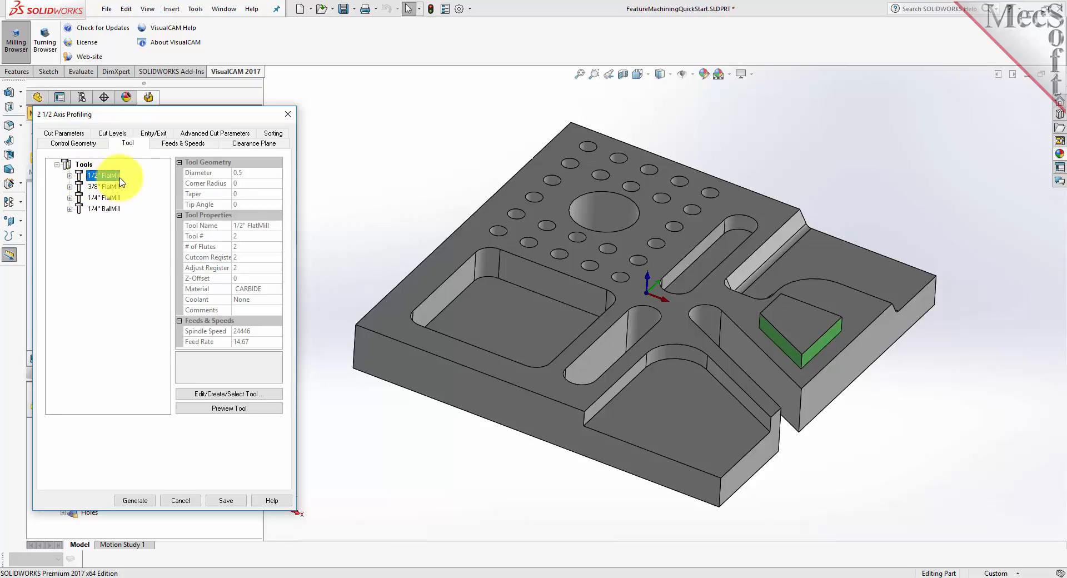
pyautogui.click(183, 143)
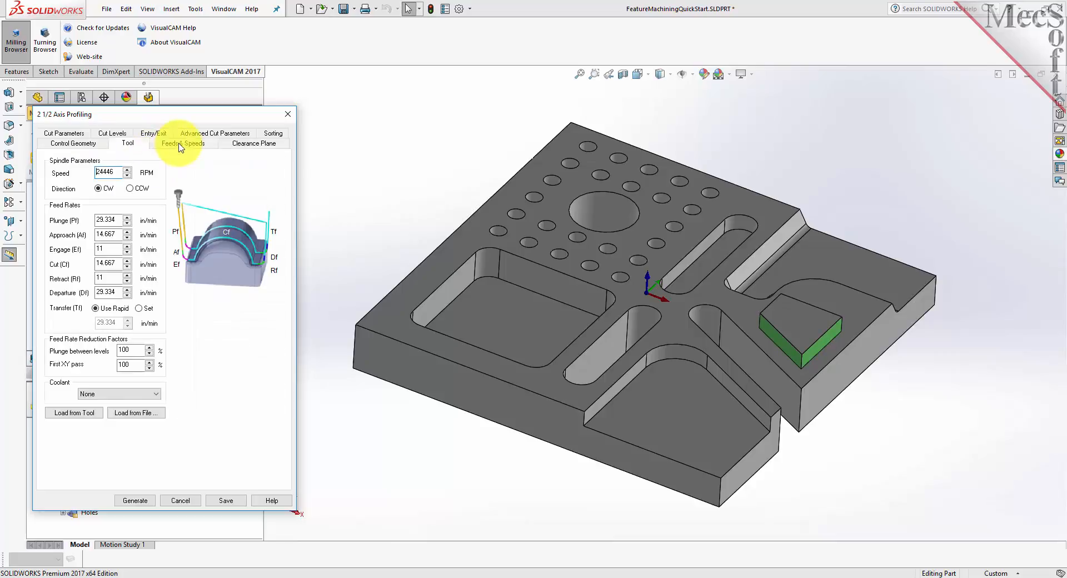
pyautogui.click(80, 136)
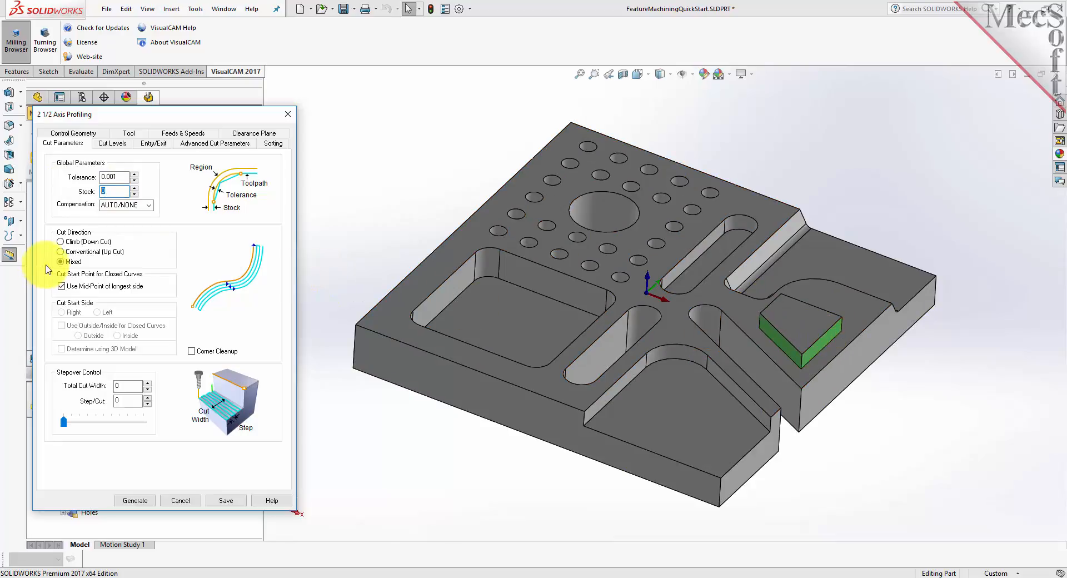
pyautogui.click(113, 143)
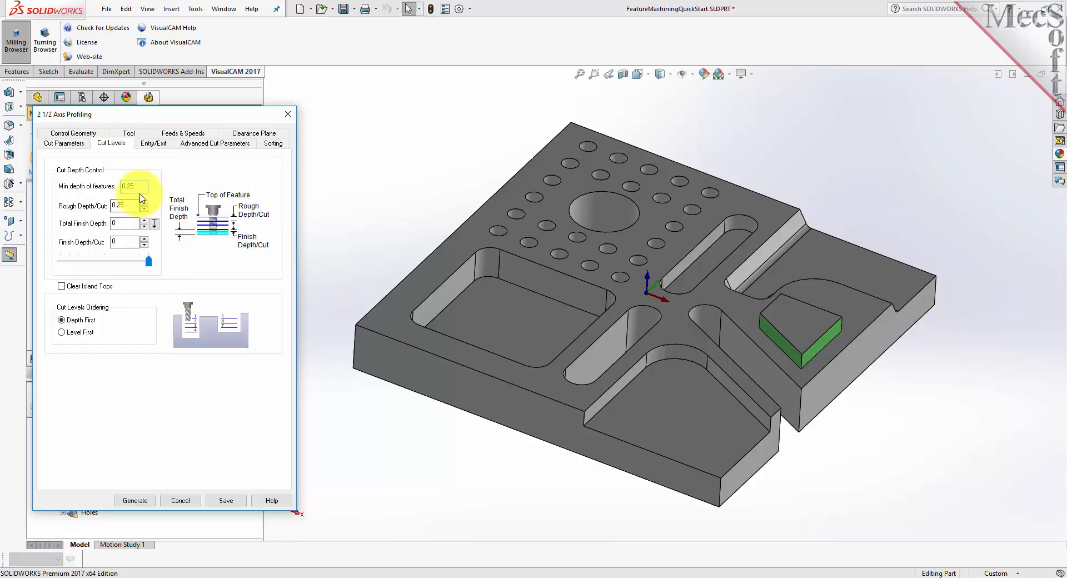
pyautogui.click(152, 142)
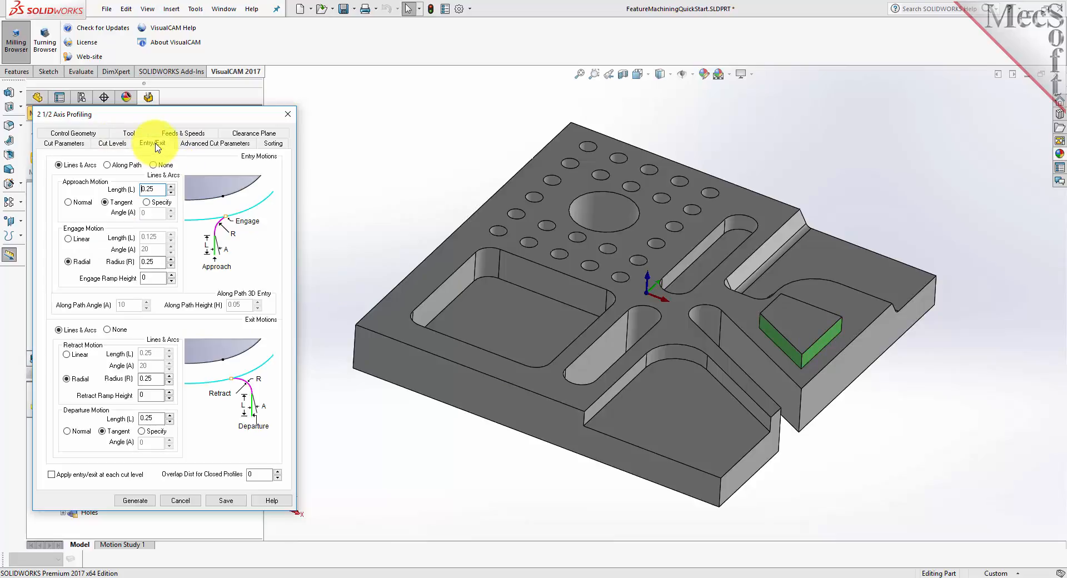
pyautogui.click(199, 144)
pyautogui.click(135, 500)
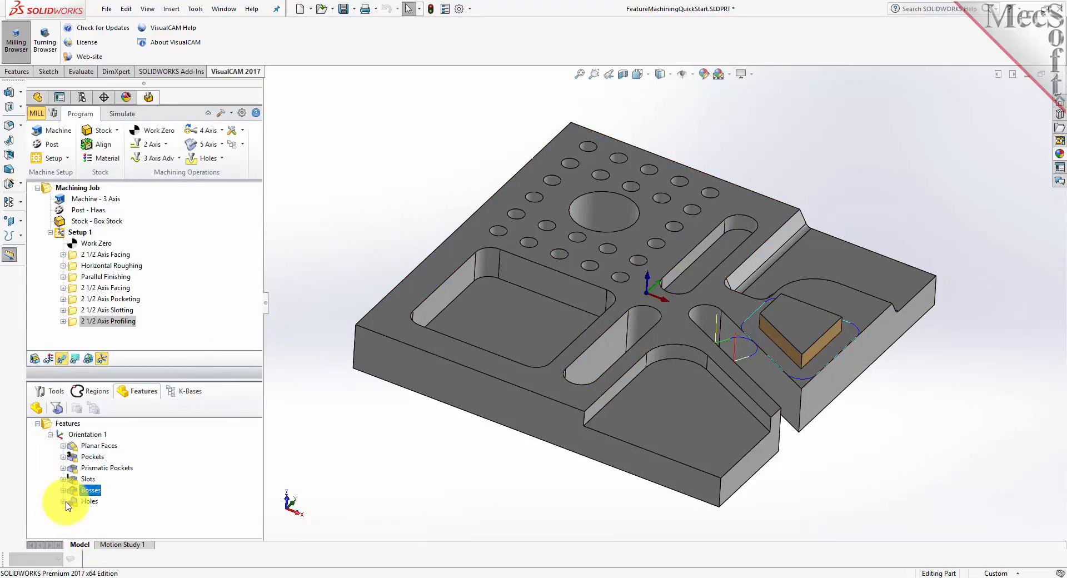
# Step: Check both hole features on the part and start a Hole Pocketing operation on Hole Feature 2, the large central hole
pyautogui.click(63, 501)
pyautogui.click(108, 513)
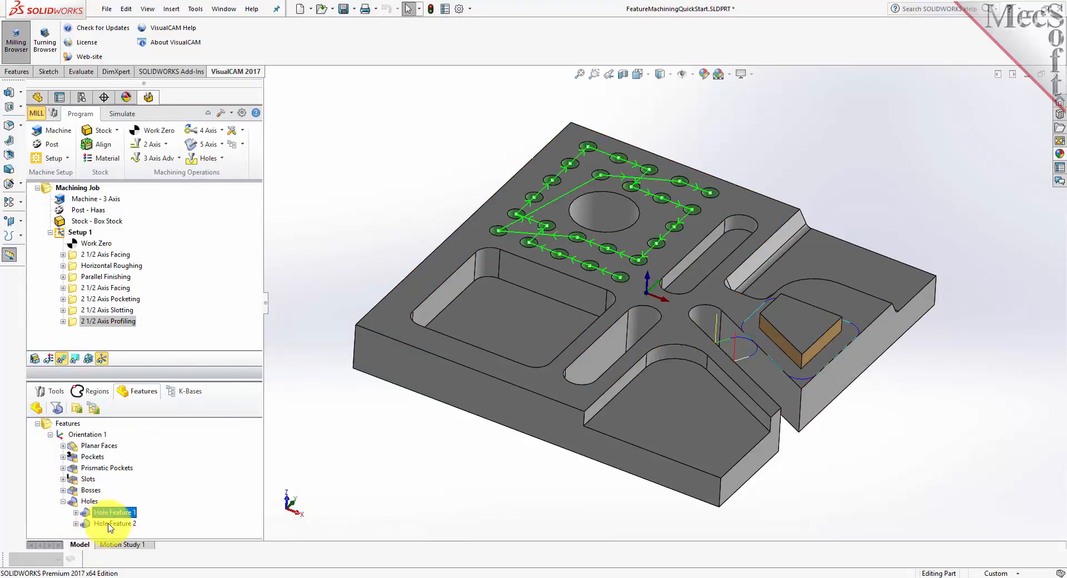
pyautogui.click(110, 523)
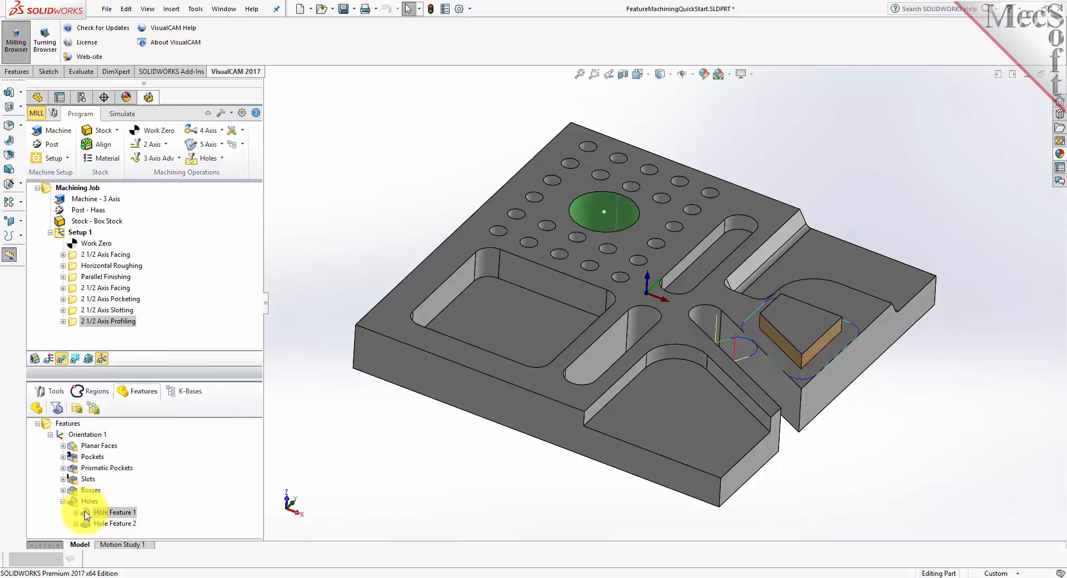
pyautogui.click(85, 512)
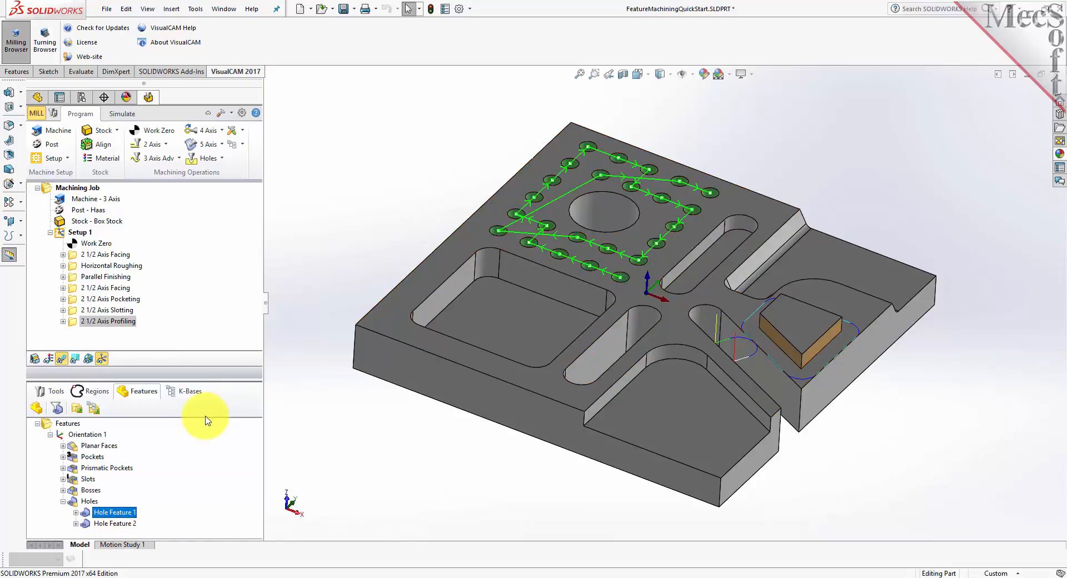
pyautogui.click(89, 523)
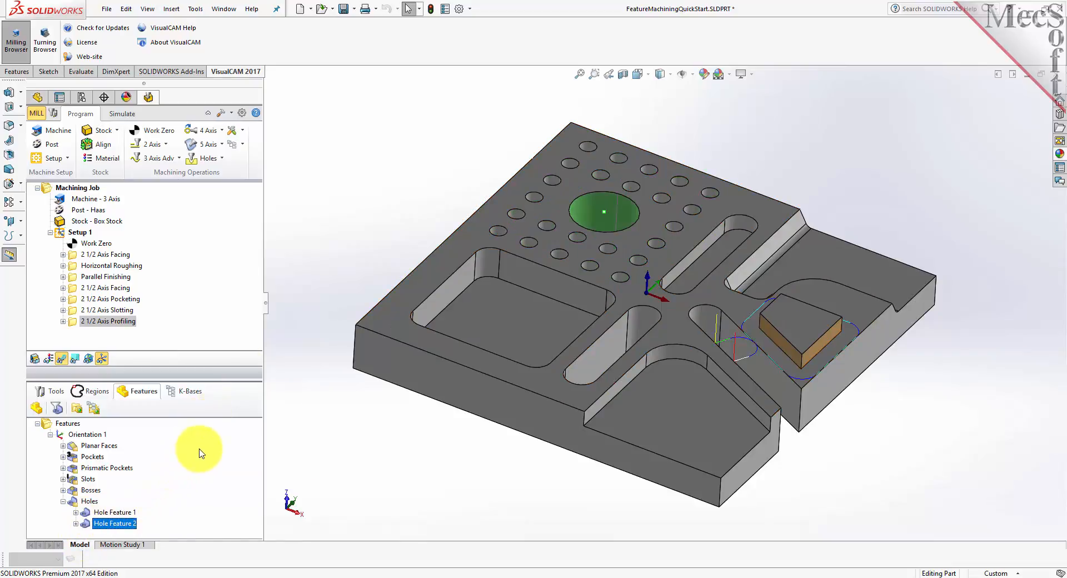
pyautogui.rightClick(121, 524)
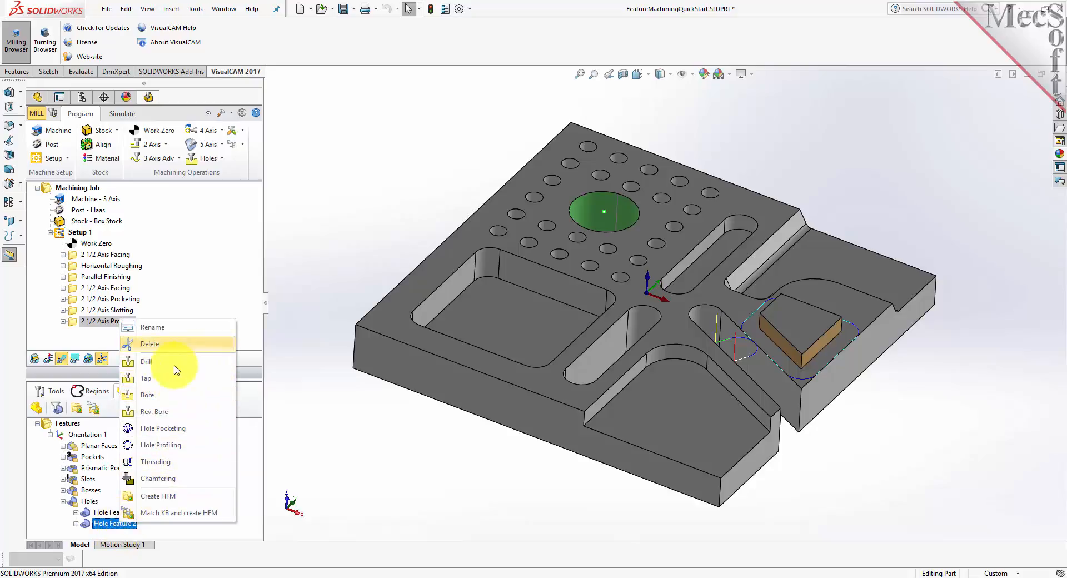
pyautogui.click(201, 431)
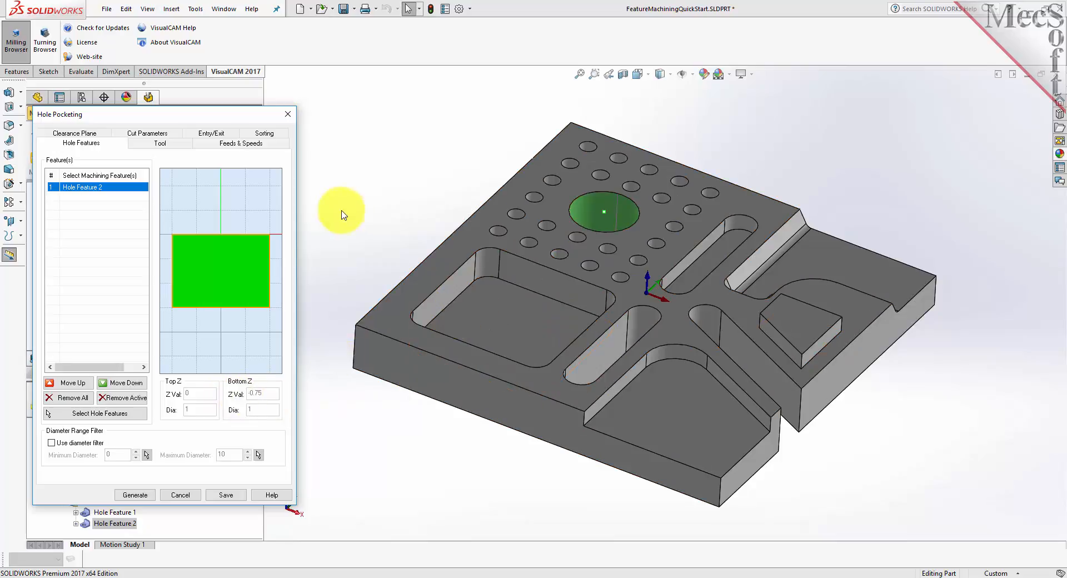
# Step: Review the hole pocketing tool, clearance plane and cut parameters, and generate the toolpath for the large hole
pyautogui.click(160, 143)
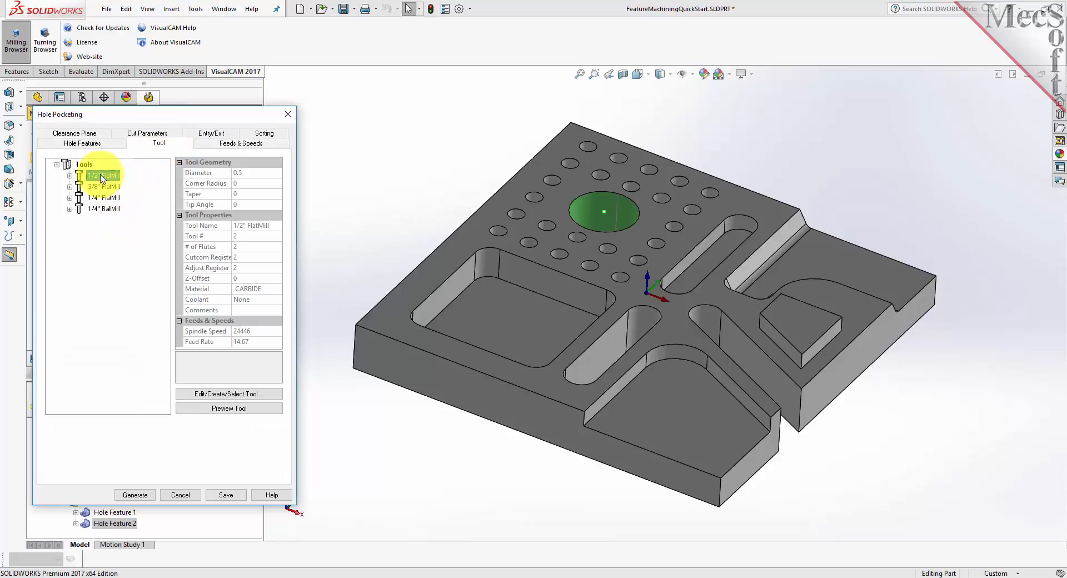
pyautogui.click(78, 134)
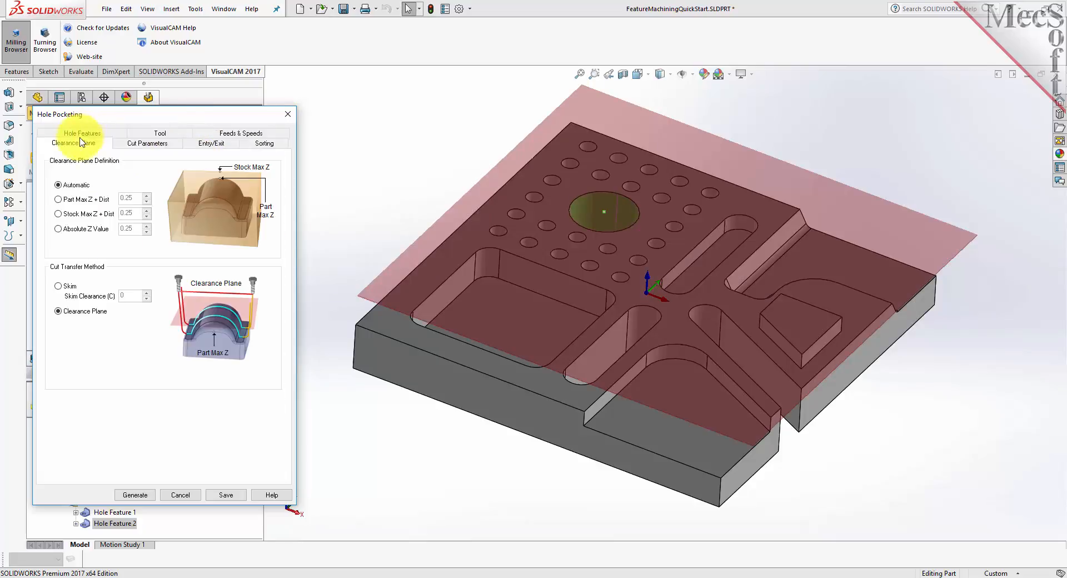
pyautogui.click(143, 143)
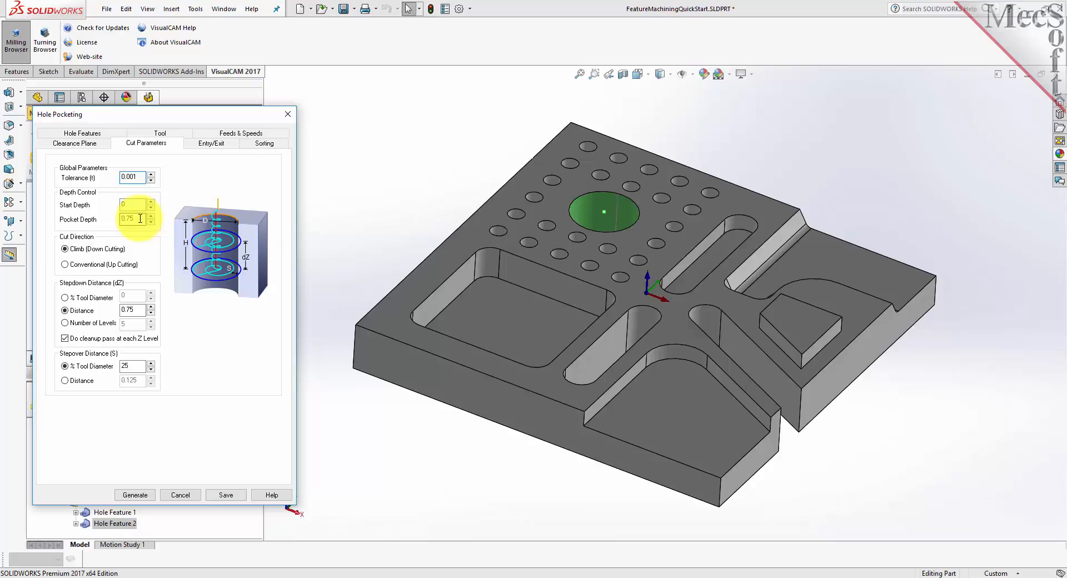
pyautogui.click(137, 495)
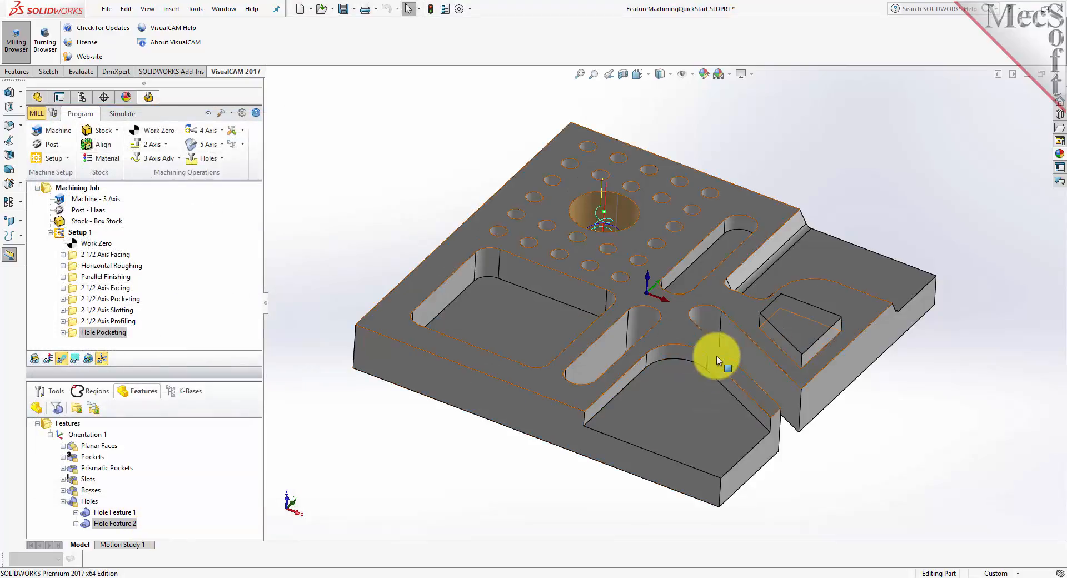
pyautogui.moveTo(661, 271)
pyautogui.mouseDown(button='middle')
pyautogui.moveTo(650, 439)
pyautogui.moveTo(650, 297)
pyautogui.moveTo(662, 261)
pyautogui.mouseUp(button='middle')
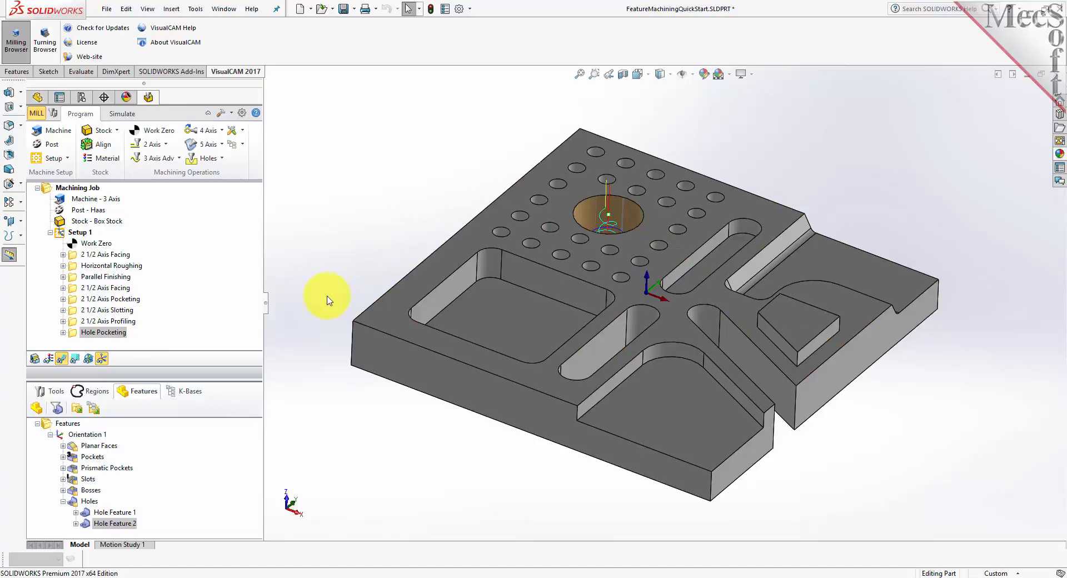
# Step: Create a Drill operation on Hole Feature 1, check its tool, Deep Drill cut parameters and sorting, and generate the toolpath for the small holes
pyautogui.click(94, 512)
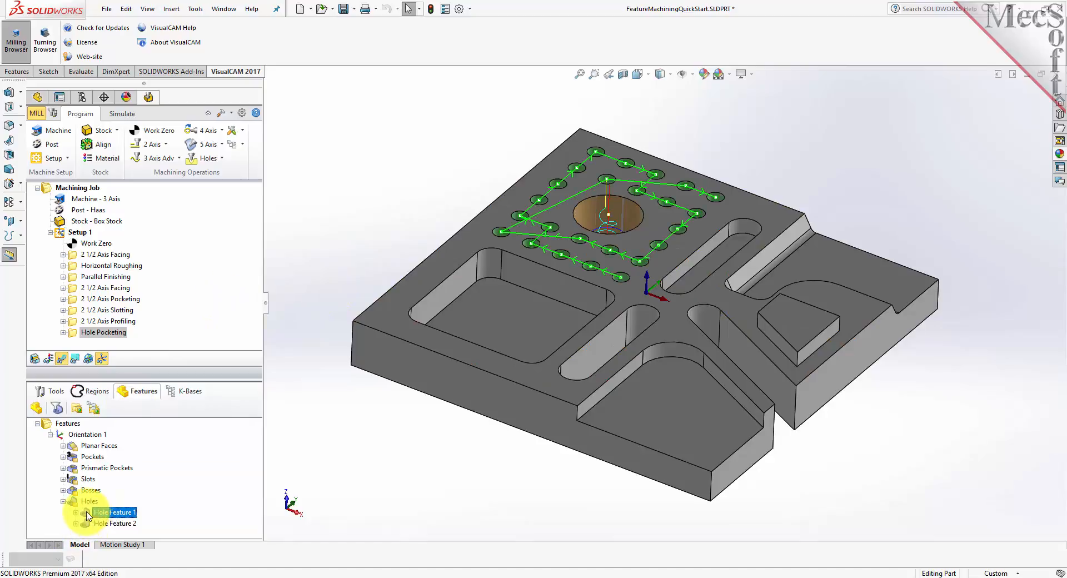
pyautogui.rightClick(125, 517)
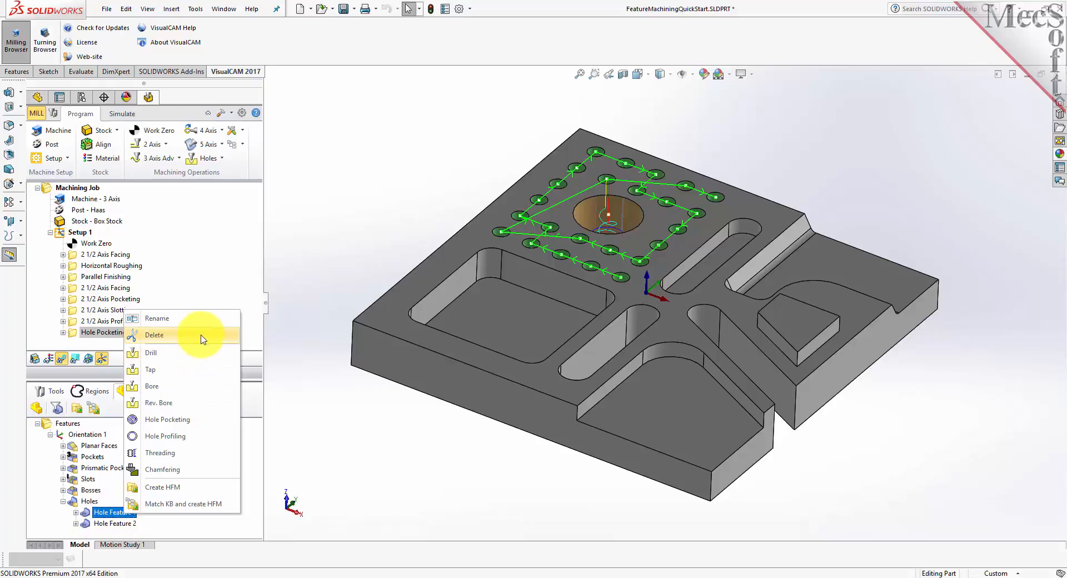
pyautogui.click(186, 353)
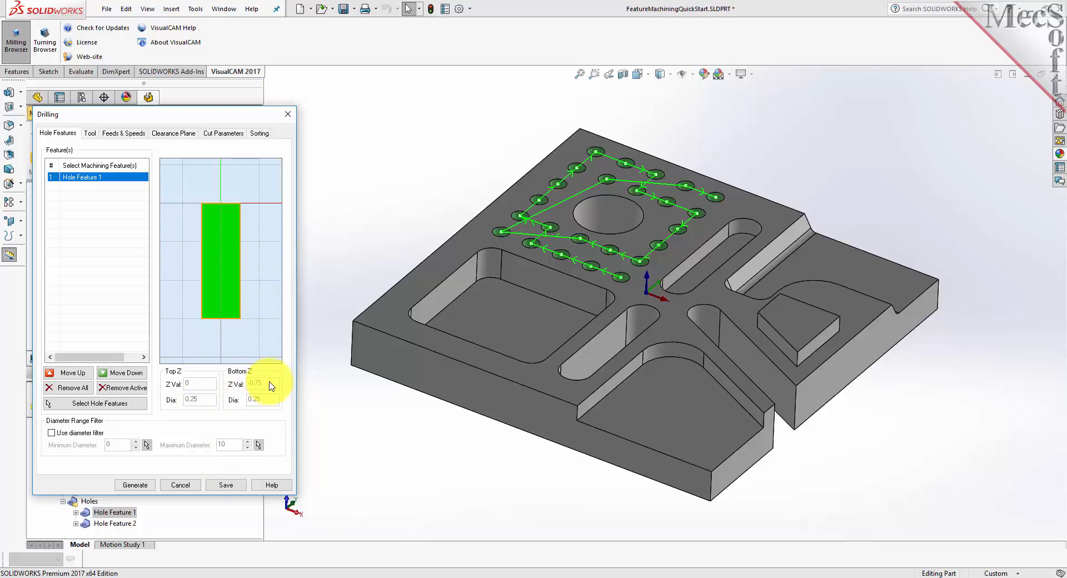
pyautogui.click(89, 134)
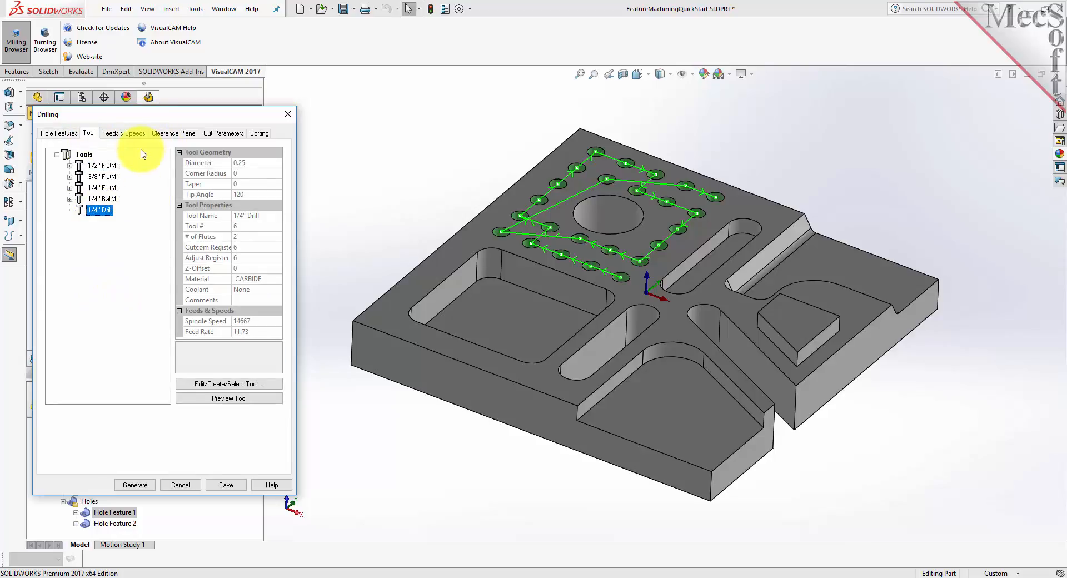
pyautogui.click(226, 134)
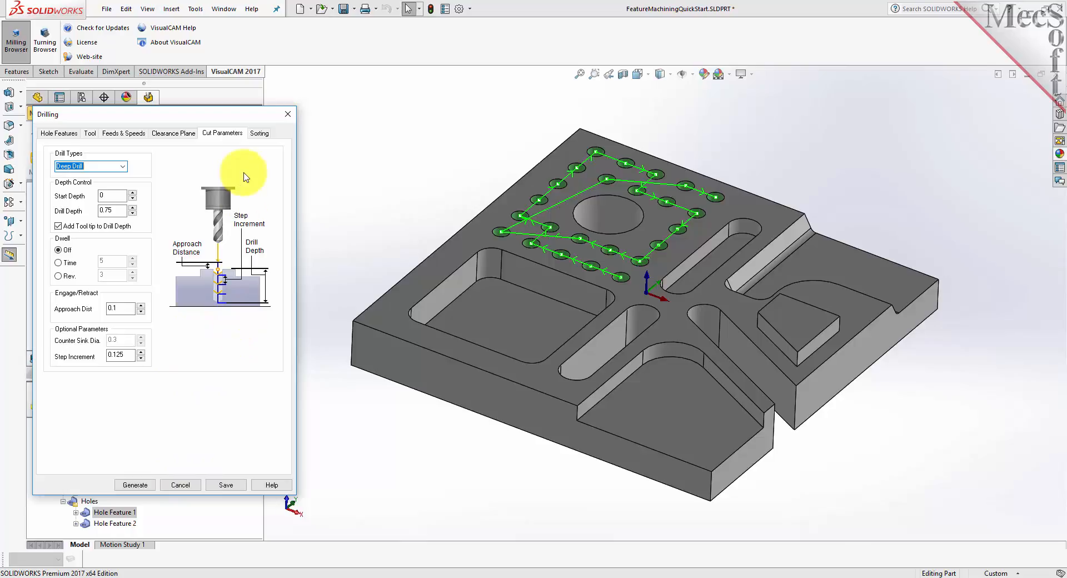
pyautogui.click(262, 134)
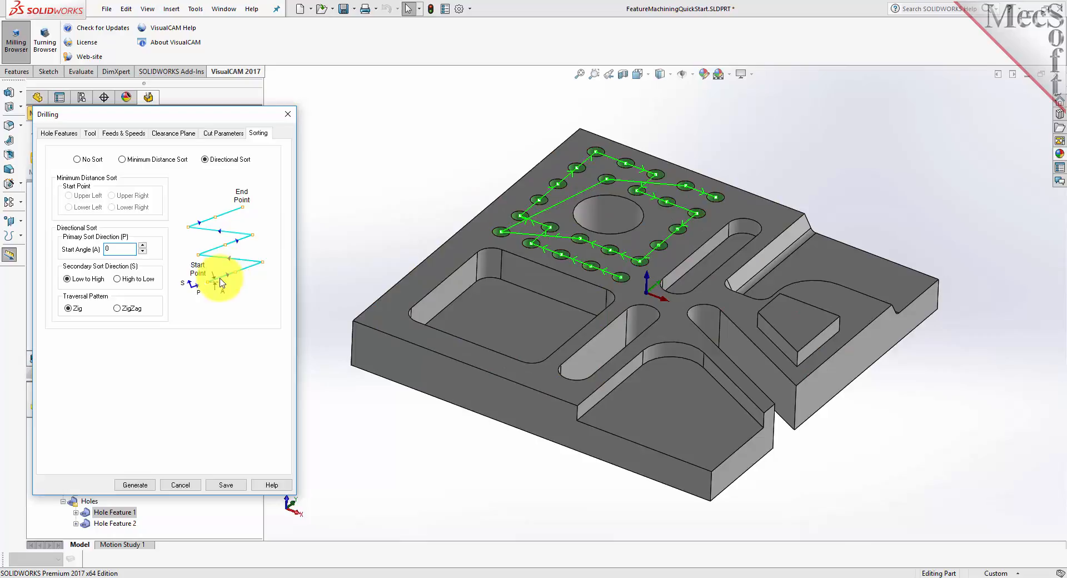
pyautogui.click(135, 485)
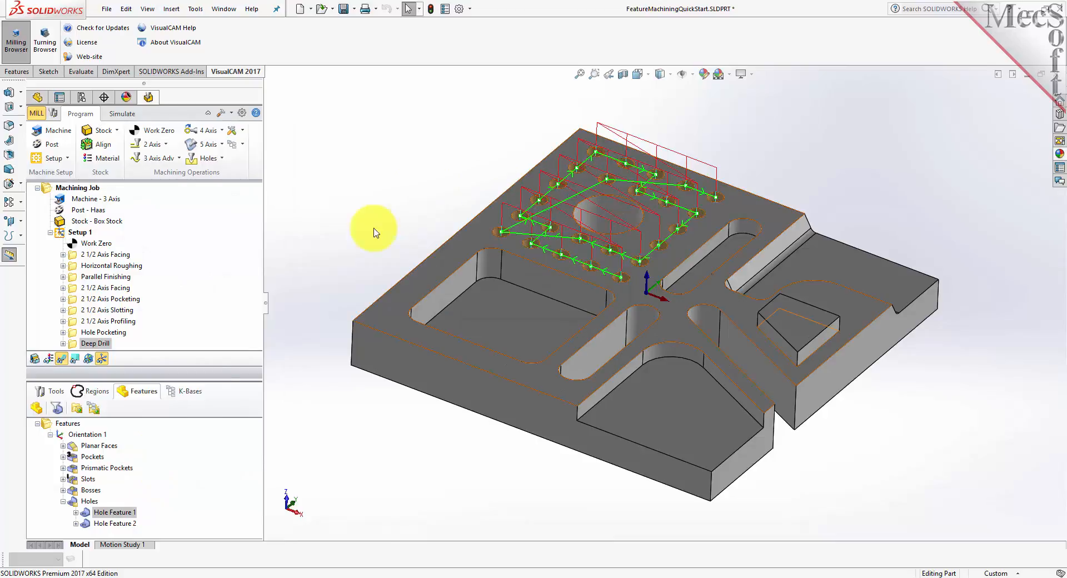
# Step: Collapse the Holes group, enlarge the machining job list to show all operations, and display the list of tools
pyautogui.doubleClick(73, 502)
pyautogui.moveTo(188, 380); pyautogui.dragTo(181, 429)
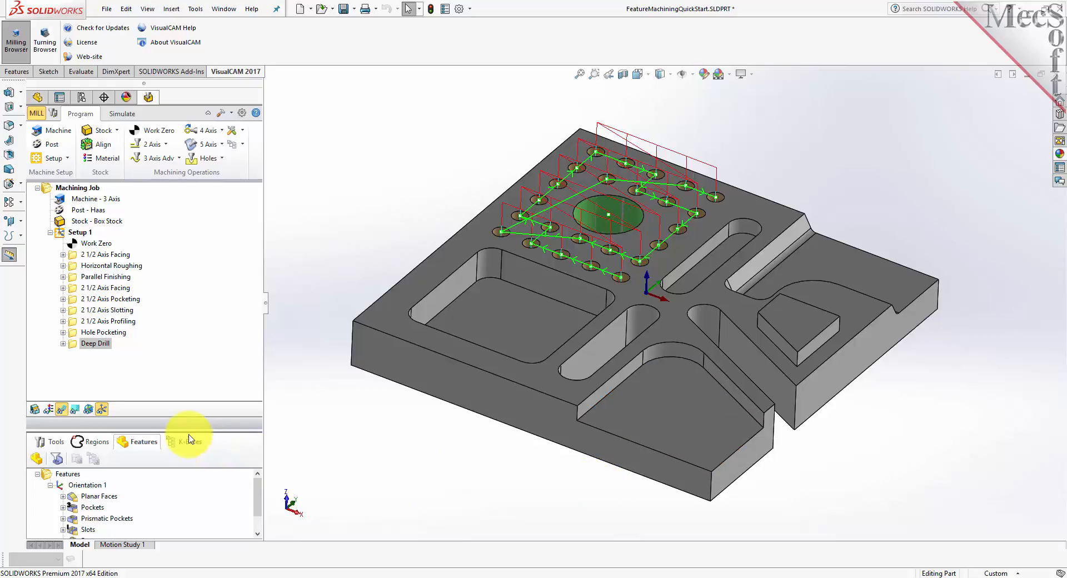
pyautogui.moveTo(165, 432); pyautogui.dragTo(167, 405)
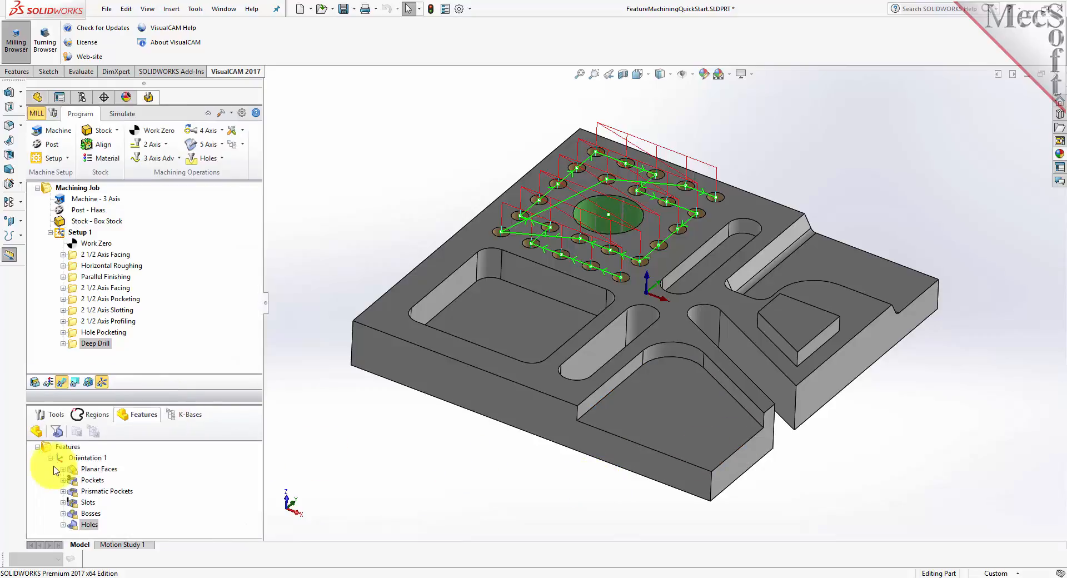
pyautogui.click(49, 415)
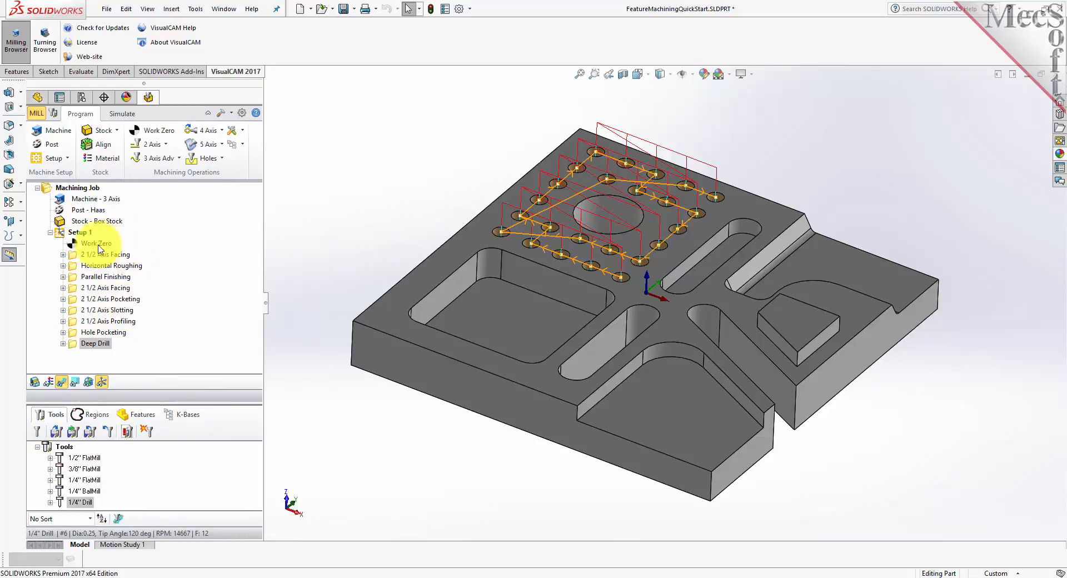
# Step: Select the first 2 1/2 Axis Facing operation, switch to simulation mode, and review and accept the simulation preferences
pyautogui.click(83, 255)
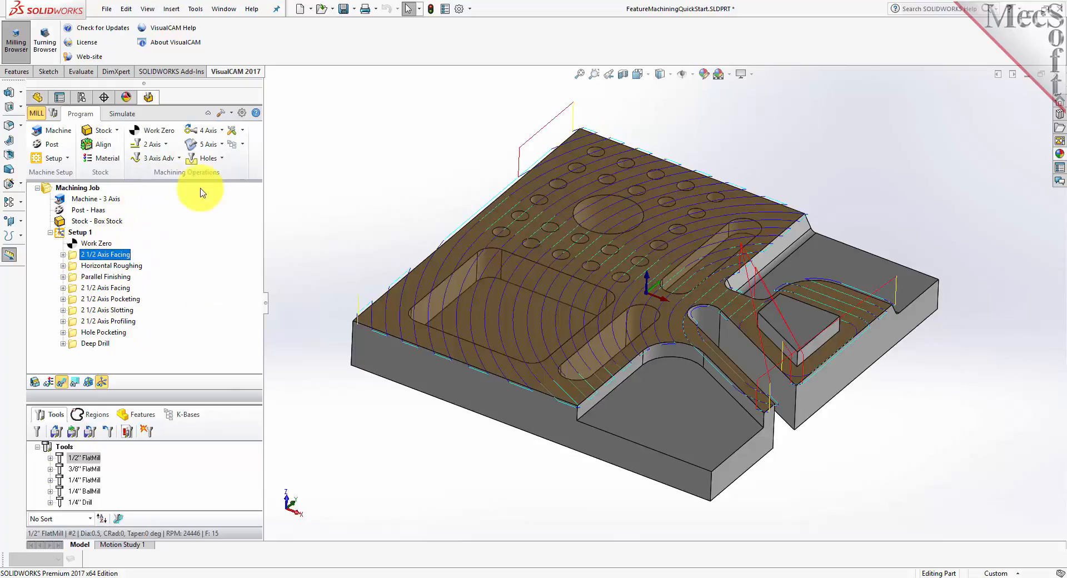
pyautogui.click(121, 114)
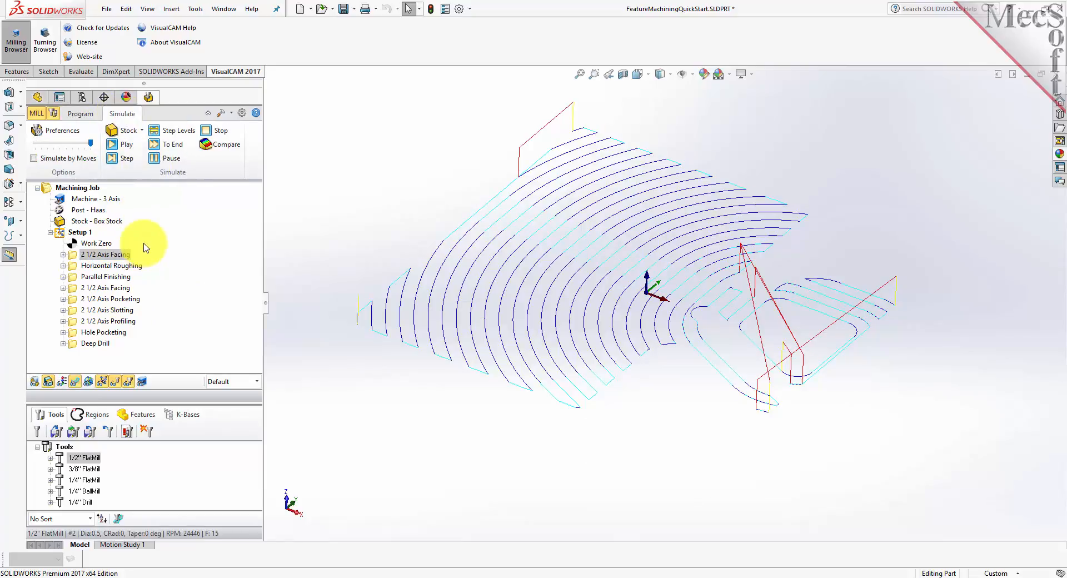
pyautogui.click(56, 130)
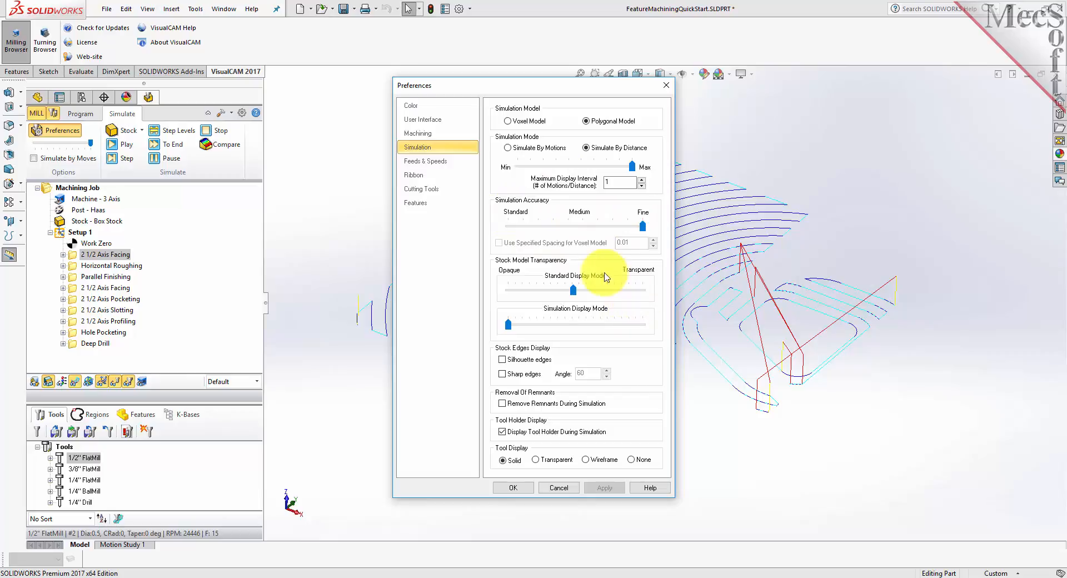
pyautogui.click(514, 488)
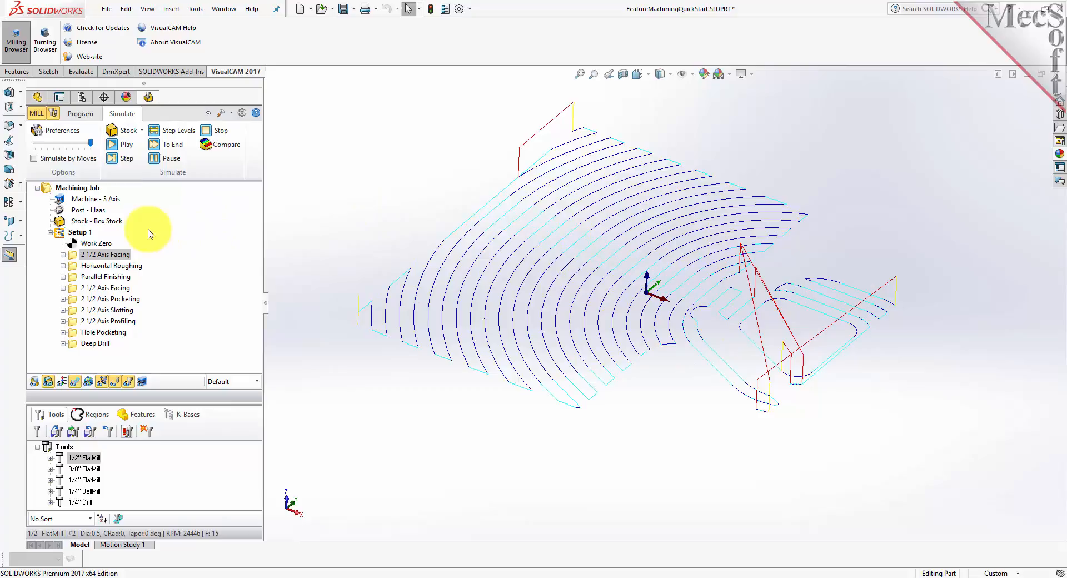
# Step: Simulate the first 2 1/2 Axis Facing operation with the simulation speed lowered to near the slowest setting
pyautogui.click(127, 146)
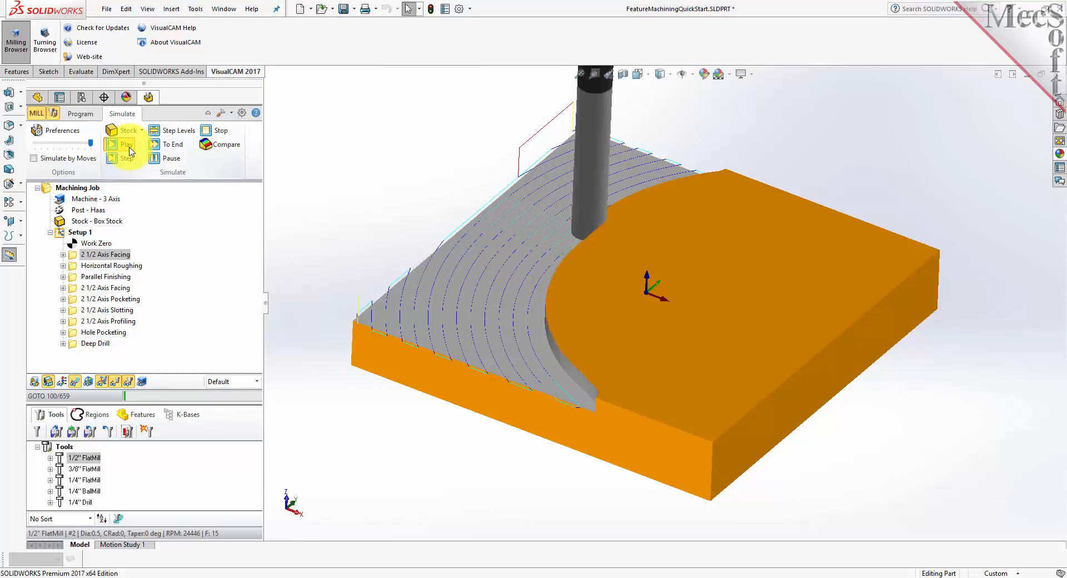
pyautogui.moveTo(92, 147); pyautogui.dragTo(58, 151)
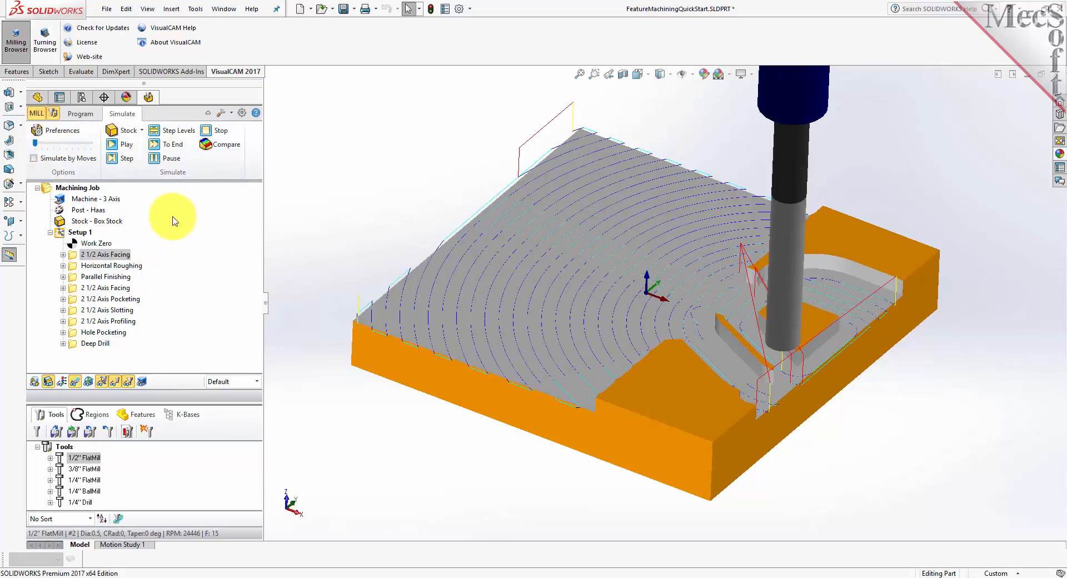
pyautogui.click(132, 146)
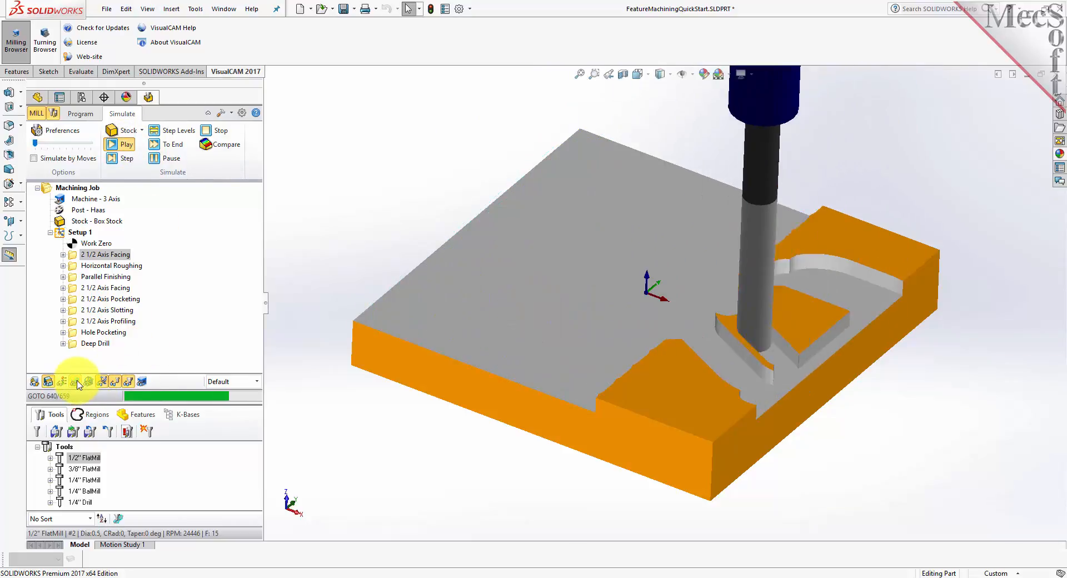
# Step: Simulate the Horizontal Roughing operation and inspect the roughed sloped area of the stock
pyautogui.click(81, 266)
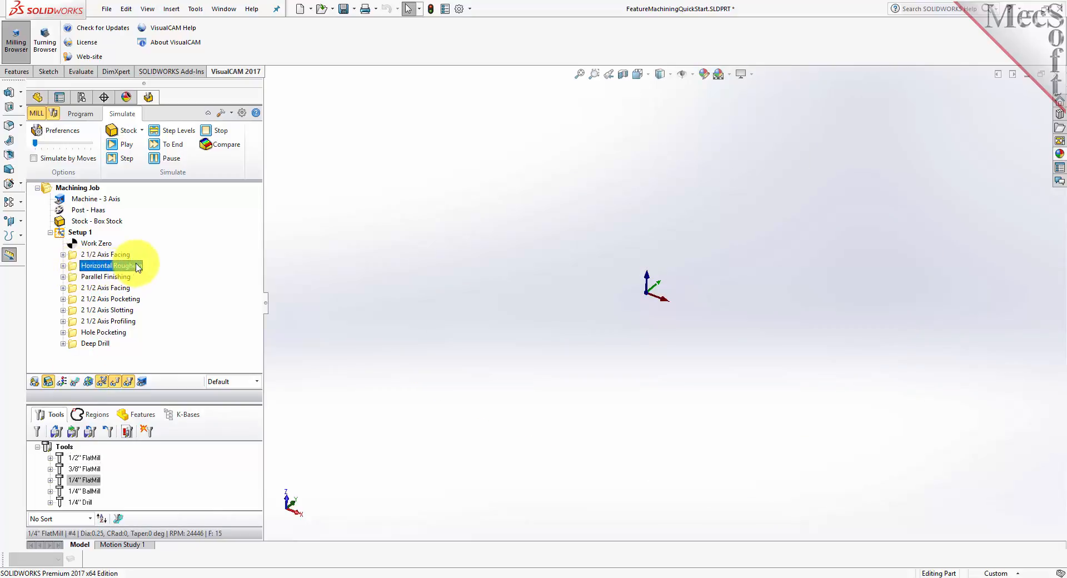
pyautogui.click(126, 144)
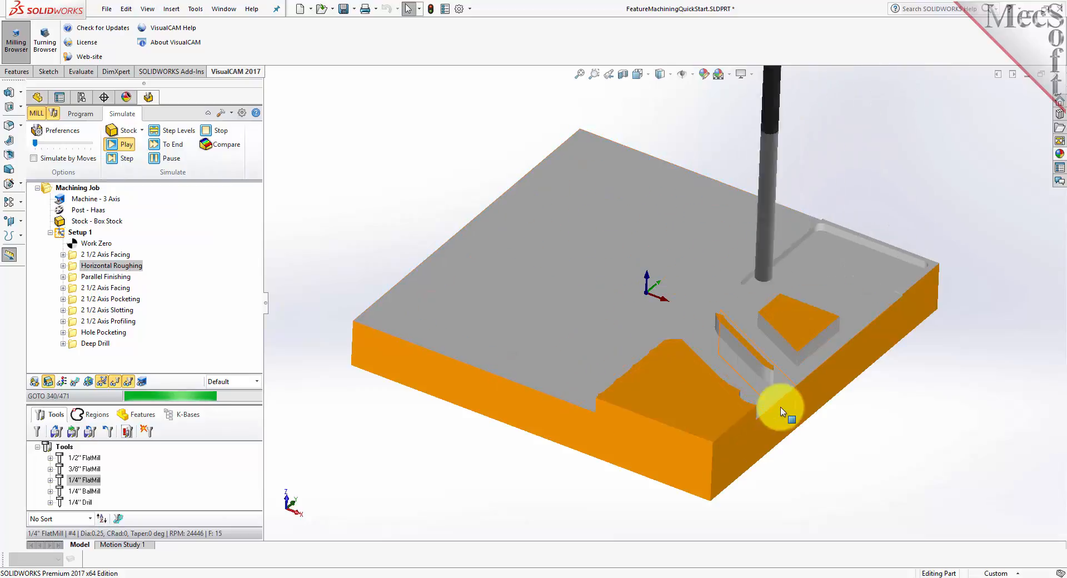
pyautogui.moveTo(900, 405); pyautogui.dragTo(893, 380, button='middle')
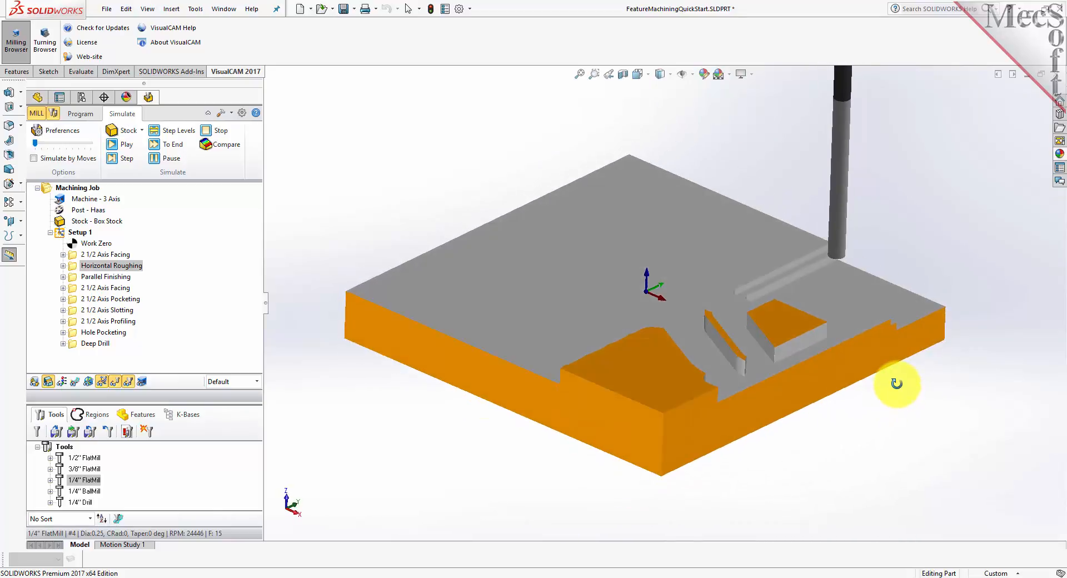
# Step: Simulate the Parallel Finishing operation and inspect the finished sloped surface from several angles
pyautogui.click(74, 279)
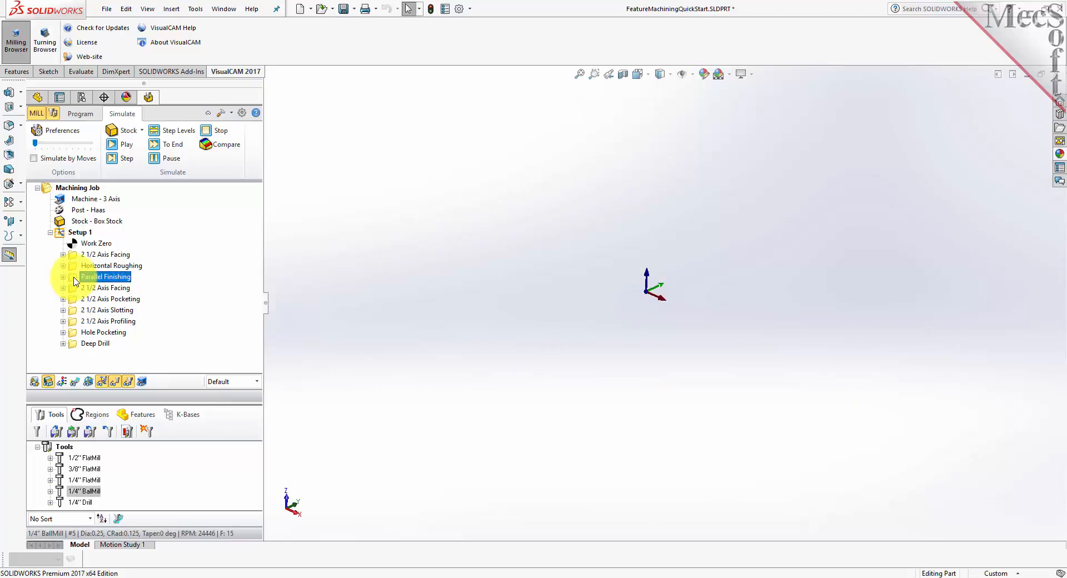
pyautogui.click(128, 146)
pyautogui.moveTo(817, 476); pyautogui.dragTo(673, 493, button='middle')
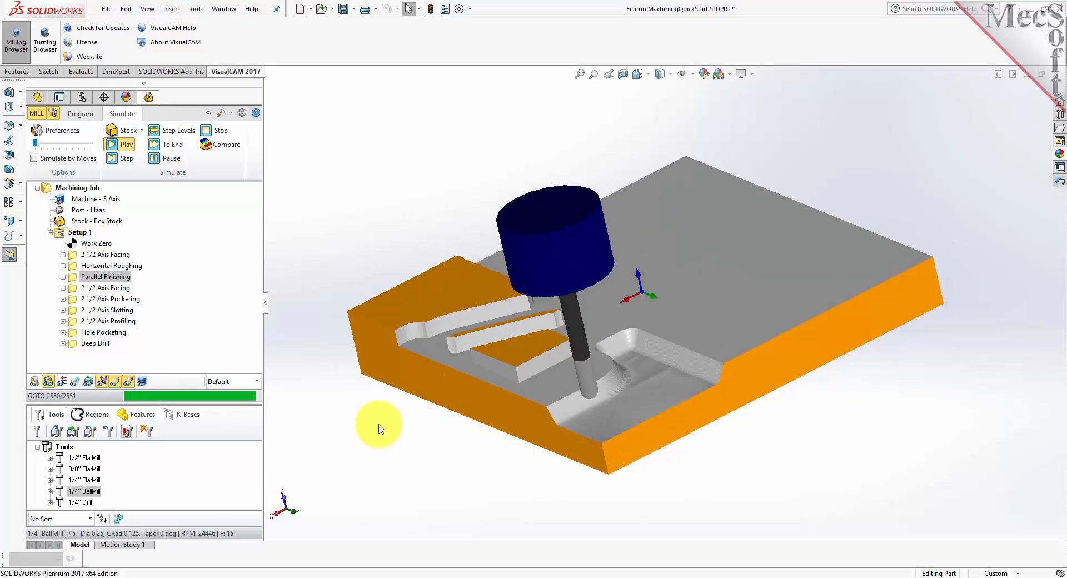
pyautogui.moveTo(370, 418); pyautogui.dragTo(495, 474, button='middle')
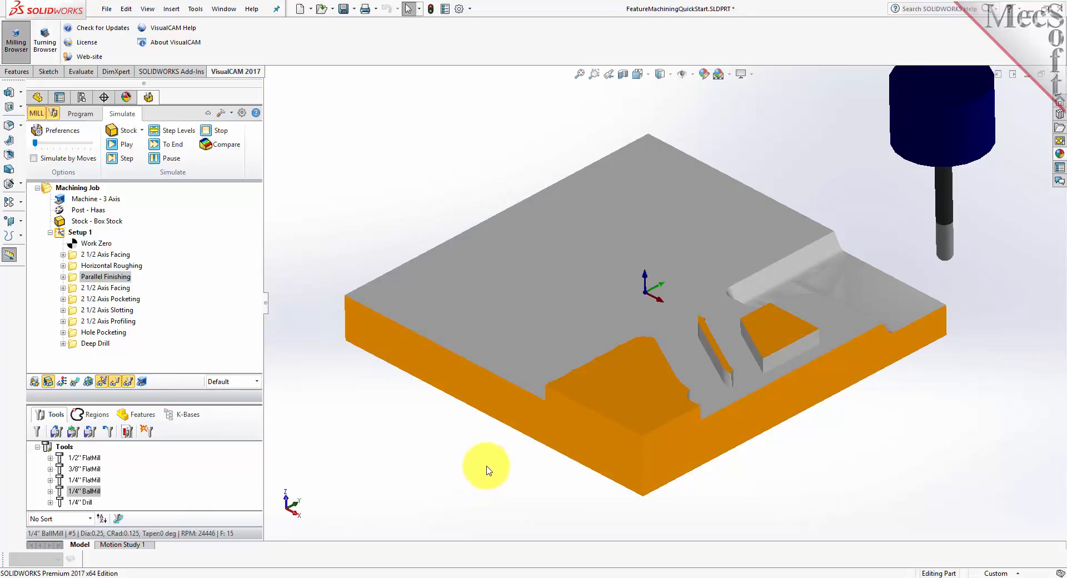
# Step: Simulate the second 2 1/2 Axis Facing operation and the 2 1/2 Axis Pocketing operation in sequence
pyautogui.click(105, 288)
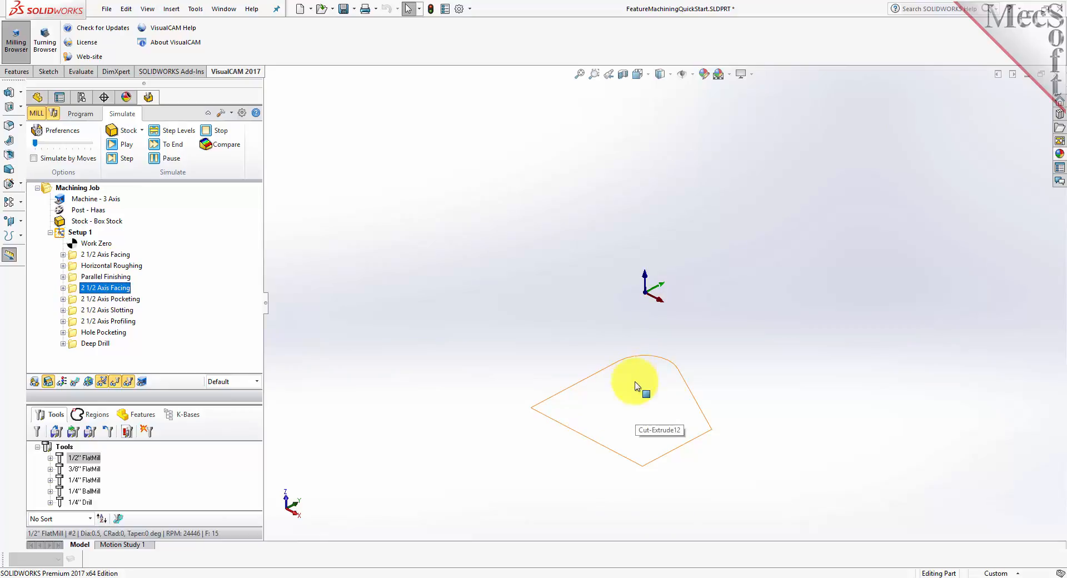
pyautogui.click(127, 146)
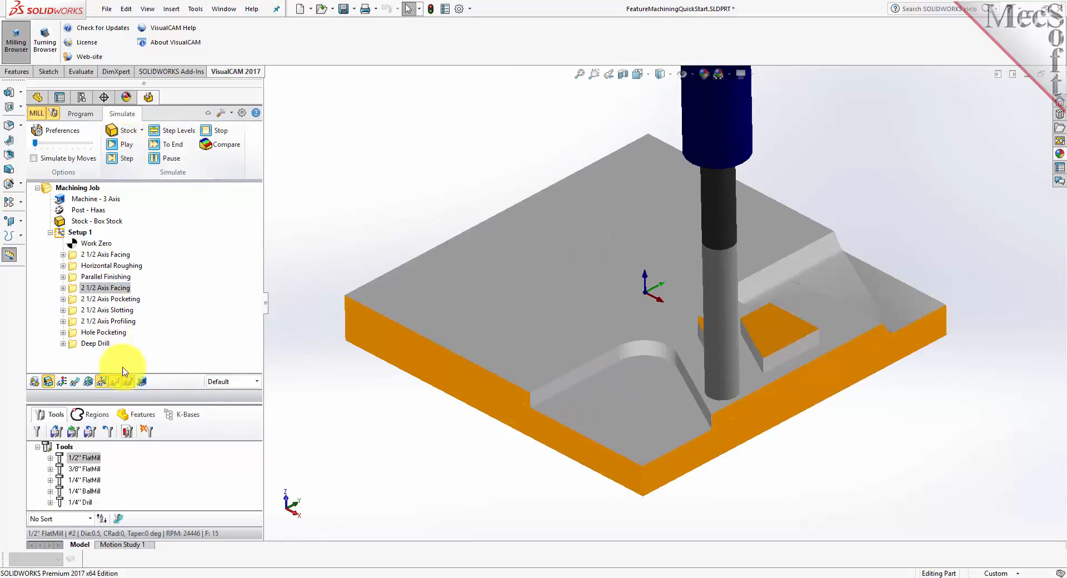
pyautogui.click(72, 300)
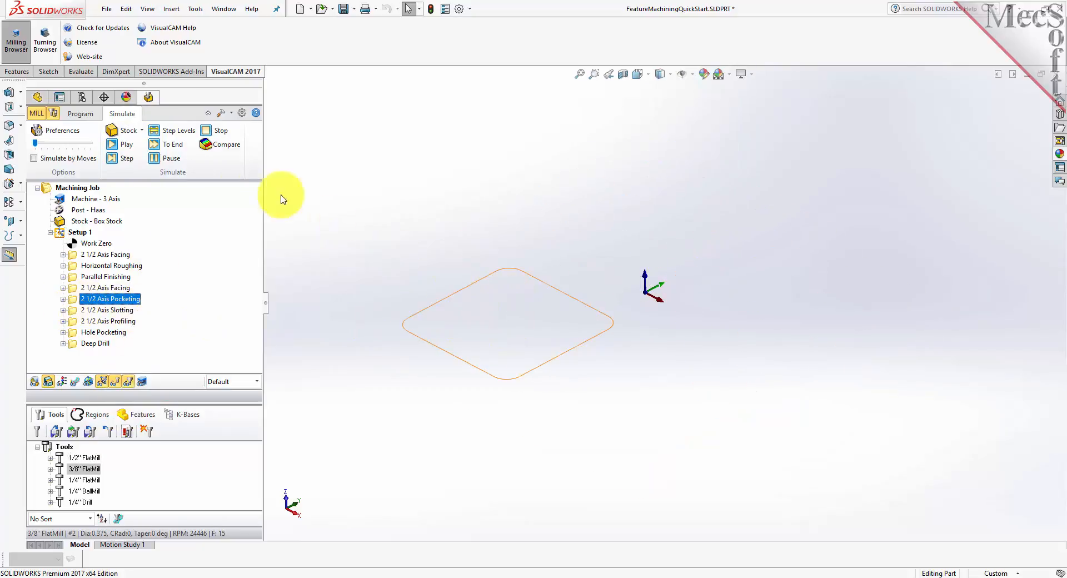
pyautogui.click(128, 146)
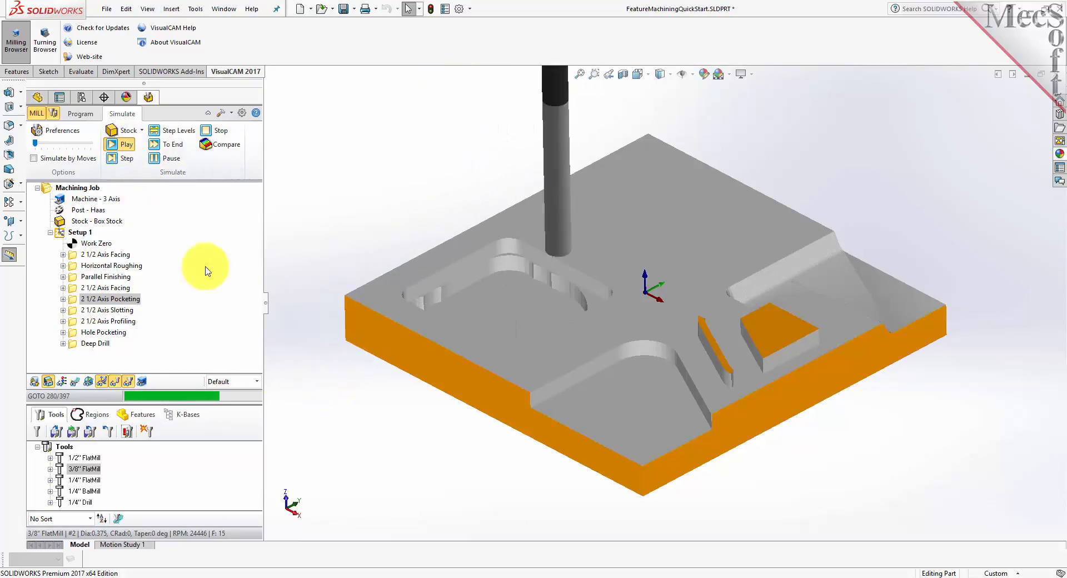
# Step: Replay the 2 1/2 Axis Pocketing simulation with its toolpath displayed, and hide the toolpath again to inspect the pocket
pyautogui.click(76, 381)
pyautogui.moveTo(345, 400); pyautogui.dragTo(368, 410, button='middle')
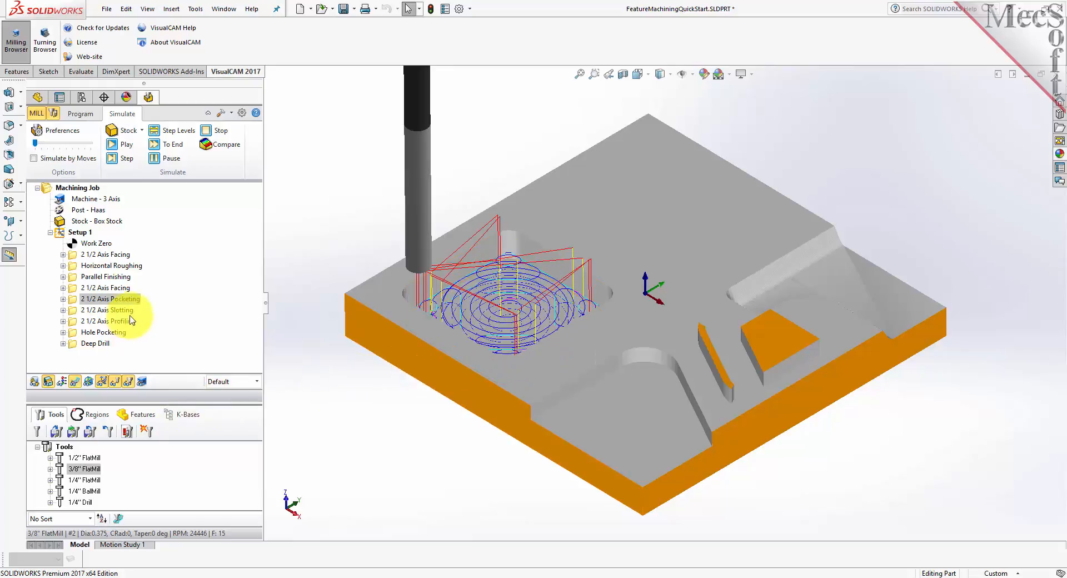
pyautogui.click(126, 144)
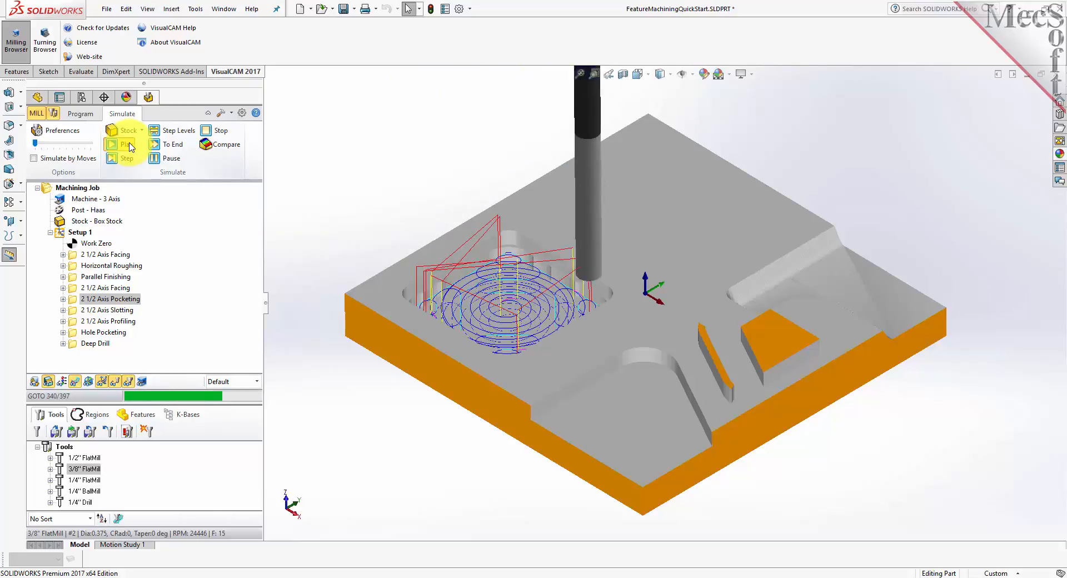
pyautogui.click(80, 383)
pyautogui.moveTo(355, 406); pyautogui.dragTo(346, 381, button='middle')
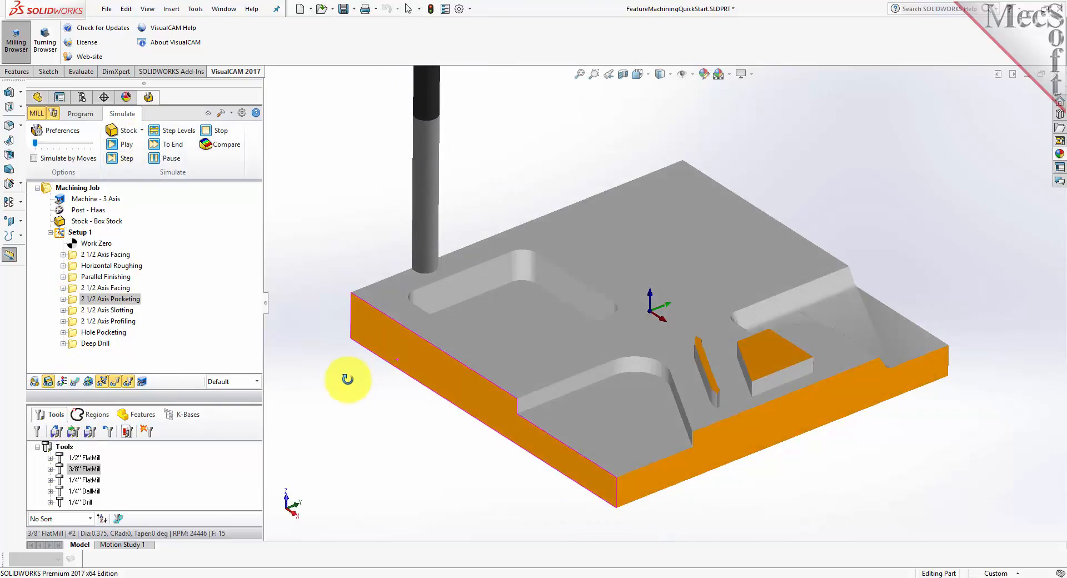
# Step: Simulate the 2 1/2 Axis Slotting operation and inspect the cut slots from above and from the side
pyautogui.click(74, 310)
pyautogui.click(127, 159)
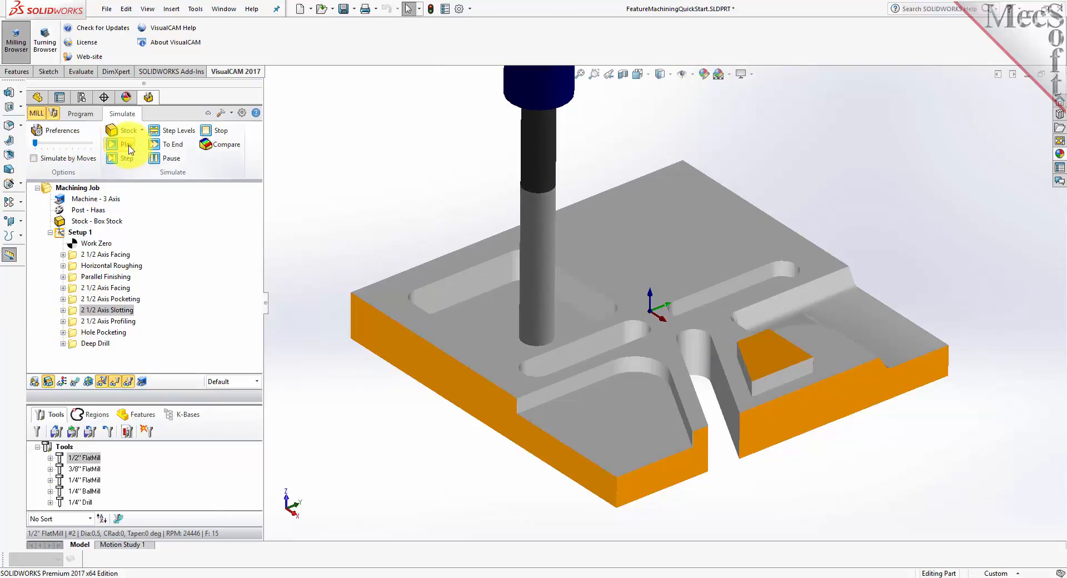
pyautogui.moveTo(396, 426); pyautogui.dragTo(403, 499, button='middle')
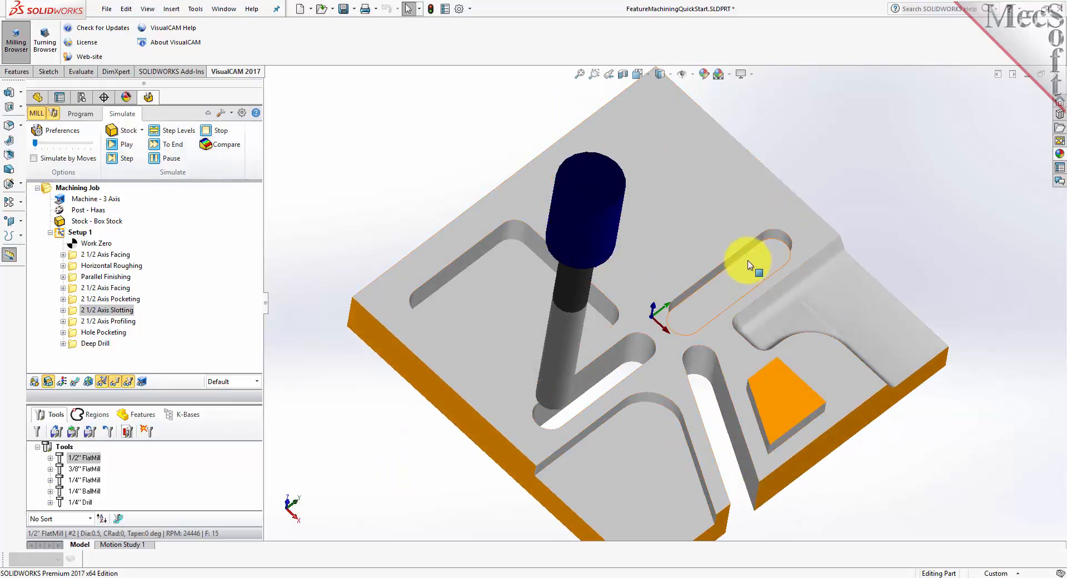
pyautogui.moveTo(473, 505); pyautogui.dragTo(460, 436, button='middle')
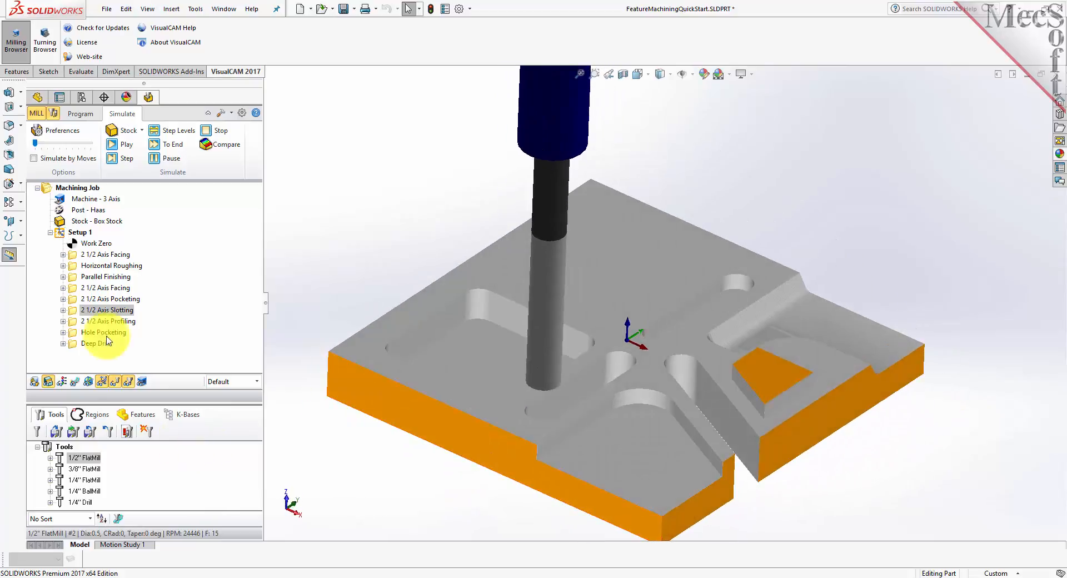
# Step: Simulate the 2 1/2 Axis Profiling and Hole Pocketing operations, and inspect the large hole from above
pyautogui.click(75, 324)
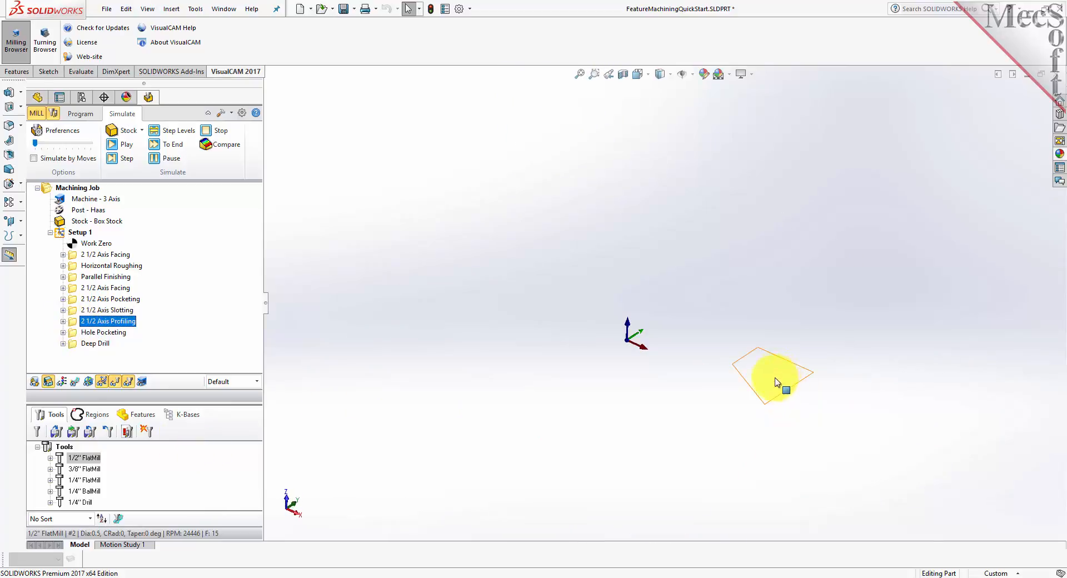
pyautogui.click(132, 146)
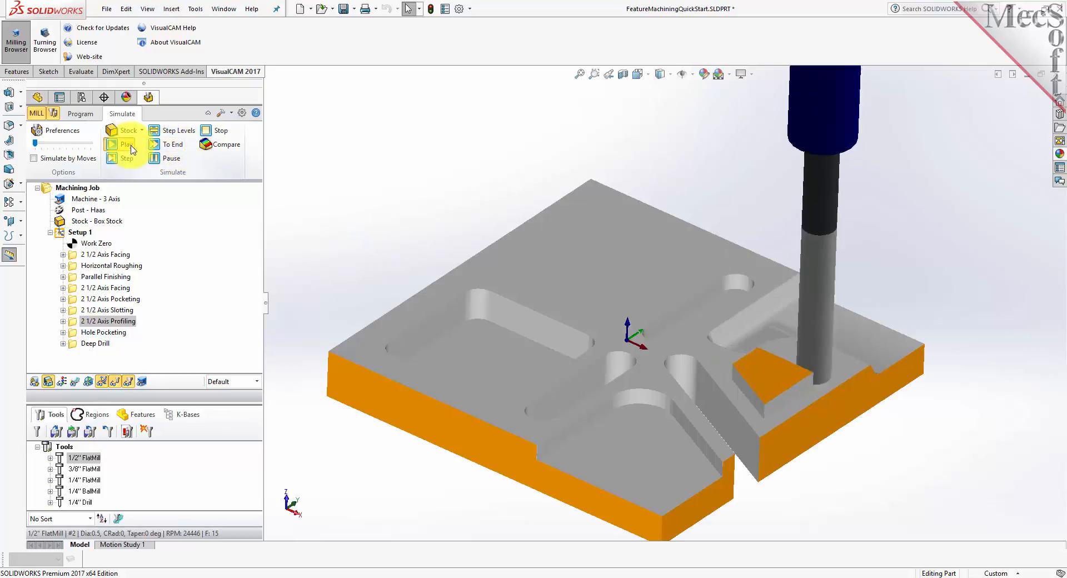
pyautogui.click(71, 334)
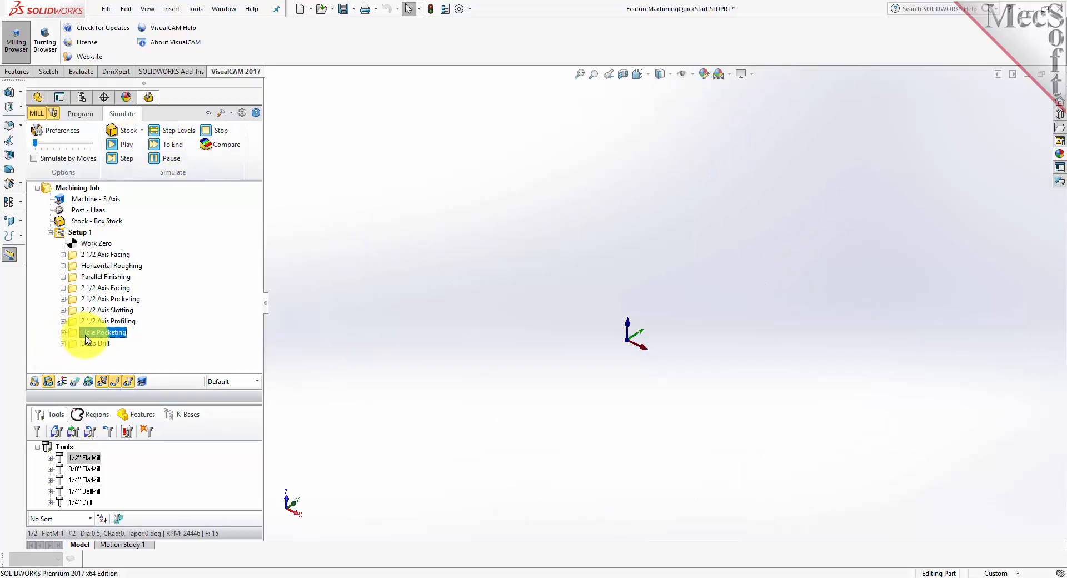
pyautogui.click(132, 149)
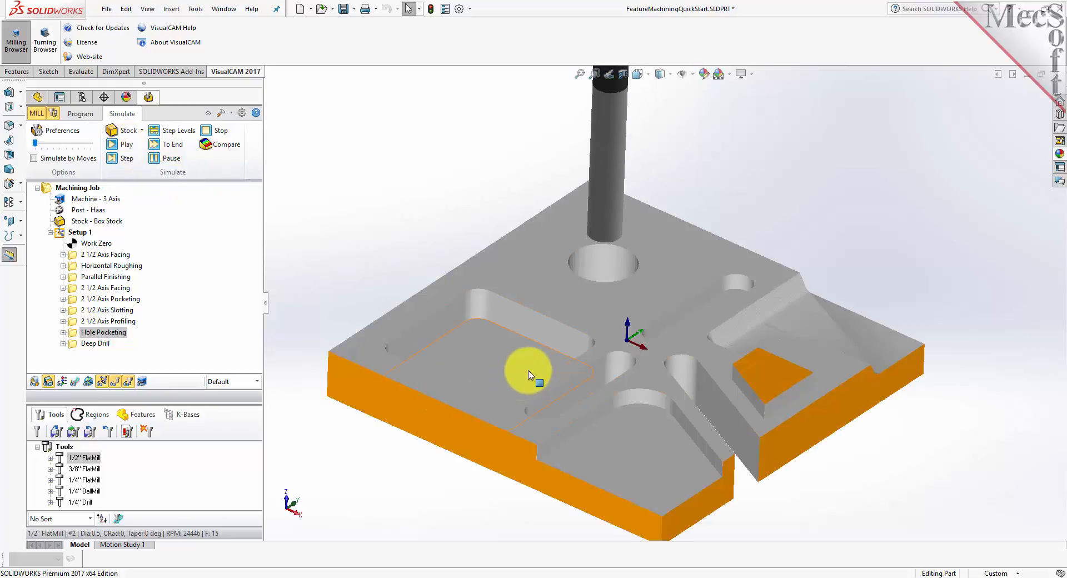
pyautogui.moveTo(528, 374); pyautogui.dragTo(524, 412, button='middle')
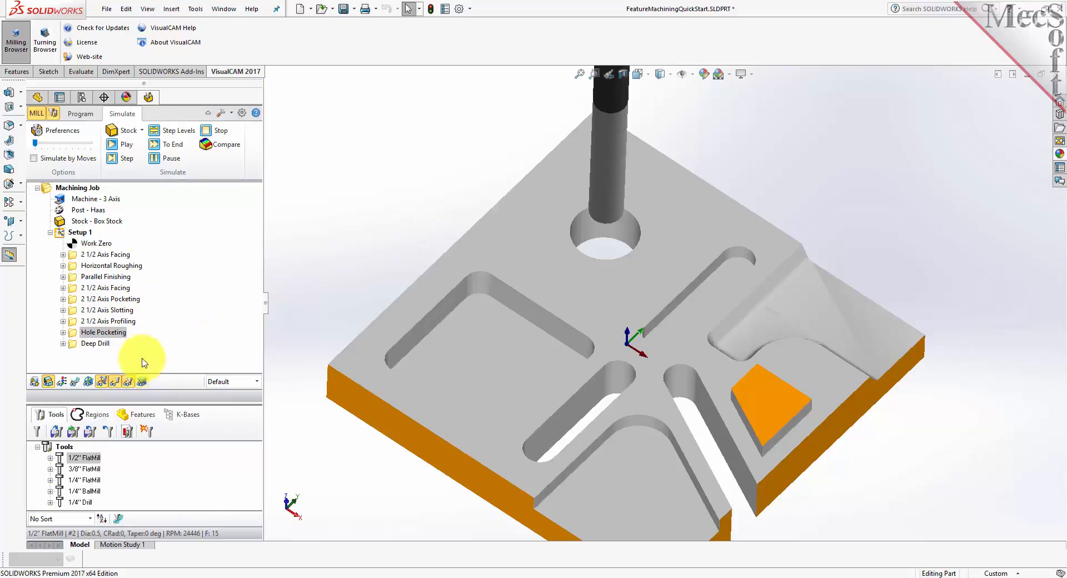
pyautogui.click(132, 162)
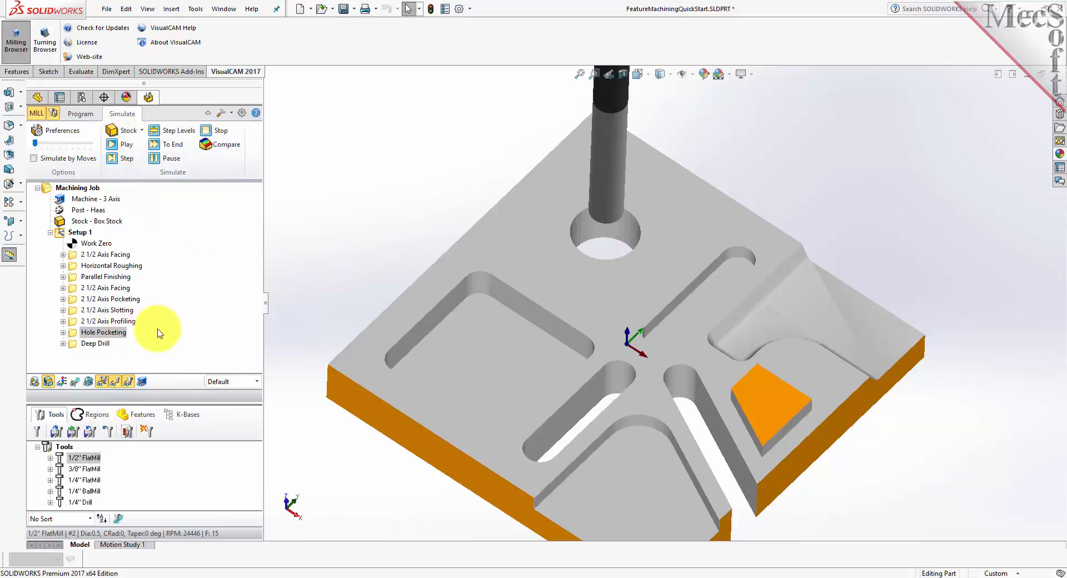
# Step: Simulate the Deep Drill operation for the small holes and inspect the machined stock
pyautogui.click(74, 346)
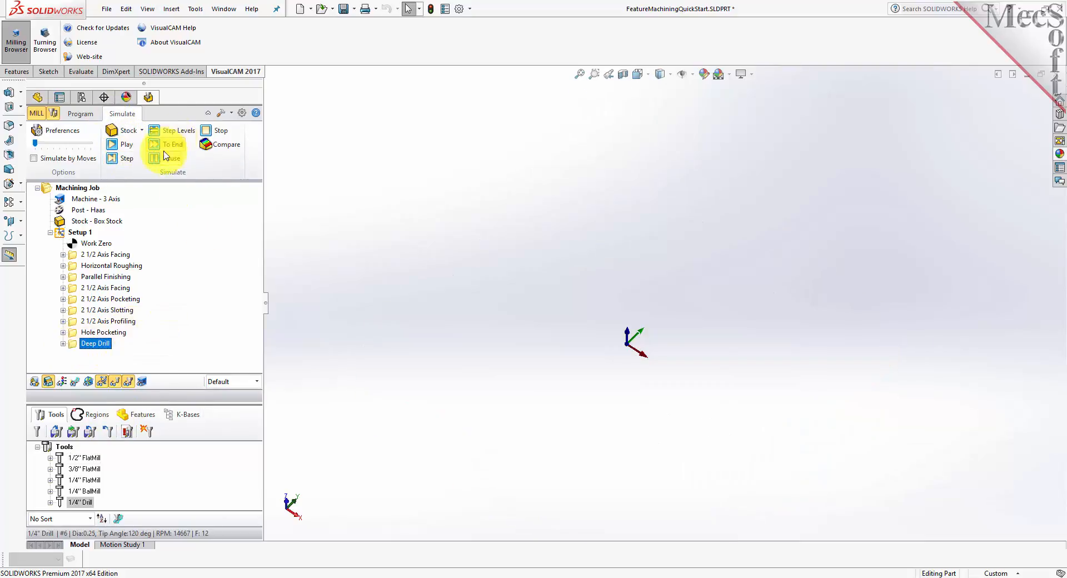
pyautogui.click(133, 148)
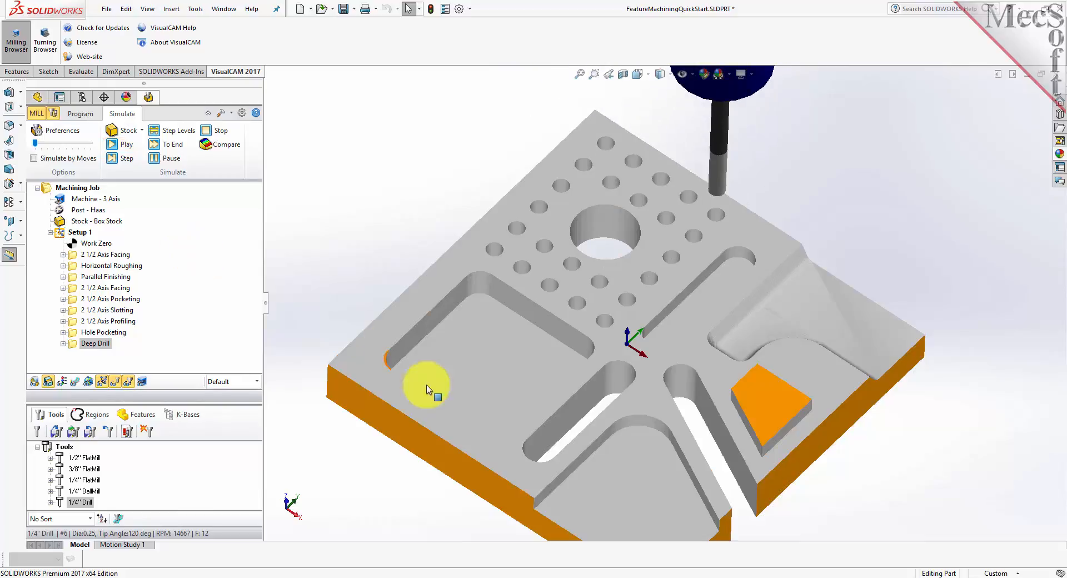
pyautogui.moveTo(654, 453); pyautogui.dragTo(636, 428, button='middle')
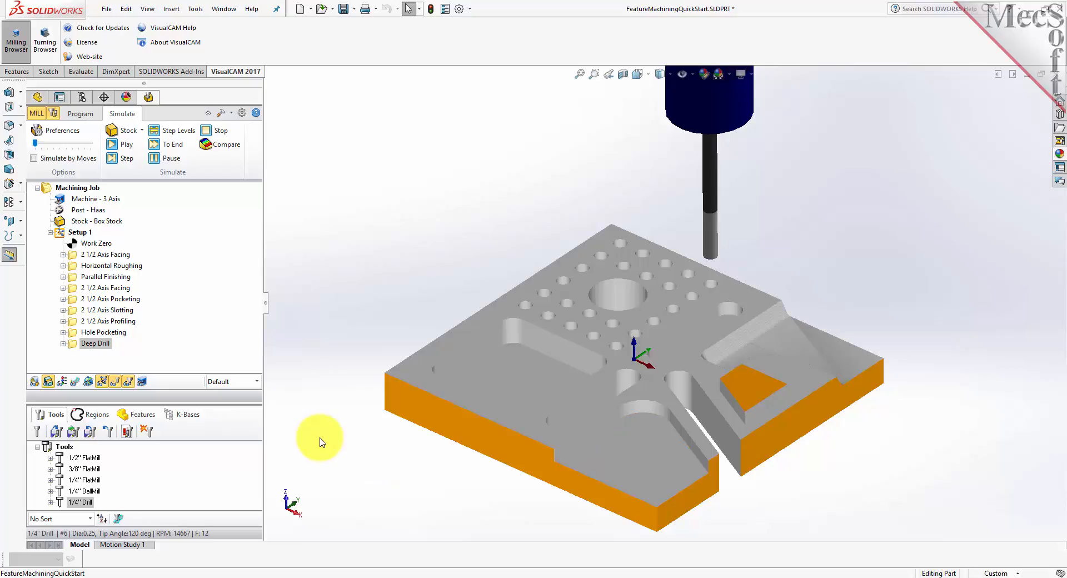
pyautogui.moveTo(381, 325)
pyautogui.mouseDown(button='middle')
pyautogui.moveTo(379, 390)
pyautogui.moveTo(384, 309)
pyautogui.mouseUp(button='middle')
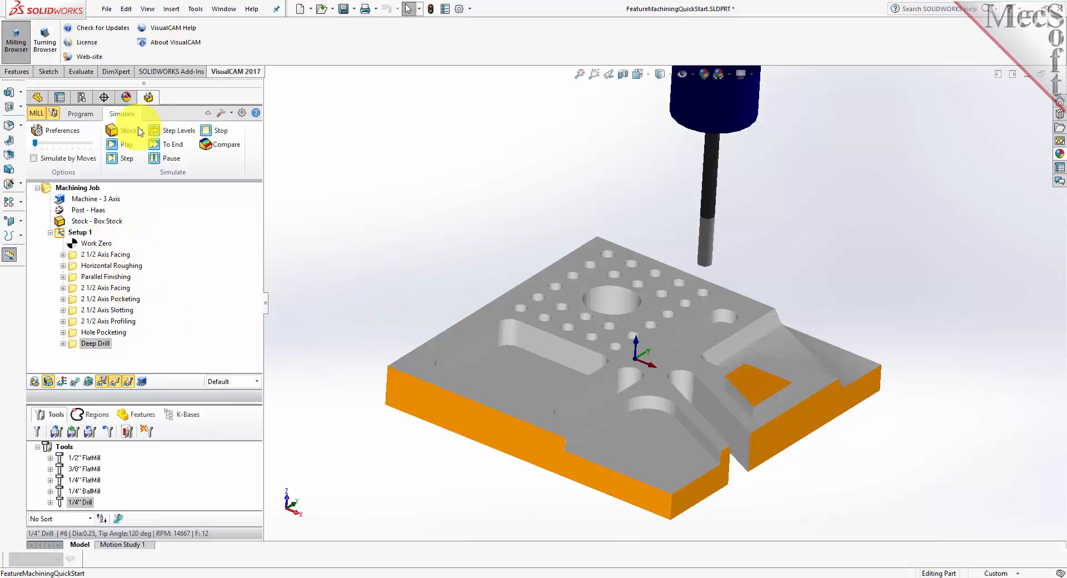
# Step: Return to programming mode and review the machining operations information for Setup 1, including the total machine time
pyautogui.click(80, 113)
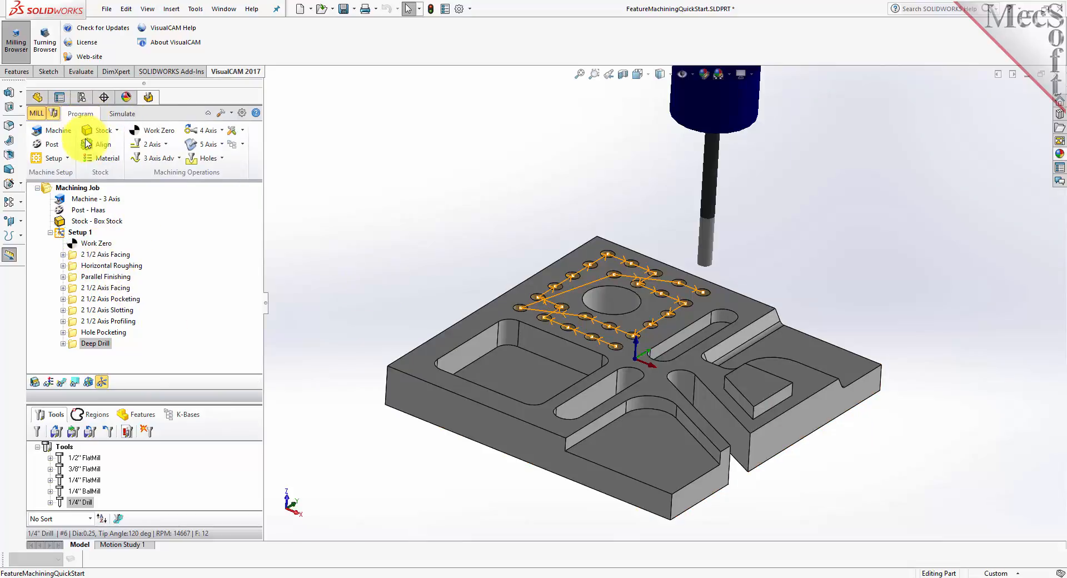
pyautogui.click(60, 236)
pyautogui.rightClick(86, 235)
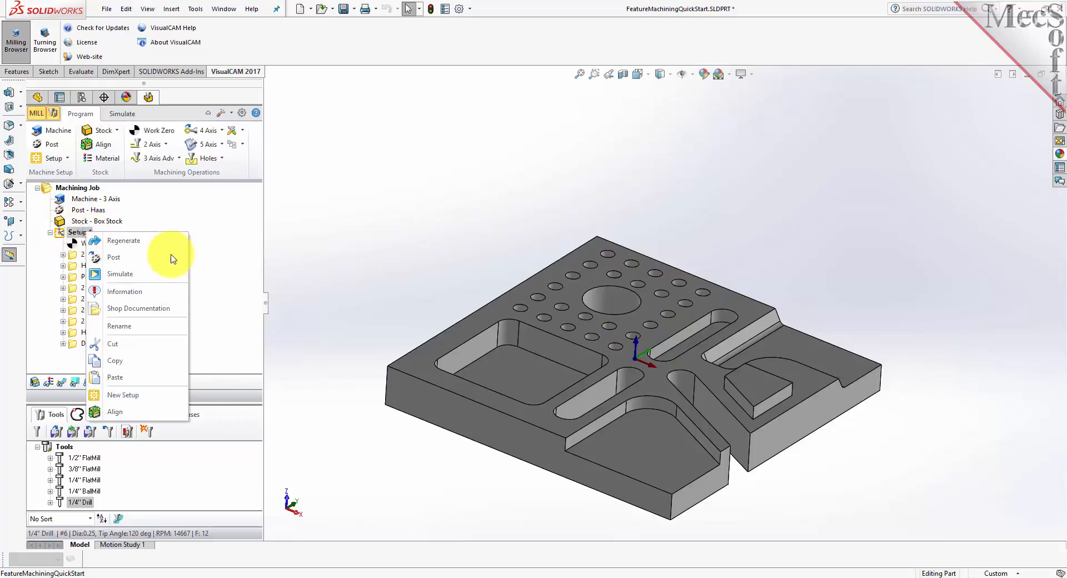
pyautogui.click(177, 295)
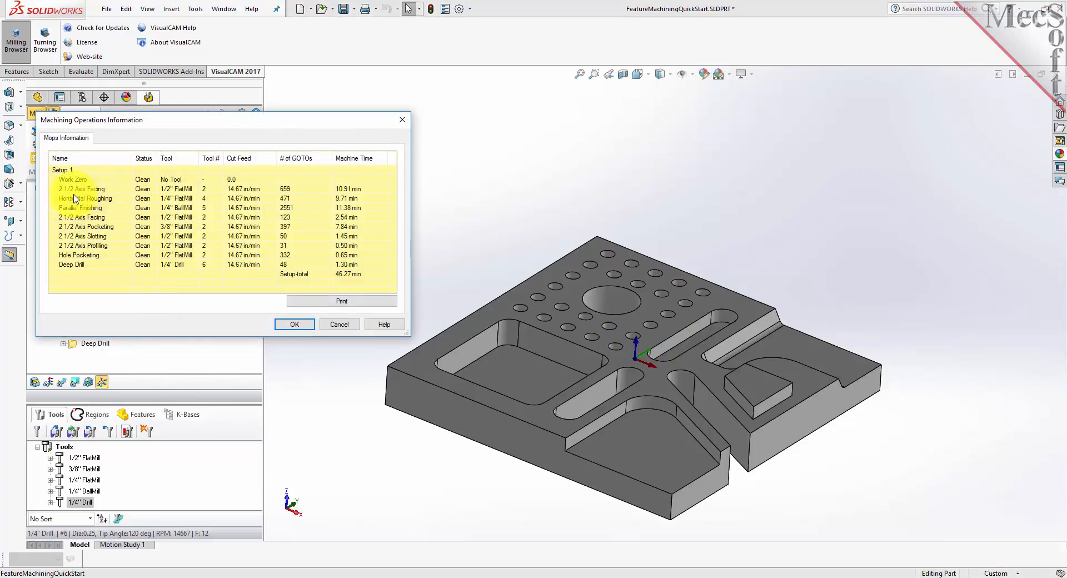
pyautogui.click(88, 180)
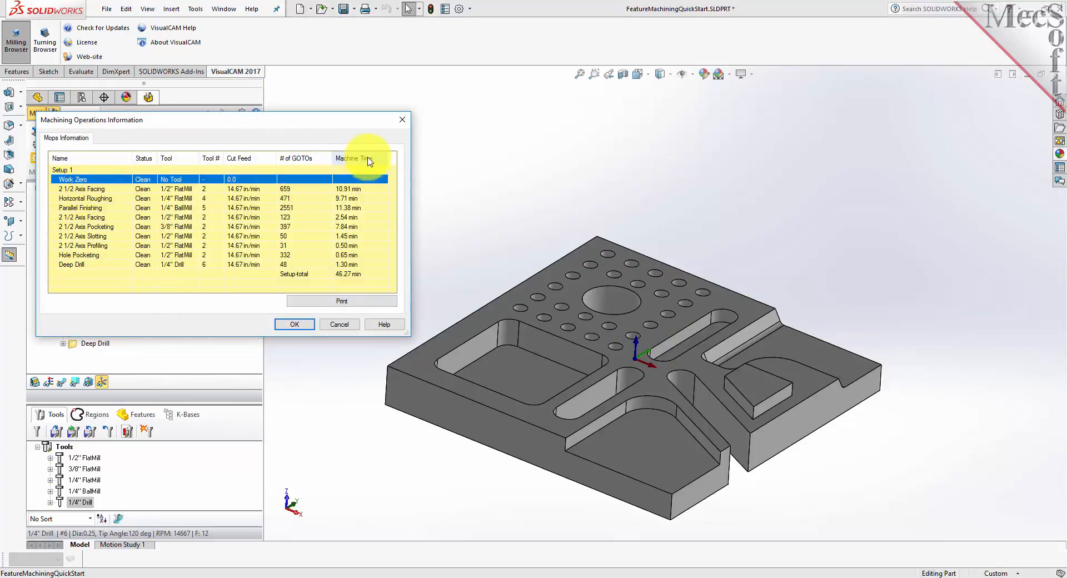
pyautogui.click(377, 274)
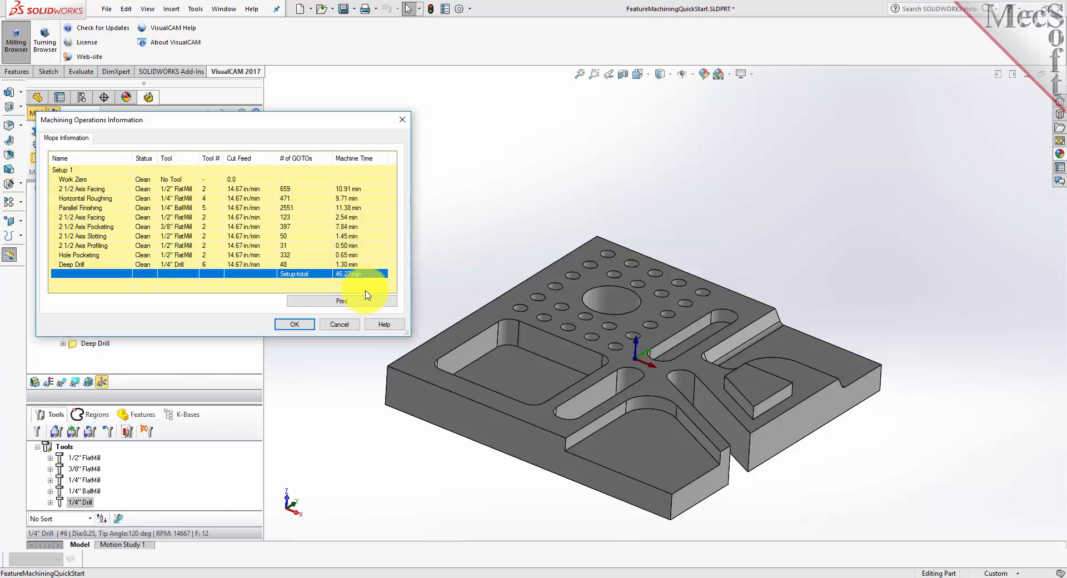
pyautogui.moveTo(181, 122); pyautogui.dragTo(305, 121)
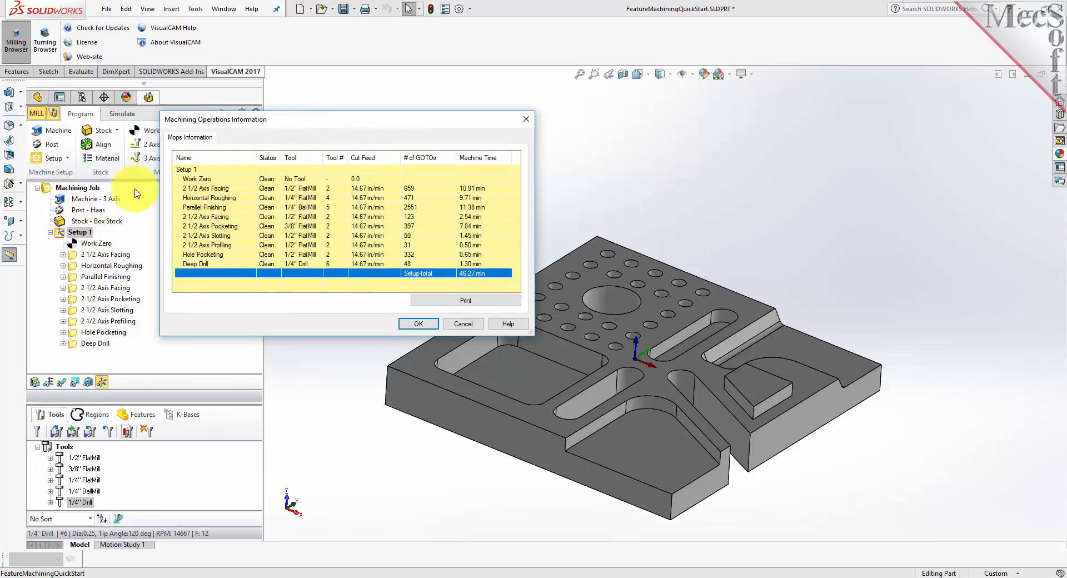
# Step: Close the machining operations information and fit the whole part closely in the graphics view
pyautogui.moveTo(340, 122); pyautogui.dragTo(228, 119)
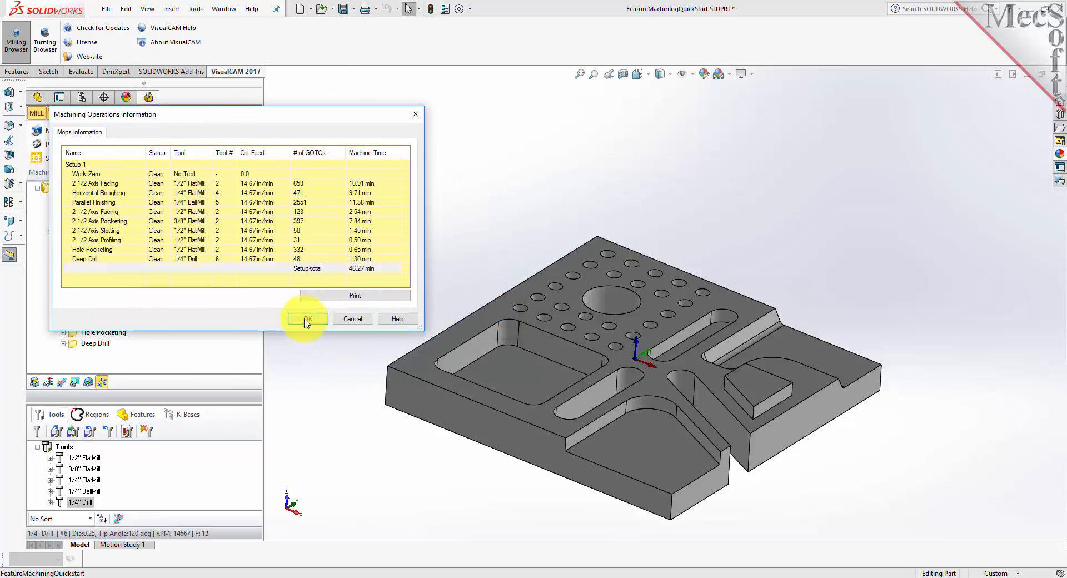
pyautogui.click(307, 316)
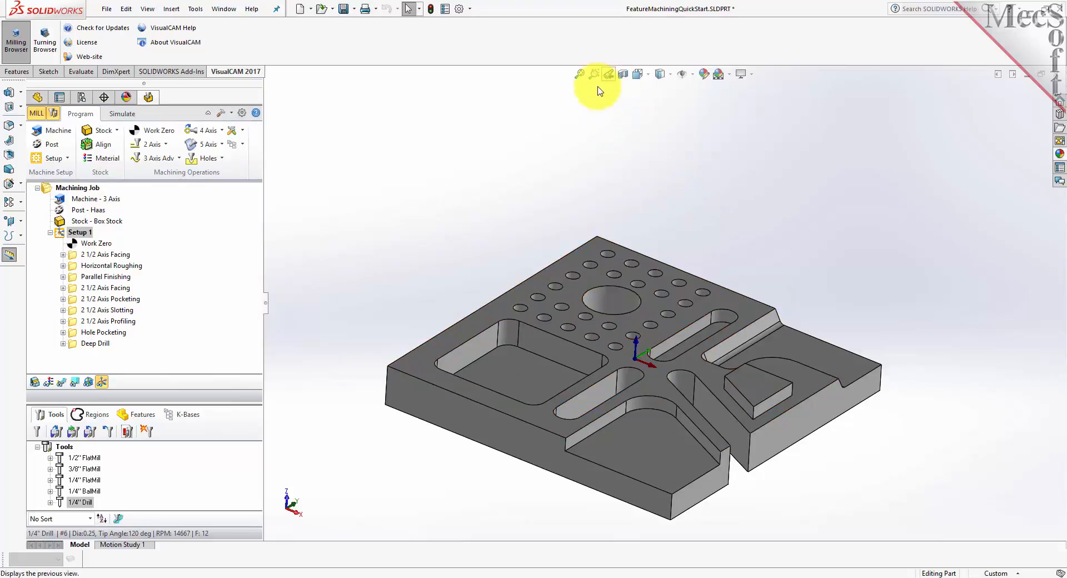
pyautogui.click(578, 75)
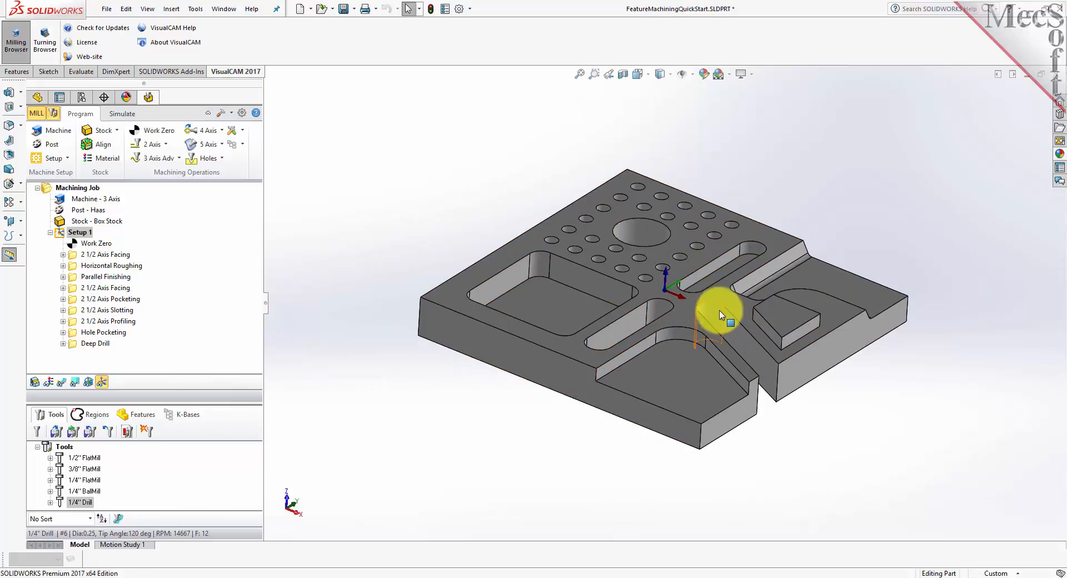
pyautogui.scroll(-2, 721, 310)
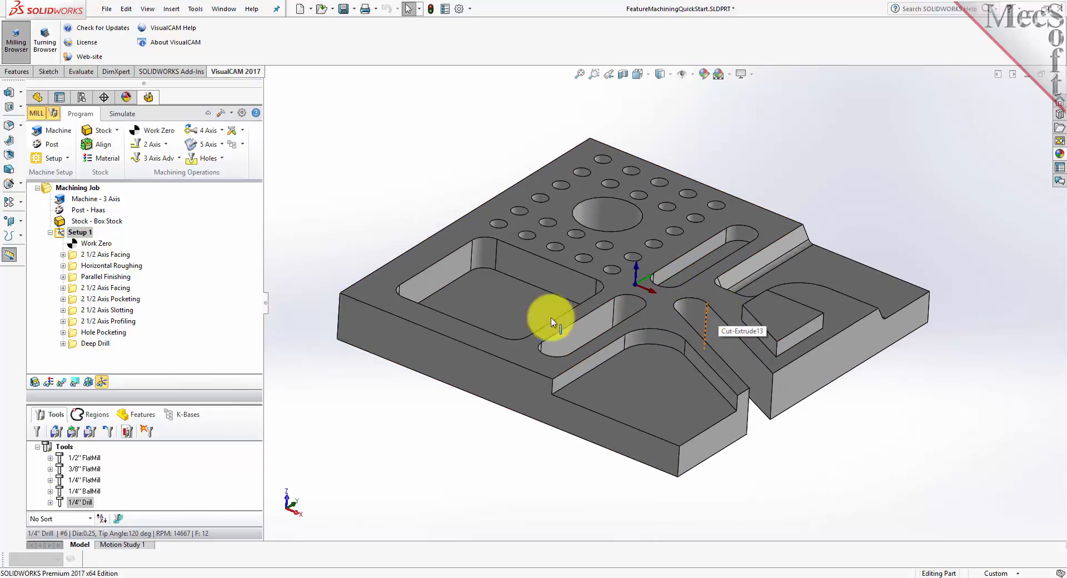
# Step: Generate the shop documentation for Setup 1 as FeatureMachiningQuickStart.html in the QuickStart folder, using the Template2 output template
pyautogui.rightClick(78, 231)
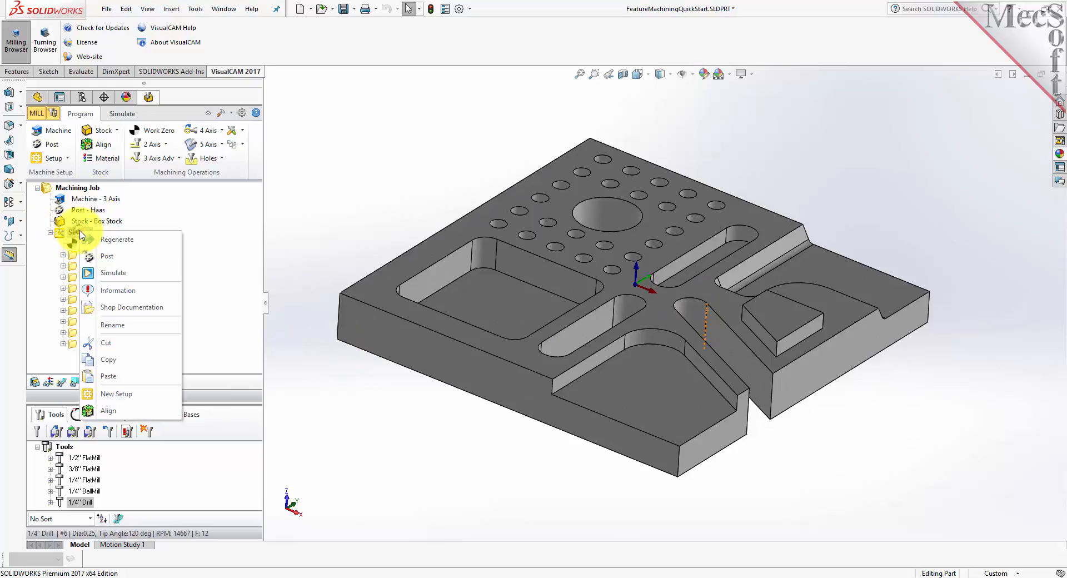
pyautogui.click(174, 307)
pyautogui.click(617, 388)
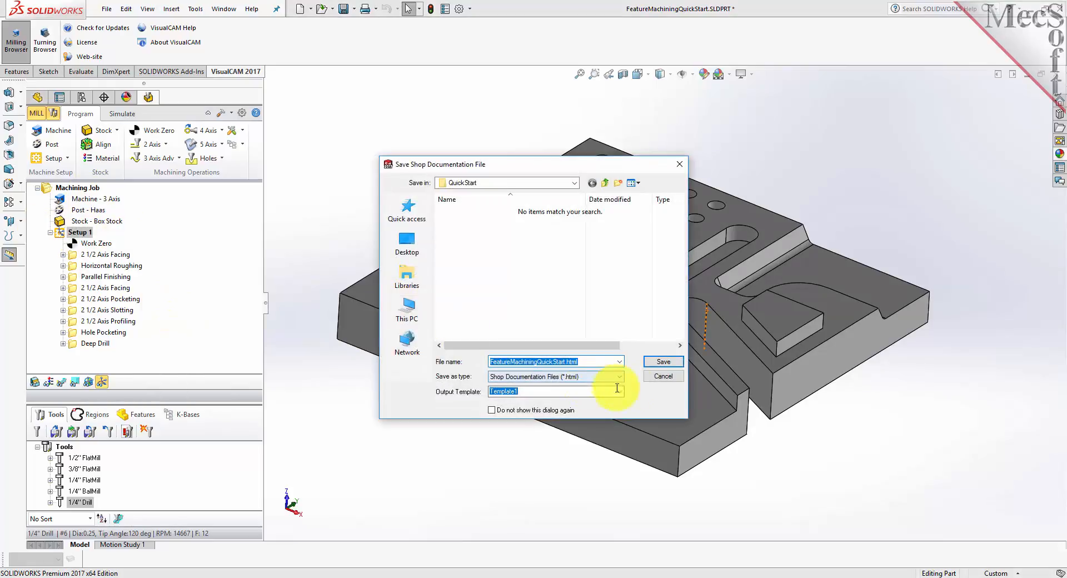
pyautogui.click(620, 392)
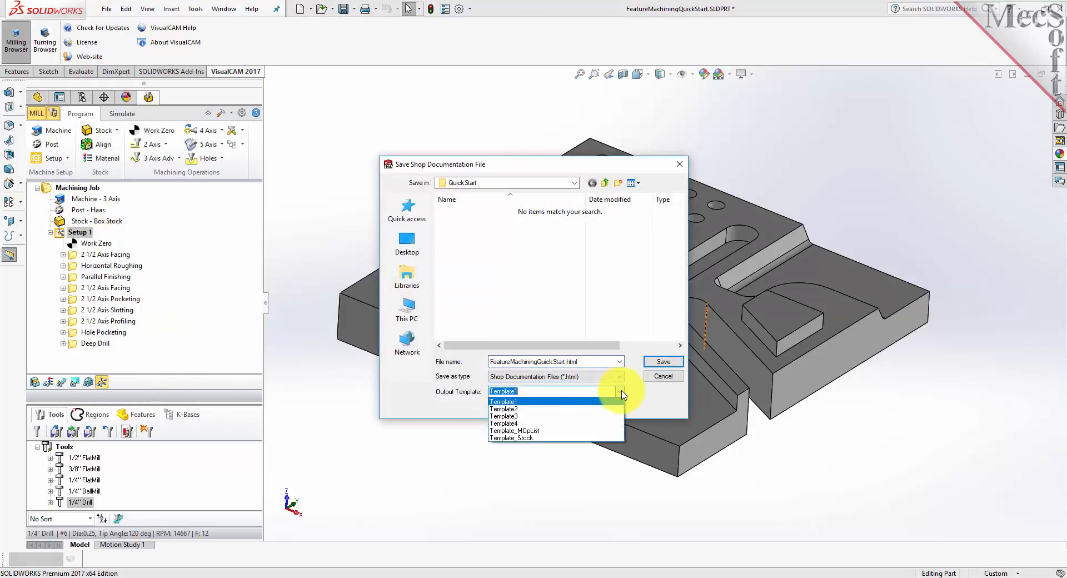
pyautogui.click(514, 410)
pyautogui.click(663, 361)
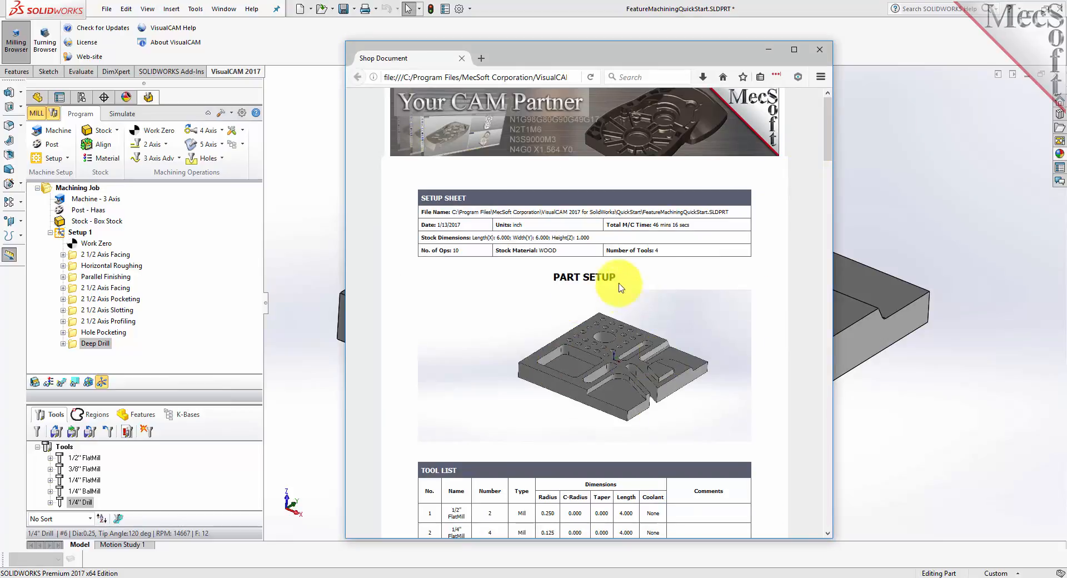
# Step: Review the shop document from the stock dimensions through the tool list and every machining operation, and return to its beginning
pyautogui.moveTo(593, 237); pyautogui.dragTo(442, 237)
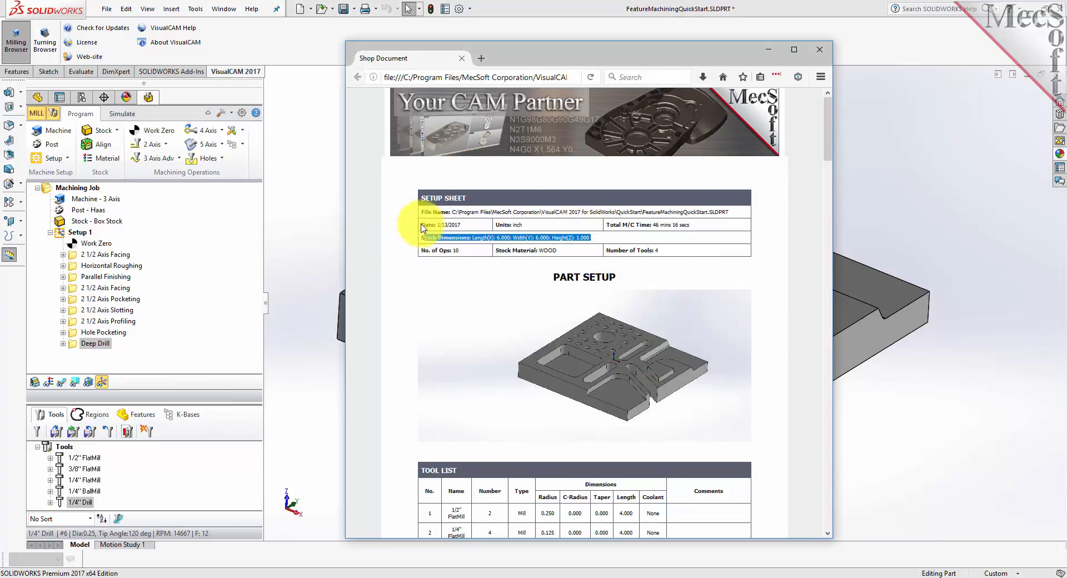
pyautogui.moveTo(828, 136); pyautogui.dragTo(826, 178)
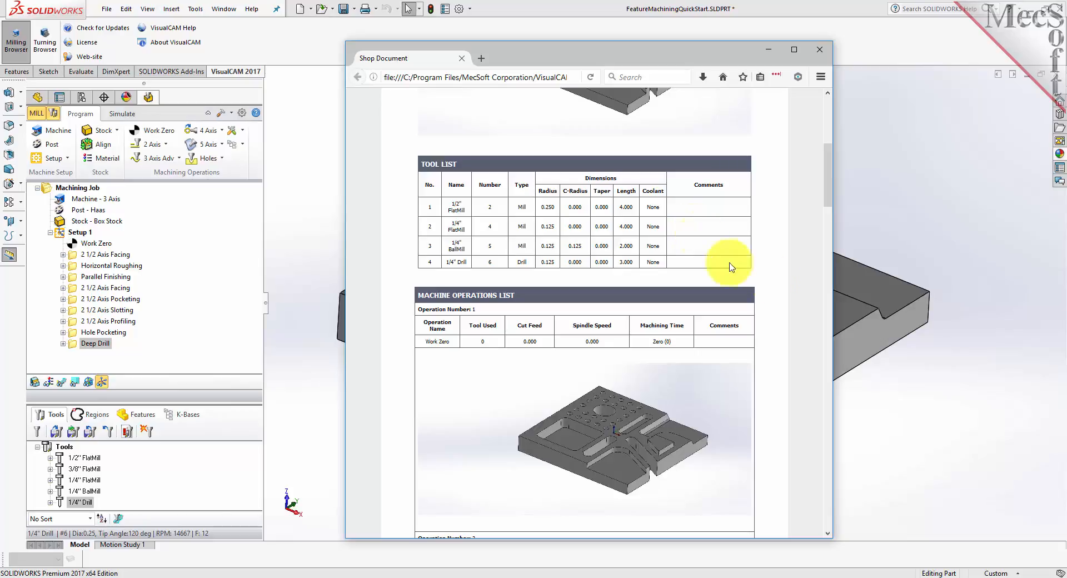
pyautogui.moveTo(828, 185); pyautogui.dragTo(828, 208)
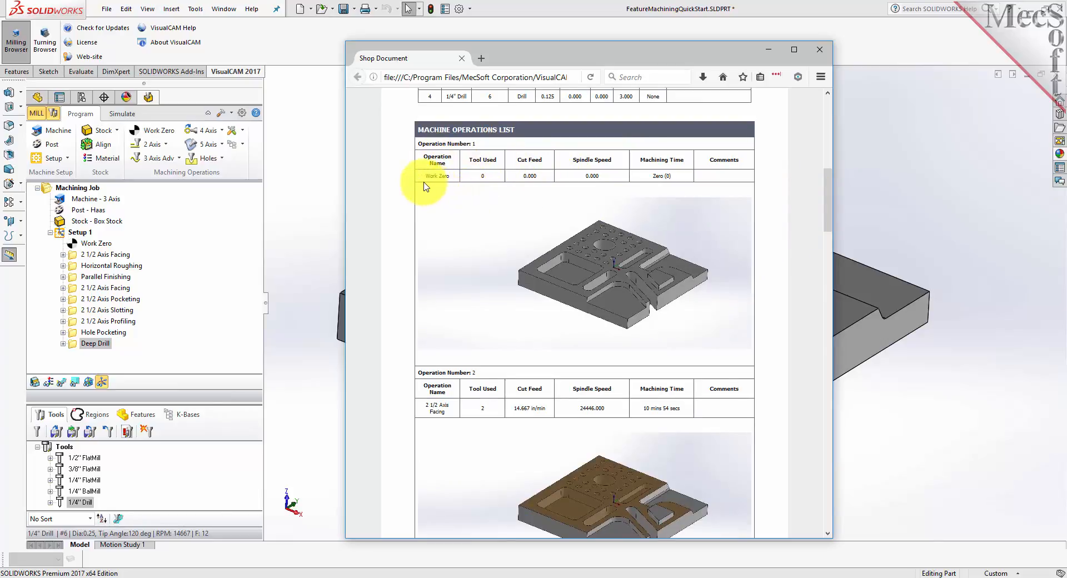
pyautogui.moveTo(830, 209); pyautogui.dragTo(828, 341)
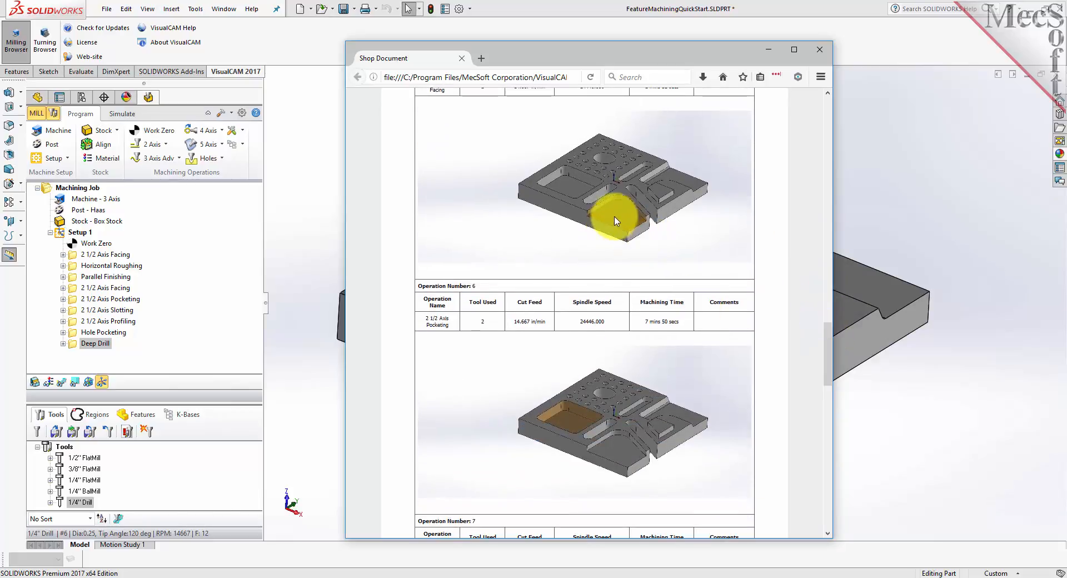
pyautogui.moveTo(829, 361); pyautogui.dragTo(829, 452)
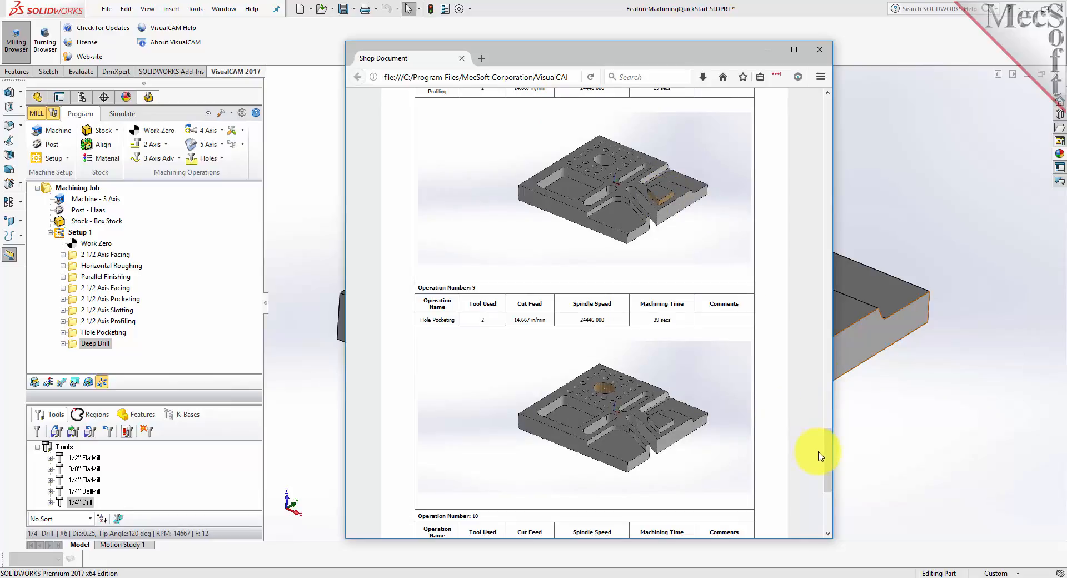
pyautogui.moveTo(832, 450); pyautogui.dragTo(828, 494)
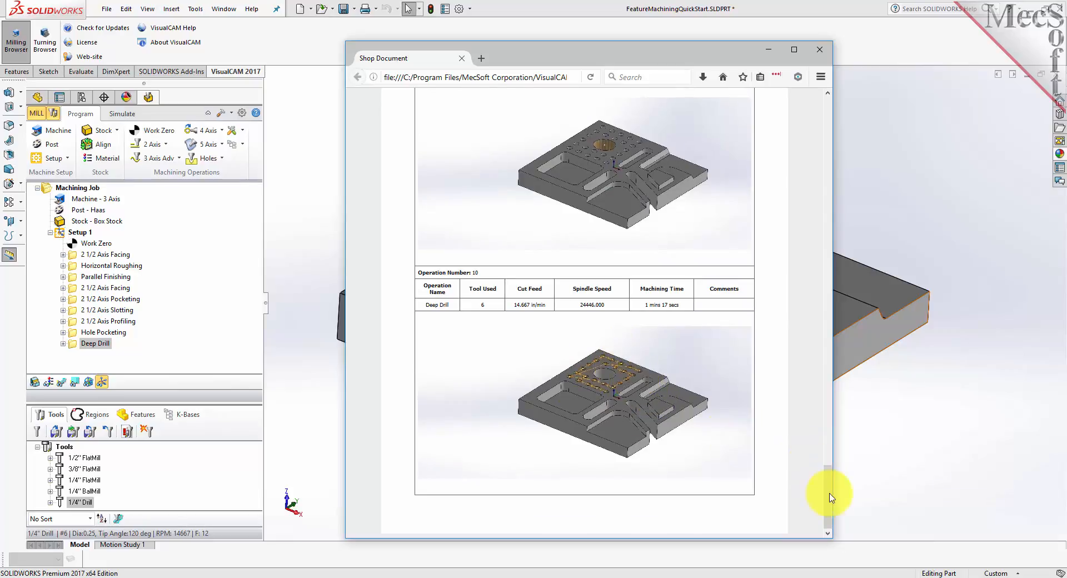
pyautogui.moveTo(829, 507); pyautogui.dragTo(732, 171)
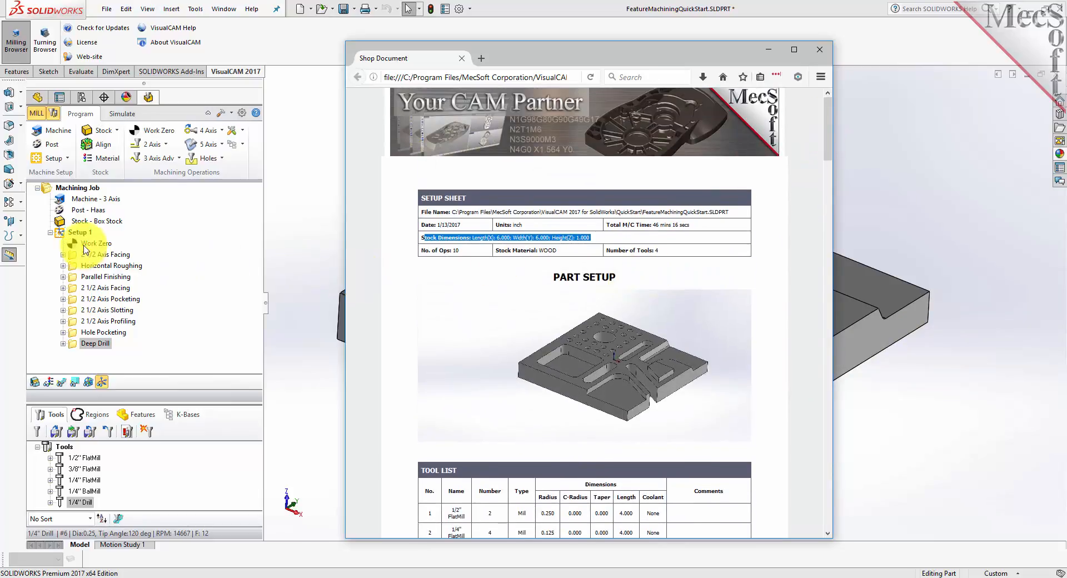
# Step: Post-process Setup 1 with the Haas post, saving the G-code as FeatureMachiningQuickStart_Setup 1.nc in the QuickStart folder
pyautogui.click(60, 234)
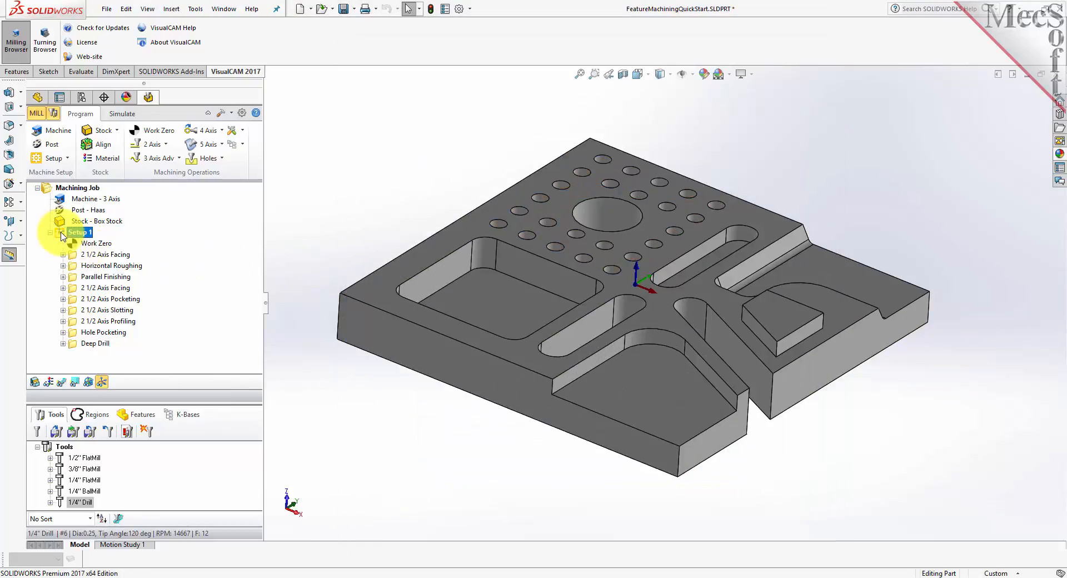
pyautogui.rightClick(61, 236)
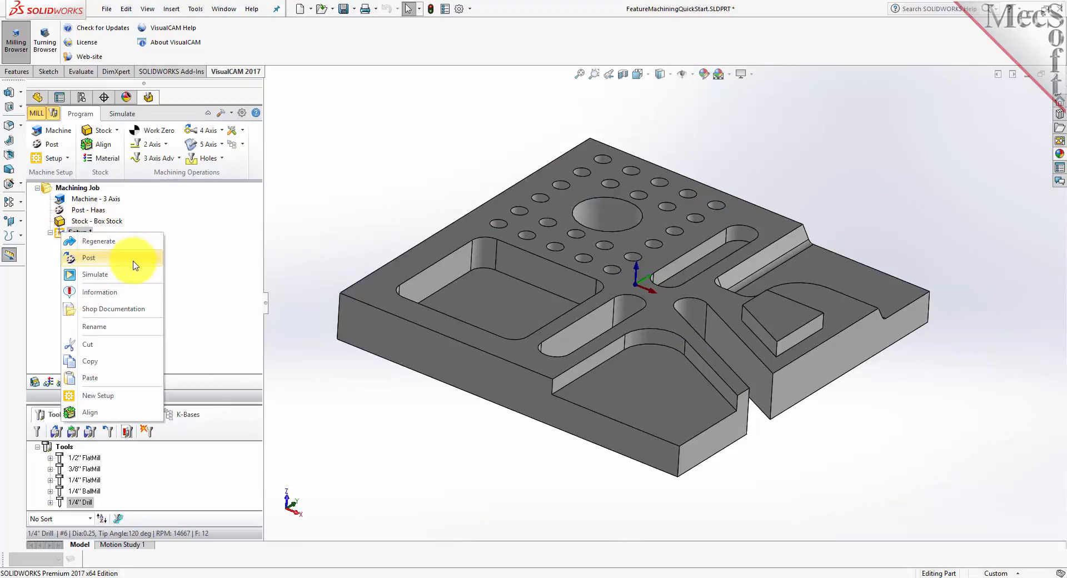
pyautogui.click(134, 265)
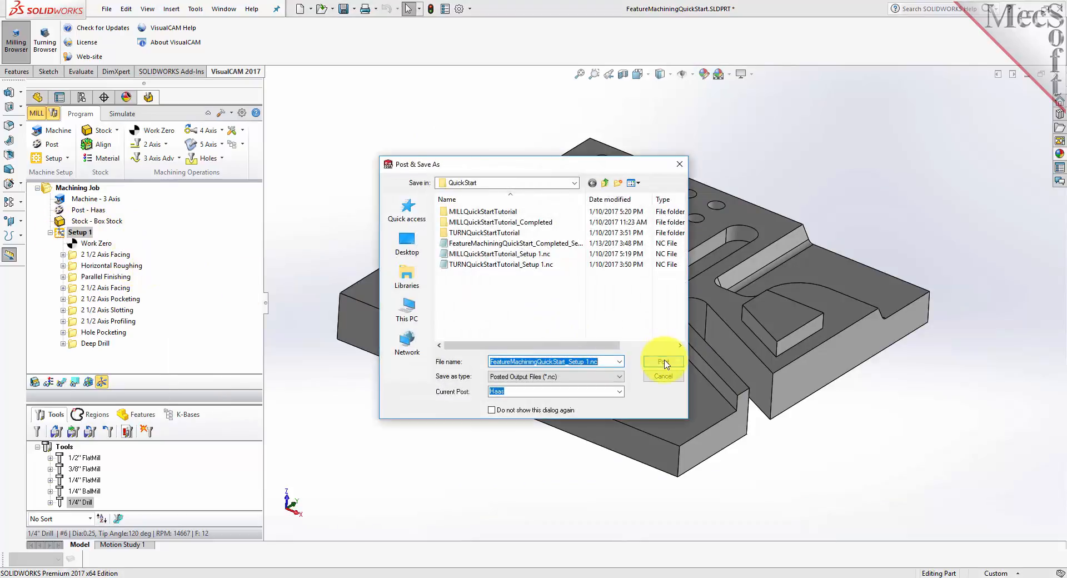
pyautogui.click(664, 361)
# Step: Look through the posted G-code file in Notepad and close it
pyautogui.moveTo(696, 176); pyautogui.dragTo(698, 230)
pyautogui.moveTo(695, 294); pyautogui.dragTo(693, 172)
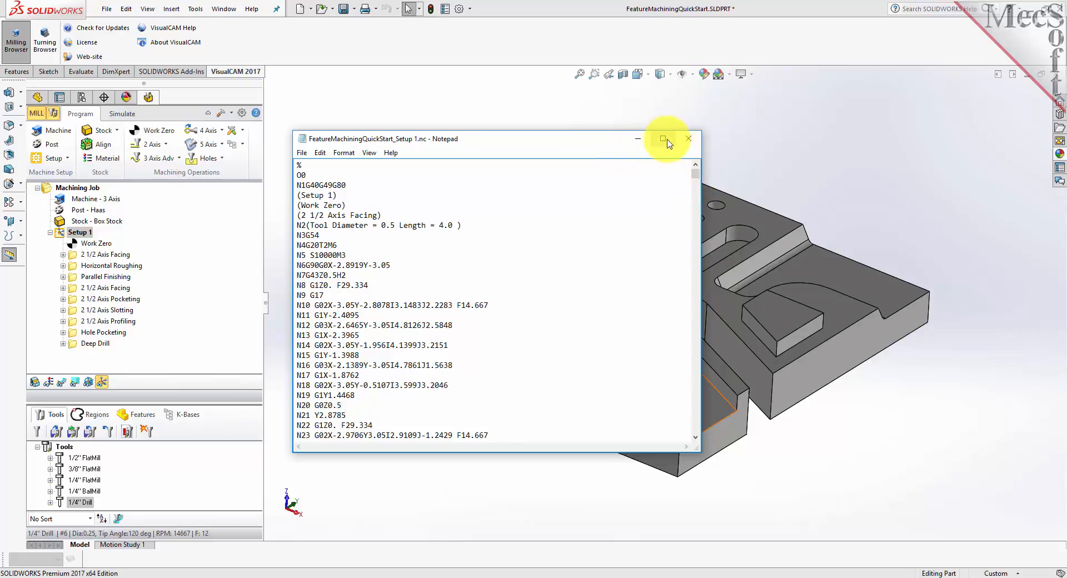
pyautogui.click(689, 144)
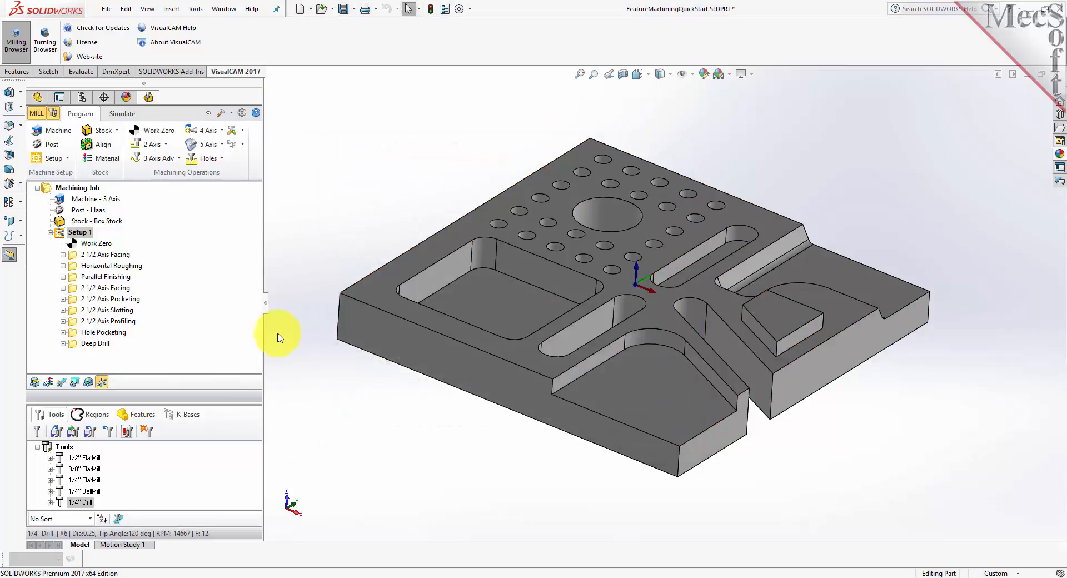